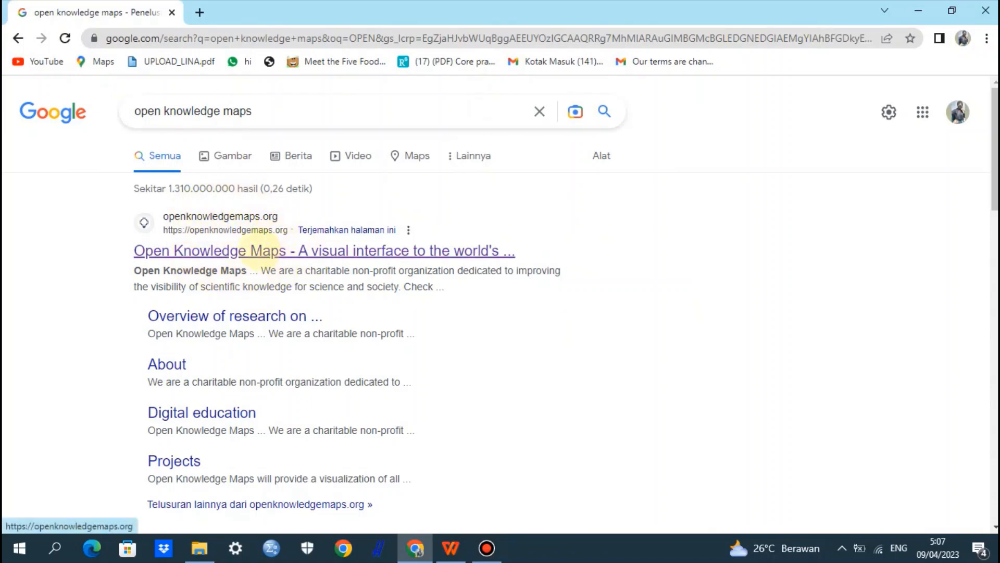
# Open the Open Knowledge Maps site from the search results and expand the options for refining a search
pyautogui.click(259, 250)
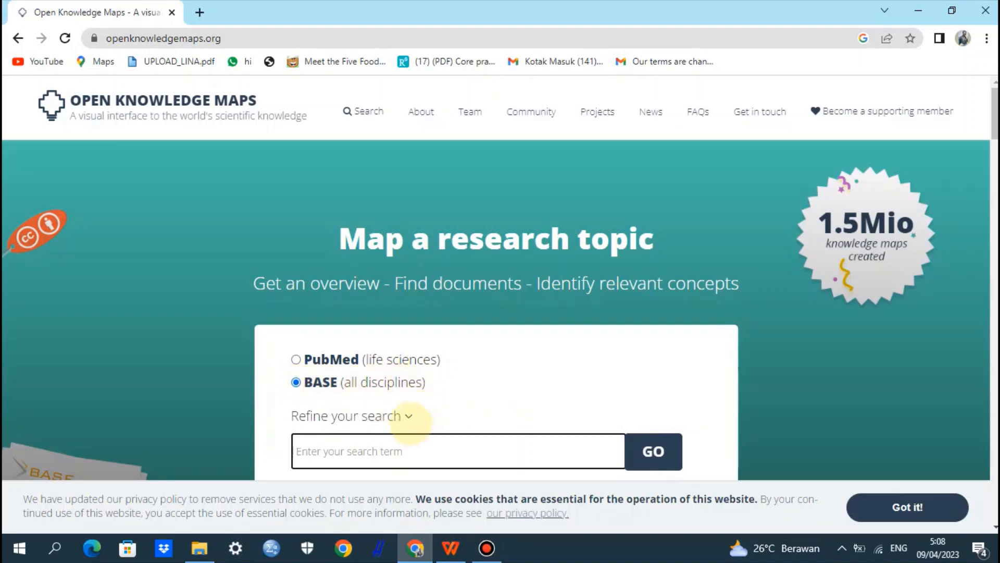
pyautogui.click(406, 416)
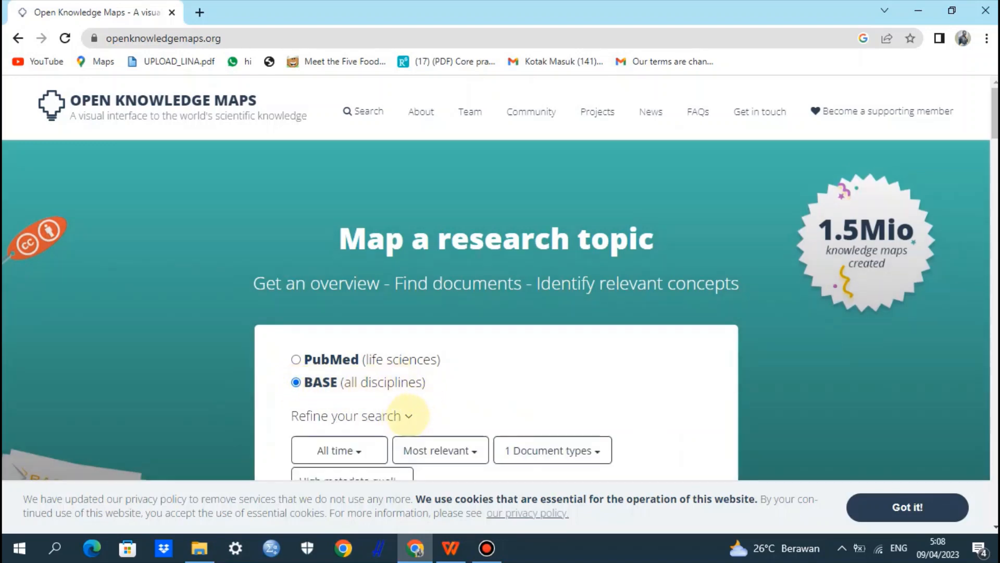
pyautogui.moveTo(995, 134)
pyautogui.mouseDown()
pyautogui.moveTo(995, 162)
pyautogui.moveTo(995, 141)
pyautogui.mouseUp()
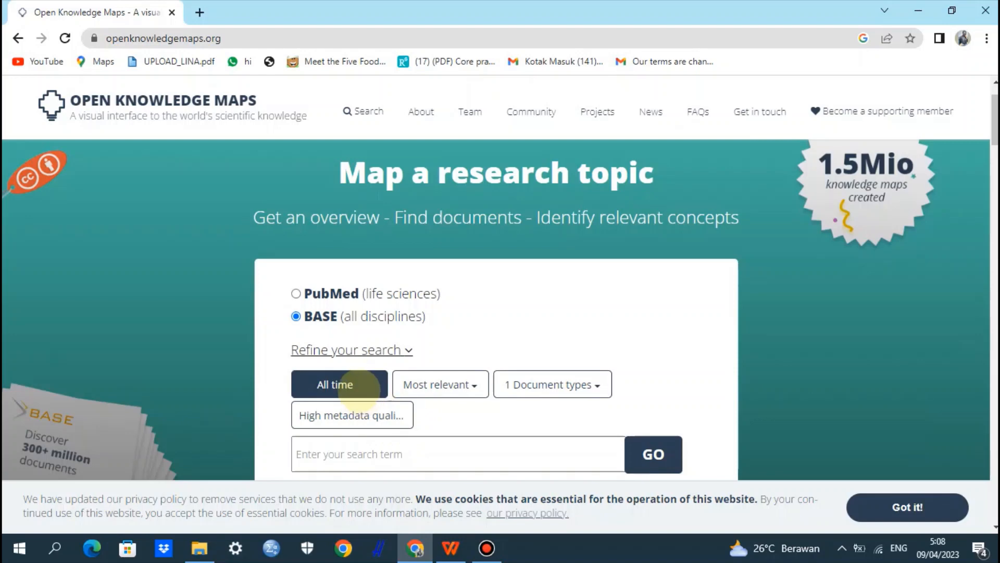
# Examine the choices for time range and sort order, picking All time as the range
pyautogui.click(359, 388)
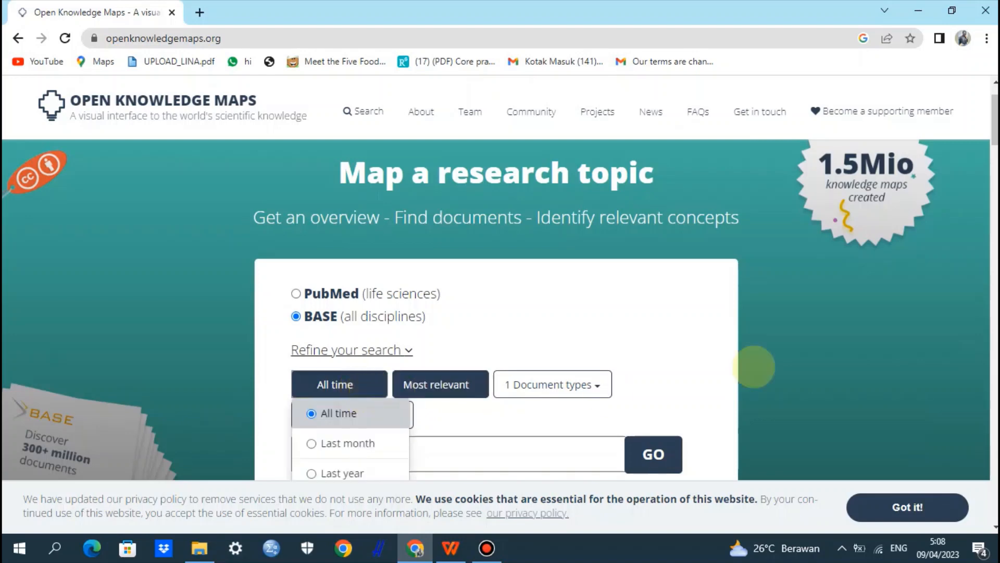
pyautogui.scroll(-2, 496, 310)
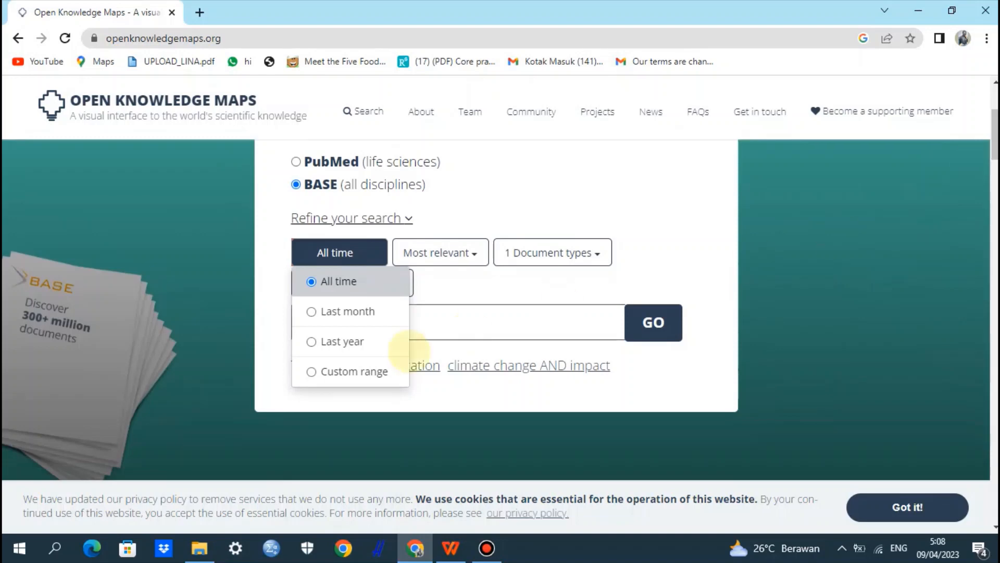
pyautogui.click(365, 282)
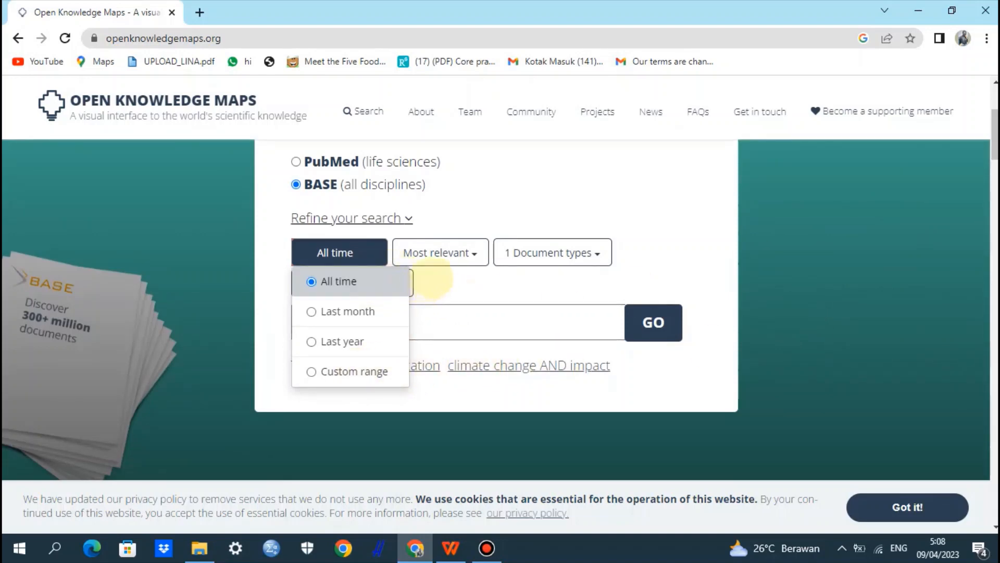
pyautogui.click(471, 255)
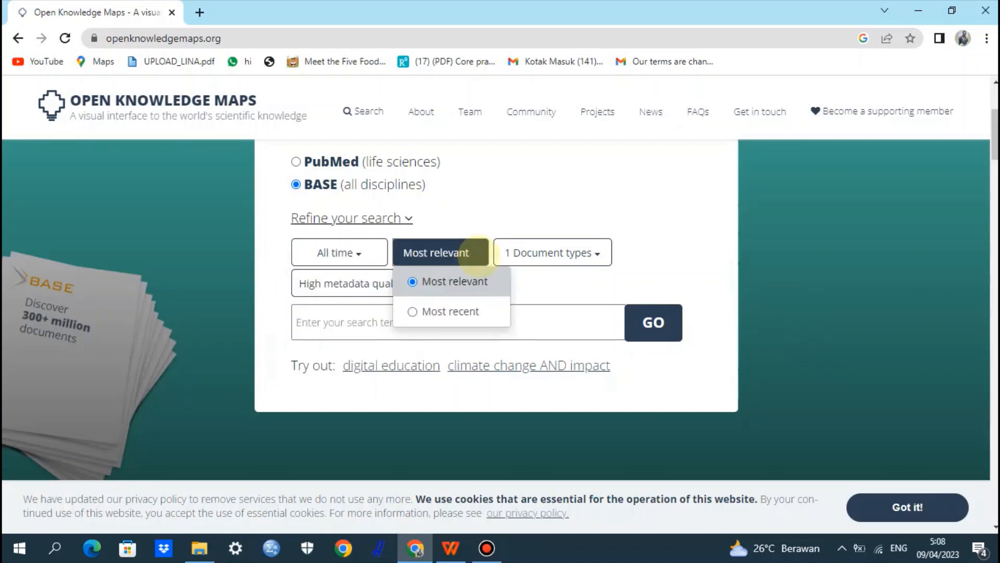
pyautogui.click(477, 256)
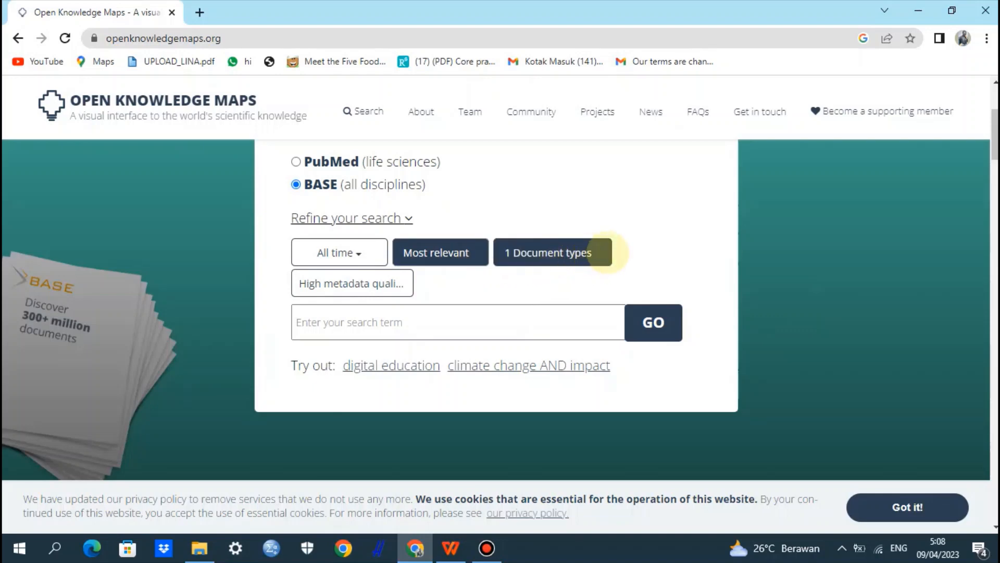
# Examine the list of document types and the metadata quality choices
pyautogui.click(604, 252)
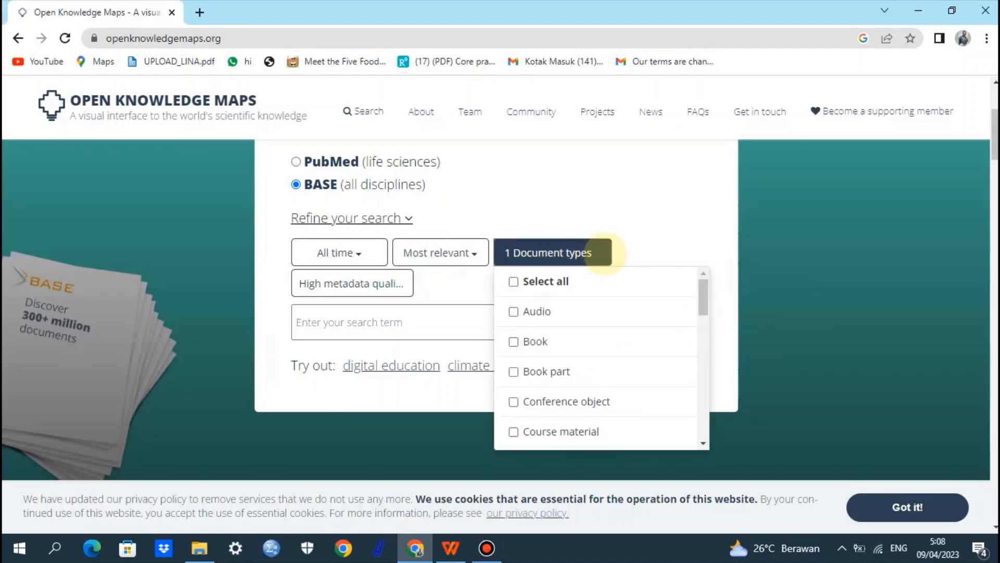
pyautogui.moveTo(701, 295); pyautogui.dragTo(706, 337)
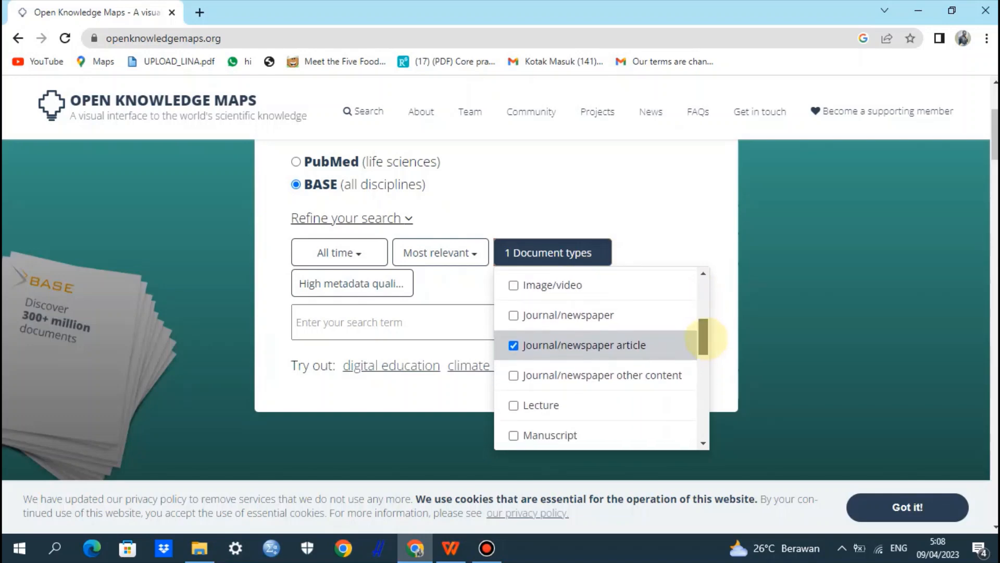
pyautogui.click(604, 252)
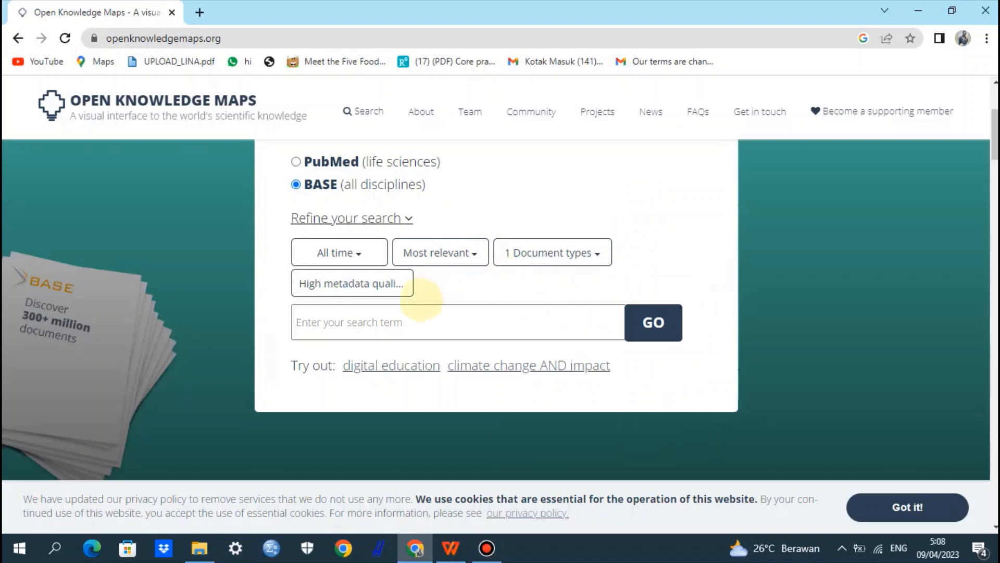
pyautogui.click(401, 284)
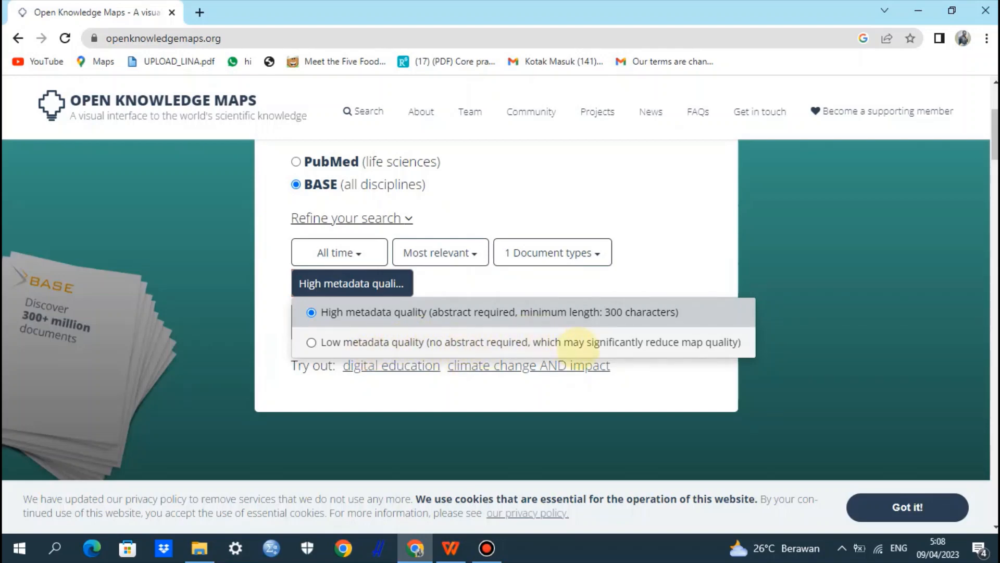
pyautogui.click(708, 258)
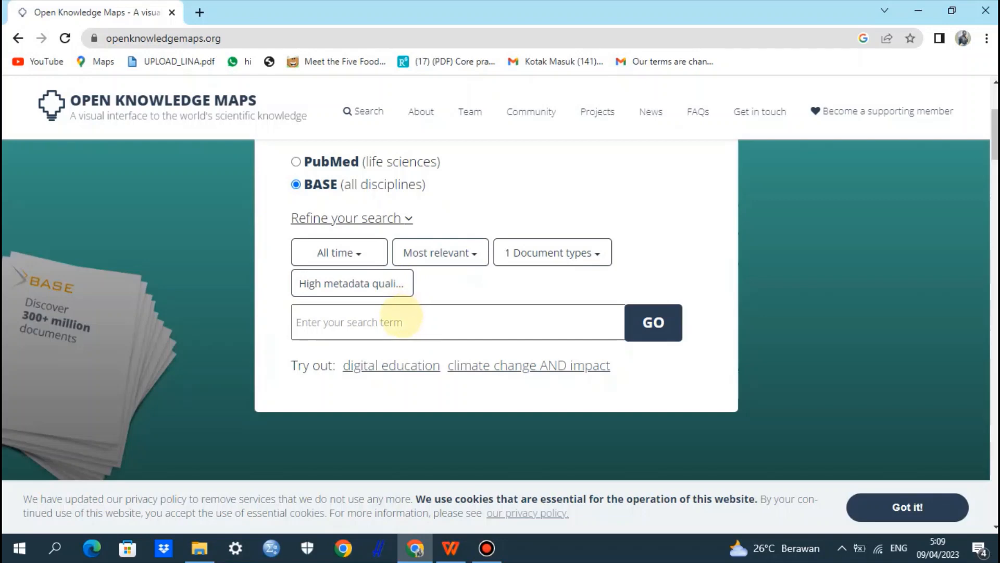
# Create a knowledge map from BASE for the search term "Pembelajaran PJOK"
pyautogui.click(401, 316)
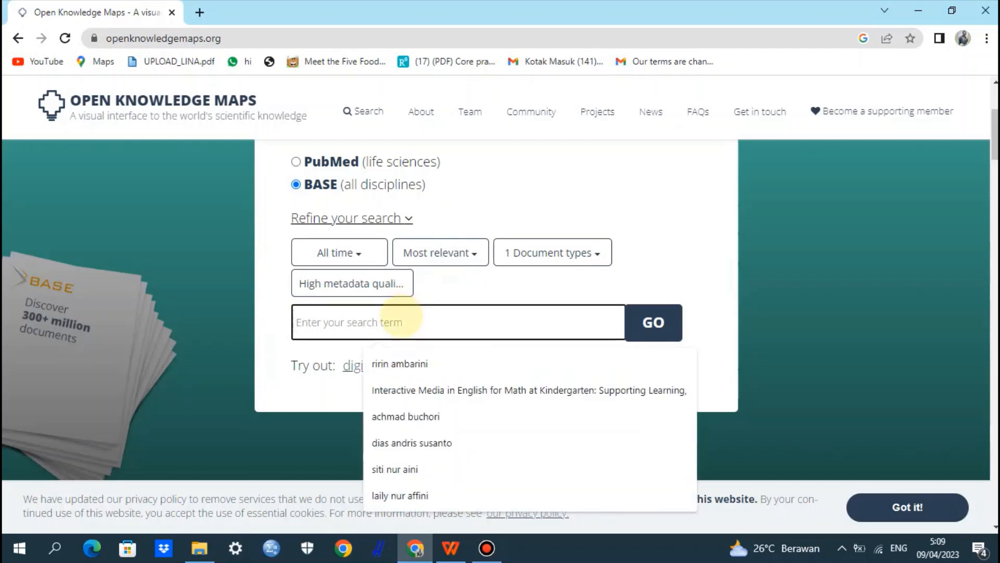
pyautogui.write('PEM')
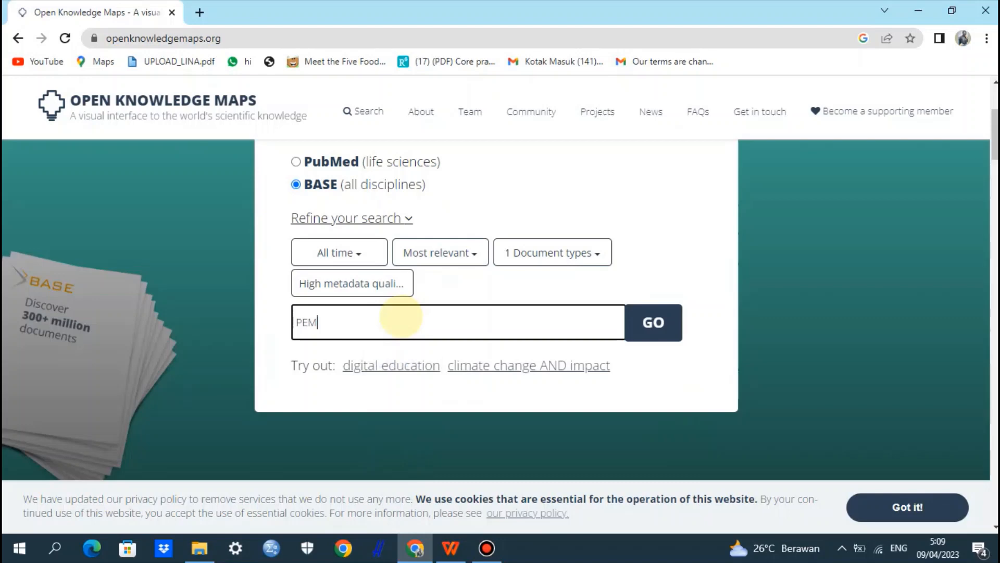
pyautogui.press('BackSpace')
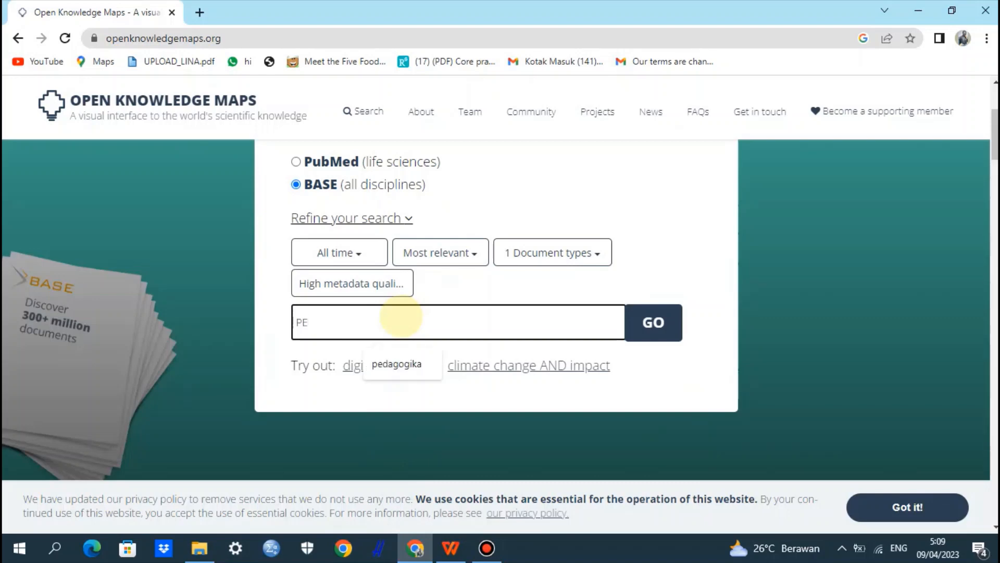
pyautogui.press('BackSpace')
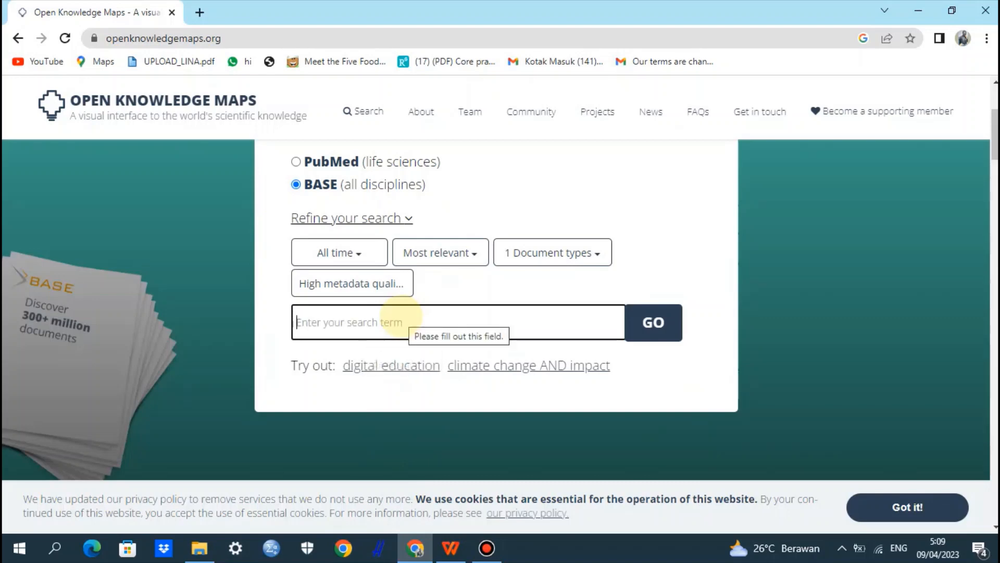
pyautogui.write('Pembe')
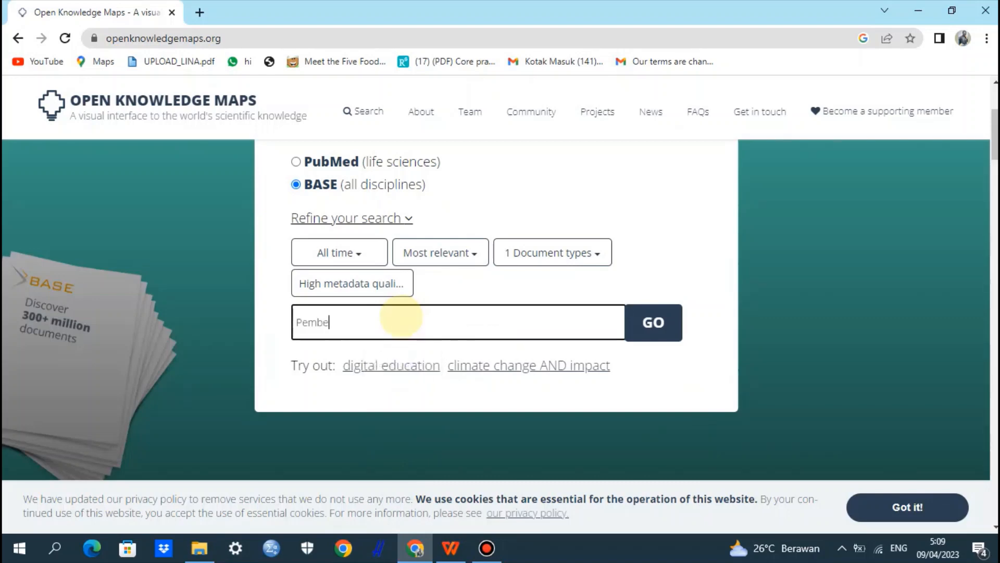
pyautogui.write('lajaran PJOK')
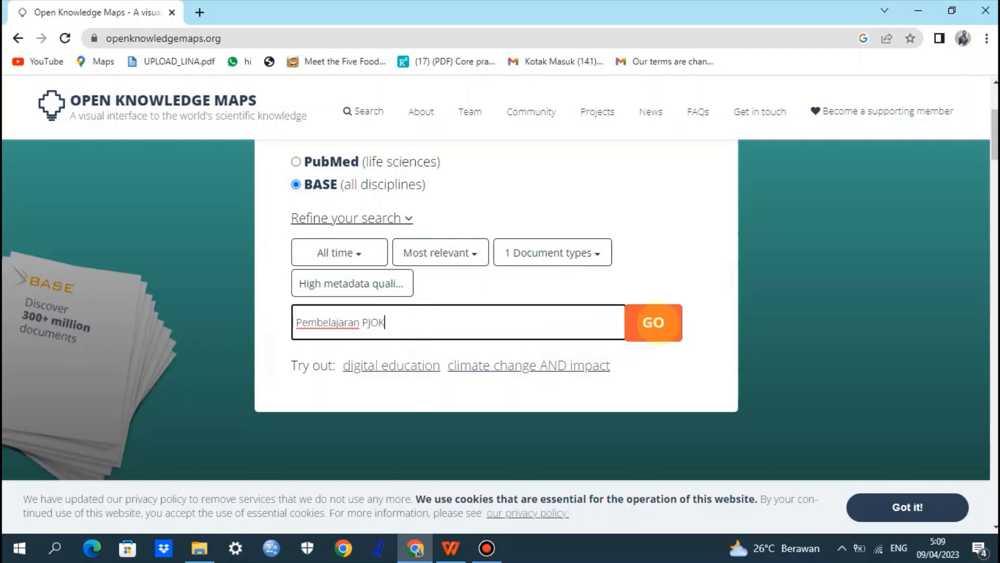
pyautogui.click(653, 322)
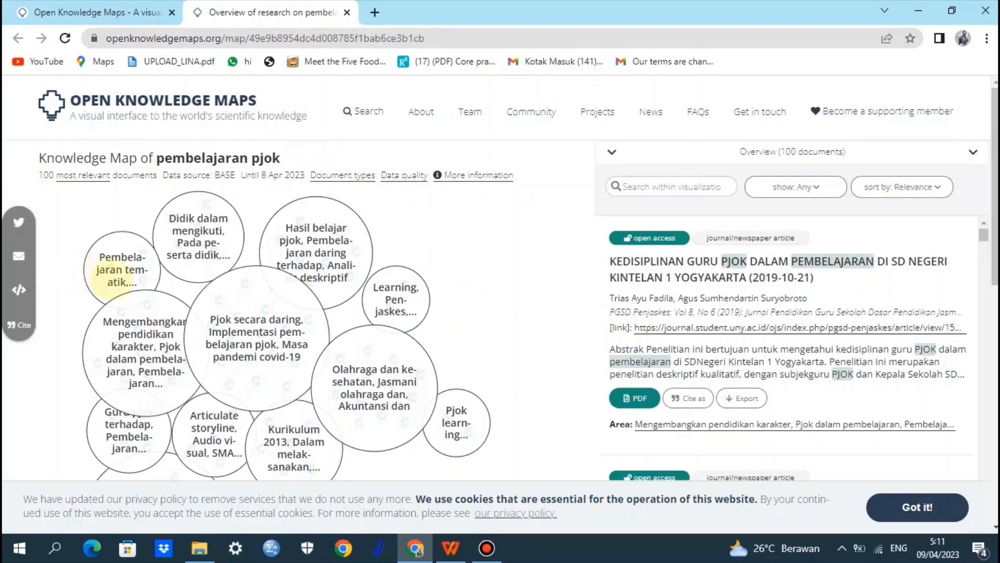
# Examine the topic bubbles of the pembelajaran pjok knowledge map and the documents they contain
pyautogui.moveTo(243, 290)
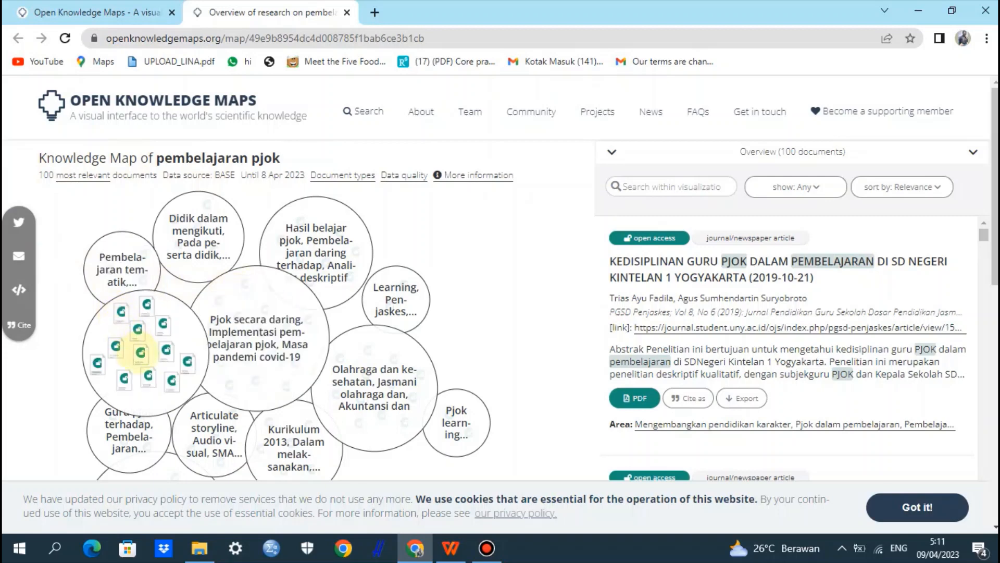
pyautogui.moveTo(262, 330)
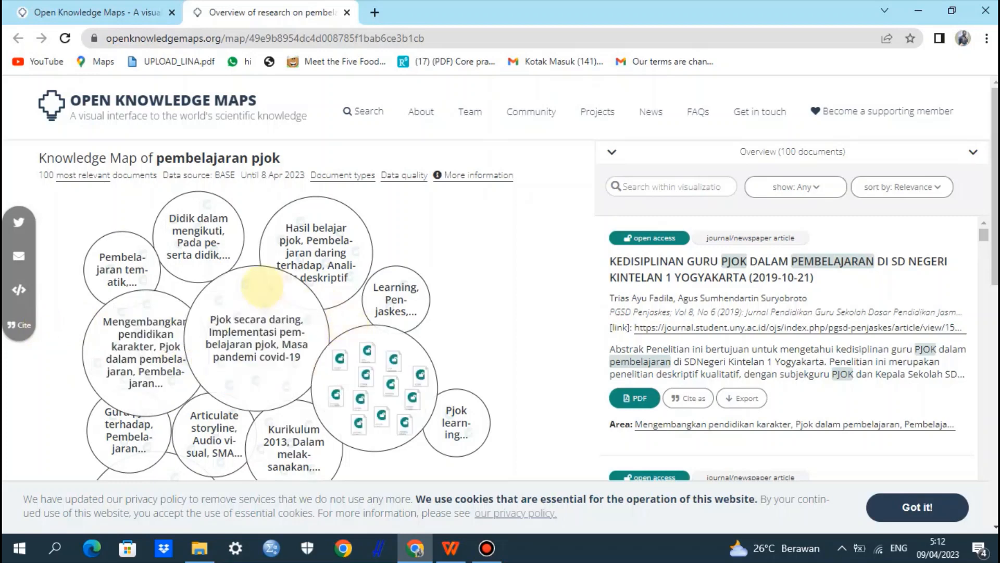
pyautogui.moveTo(295, 344)
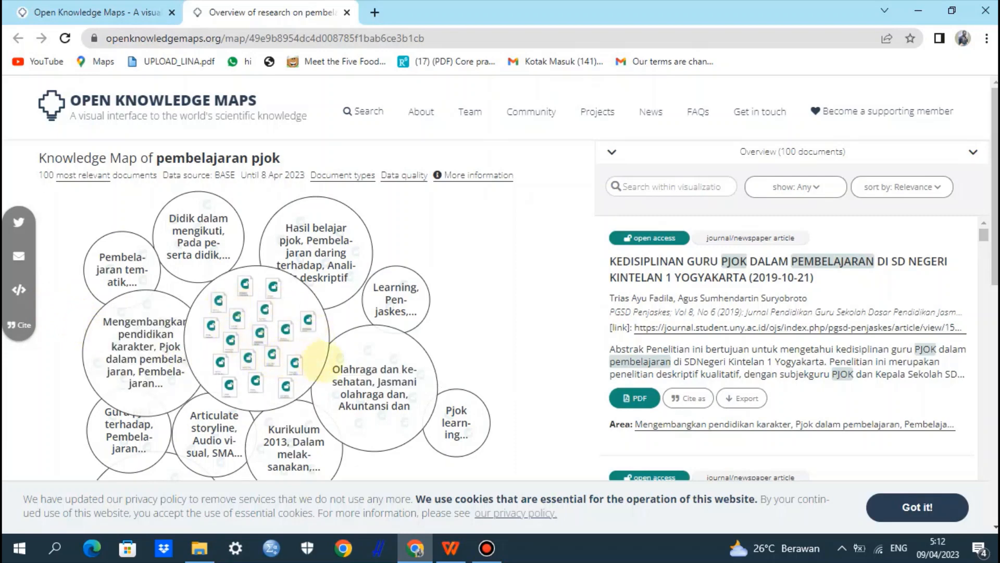
pyautogui.scroll(-4, 984, 224)
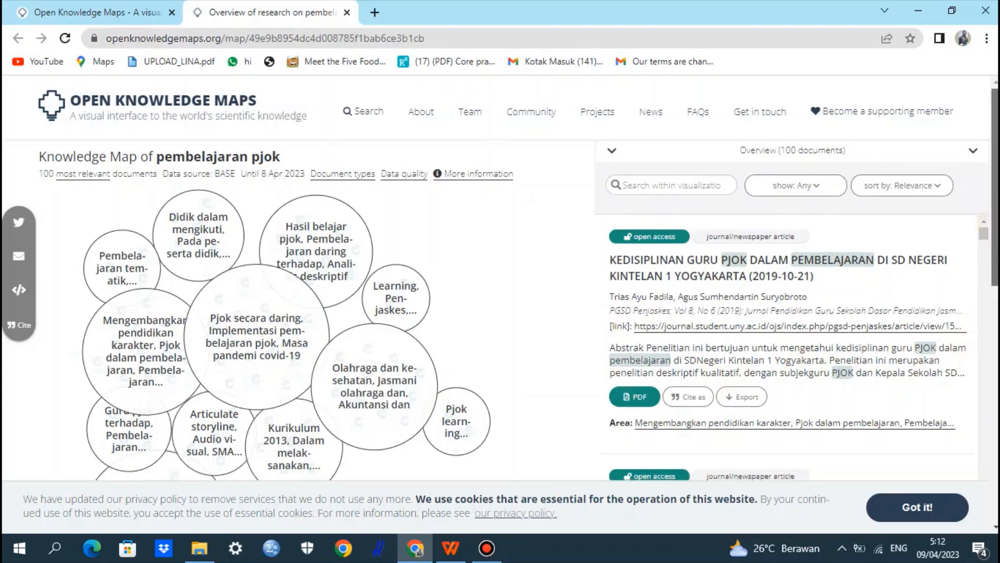
pyautogui.scroll(1, 520, 300)
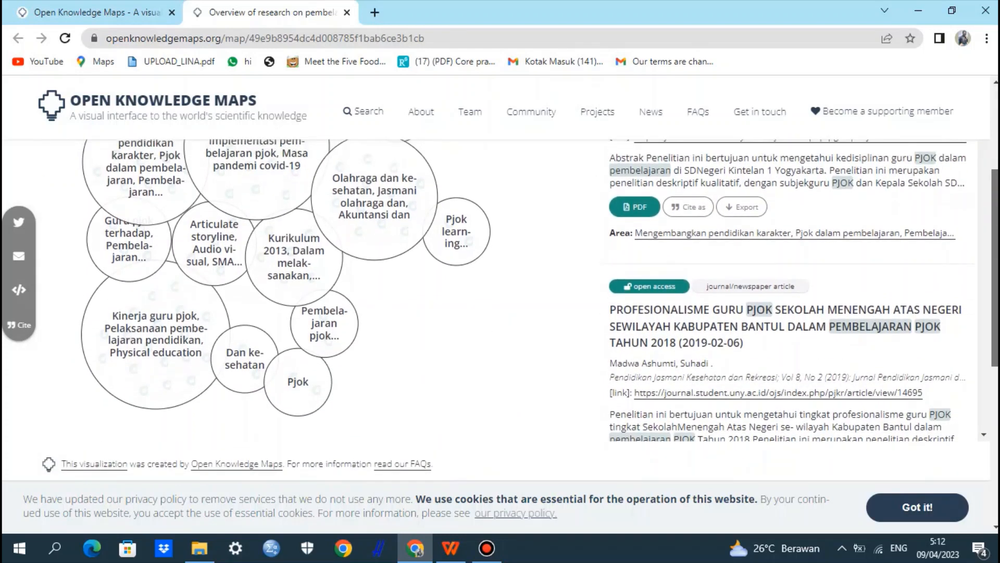
pyautogui.scroll(1, 500, 339)
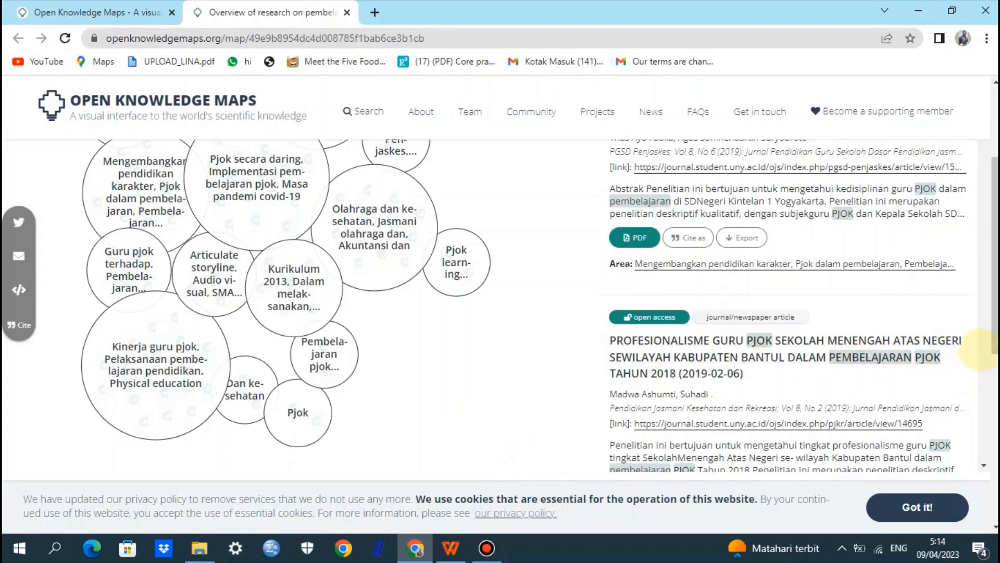
pyautogui.moveTo(987, 290); pyautogui.dragTo(985, 223)
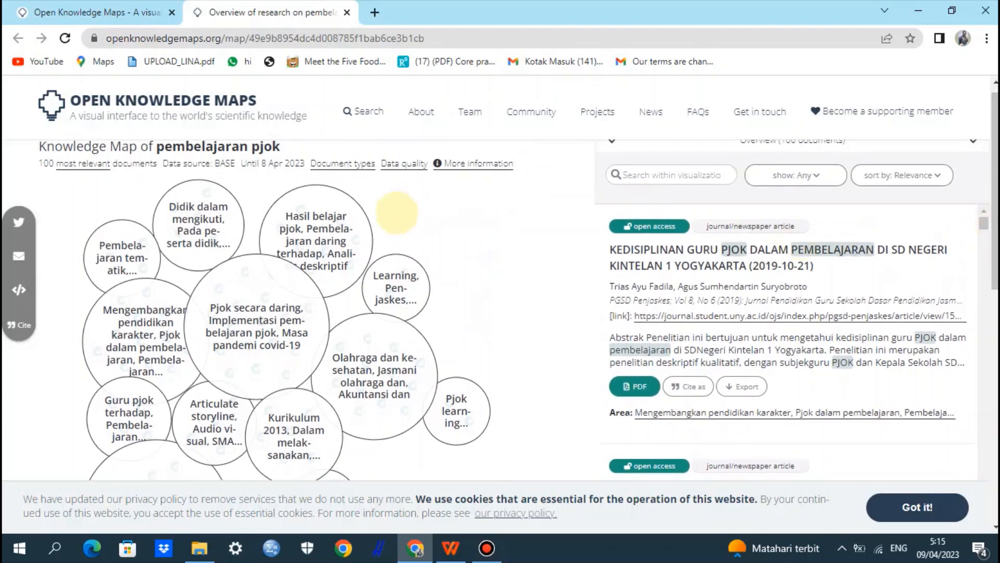
pyautogui.moveTo(324, 248)
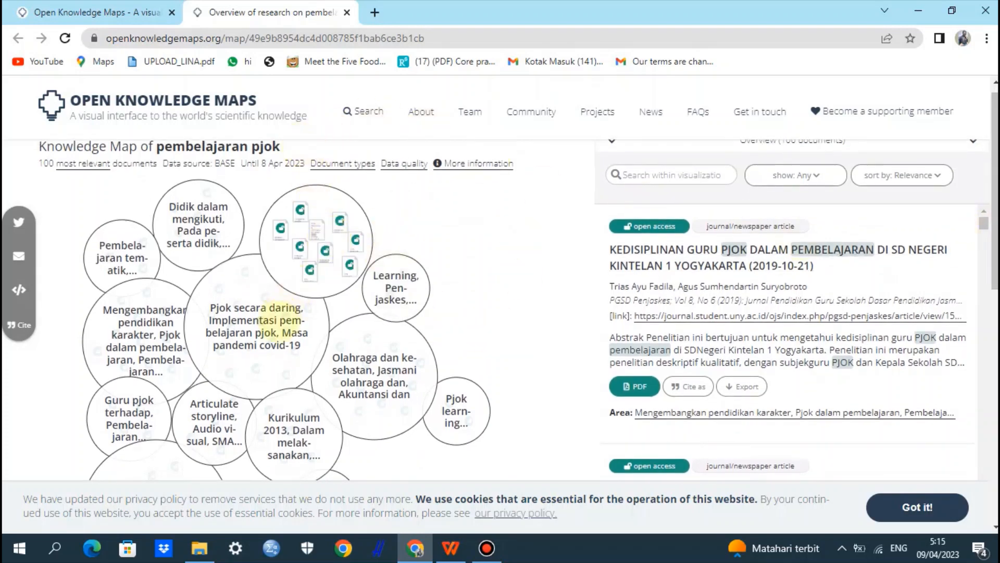
pyautogui.moveTo(271, 323)
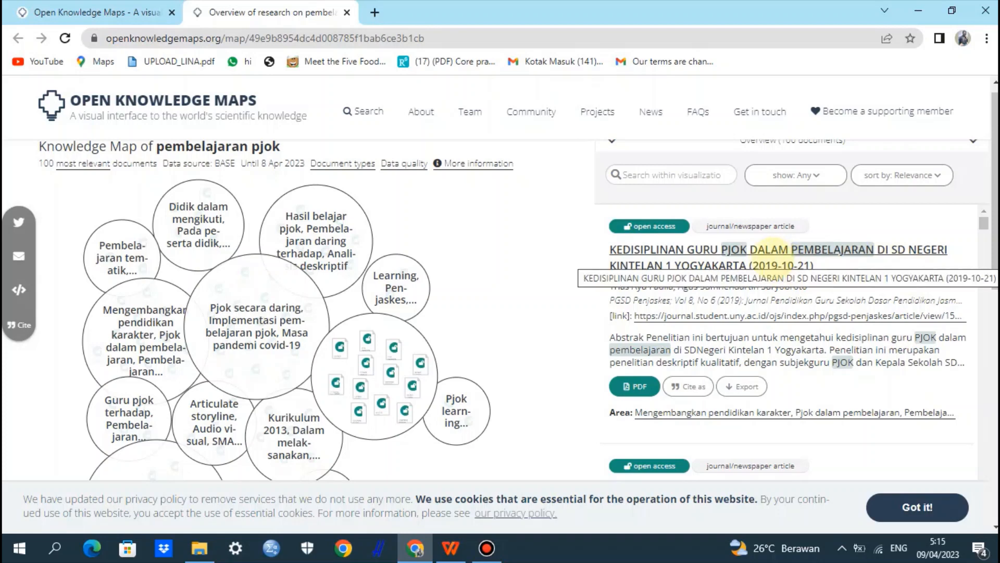
# Open the listed article "KEDISIPLINAN GURU PJOK DALAM PEMBELAJARAN DI SD NEGERI KINTELAN 1 YOGYAKARTA" and view its journal page down to the full-text link
pyautogui.click(747, 265)
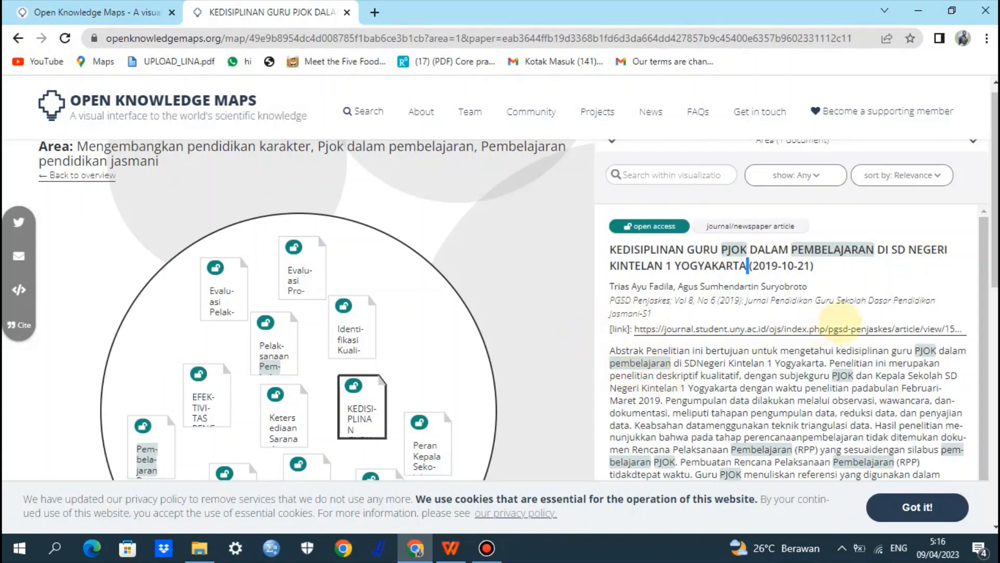
pyautogui.click(830, 326)
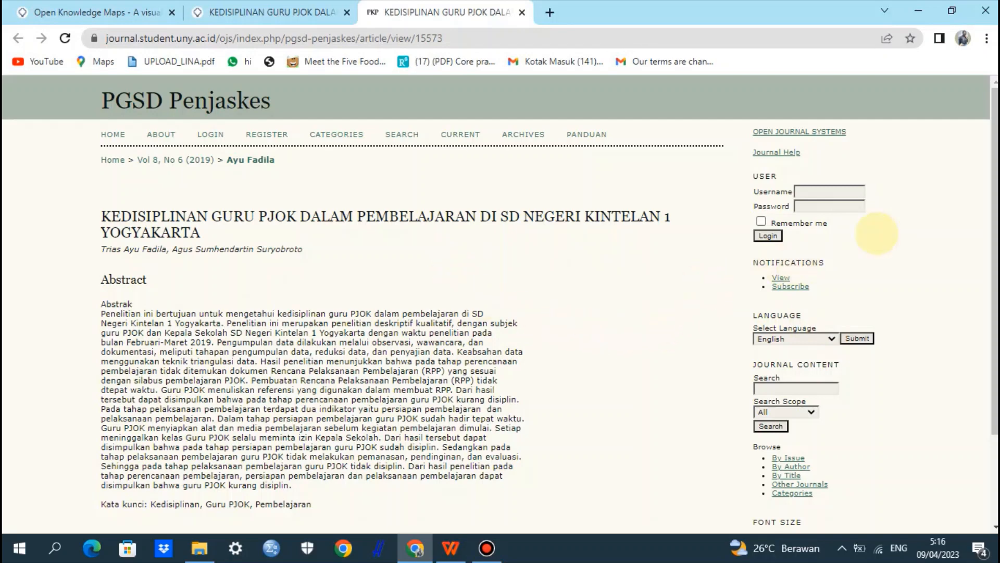
pyautogui.scroll(-2, 995, 219)
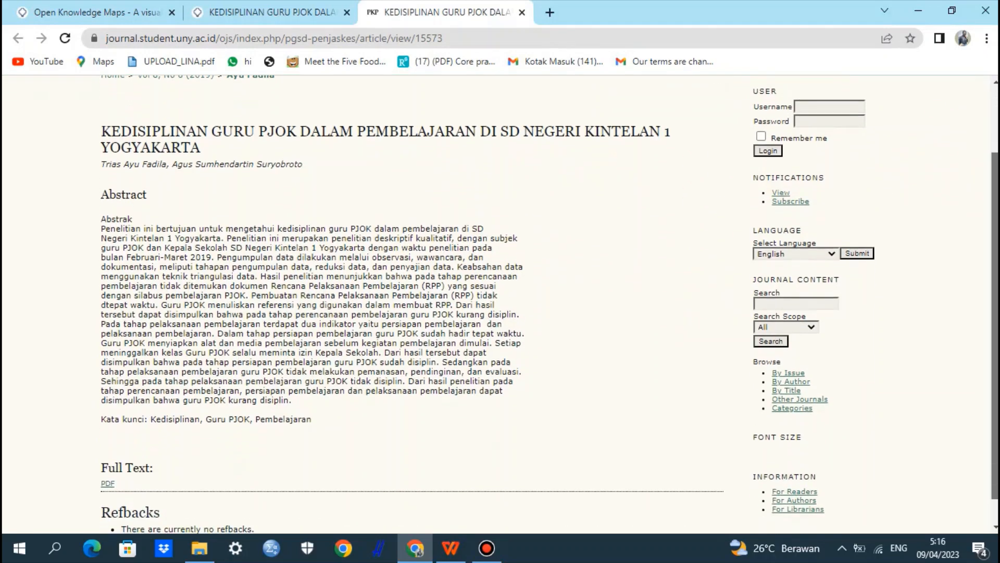
pyautogui.moveTo(995, 218); pyautogui.dragTo(995, 241)
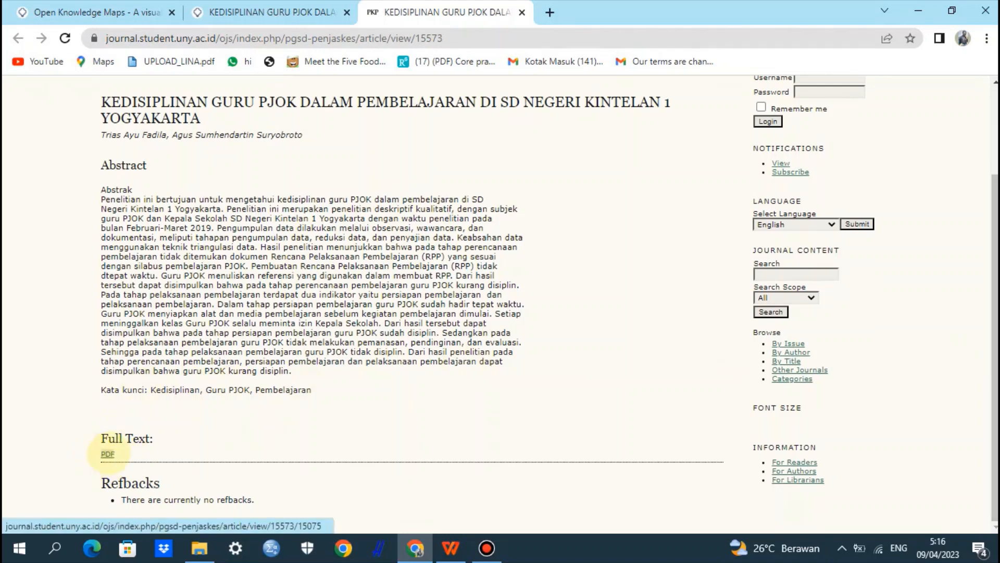
# Go back to the knowledge map page and return from the topic area to the overview
pyautogui.click(230, 12)
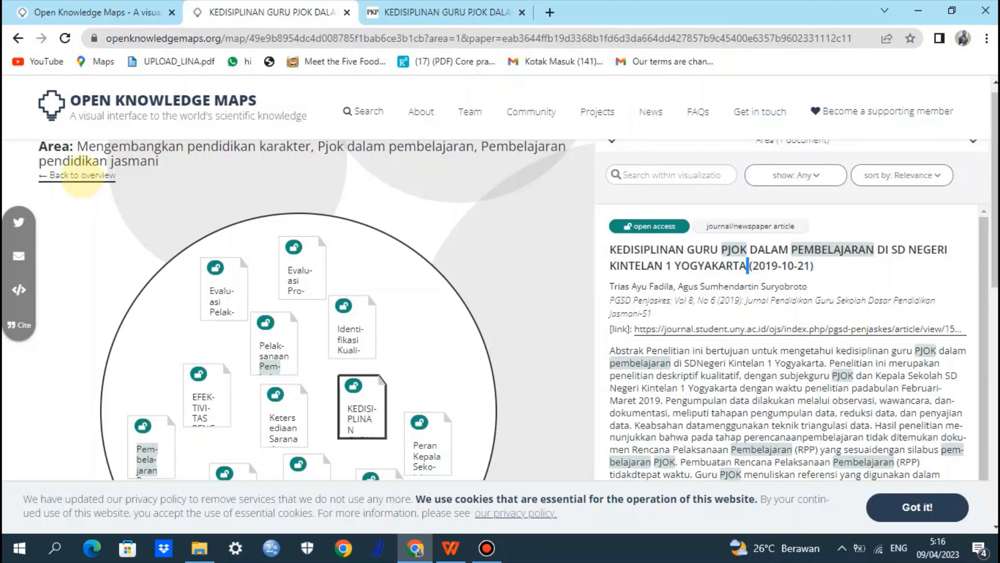
pyautogui.click(81, 175)
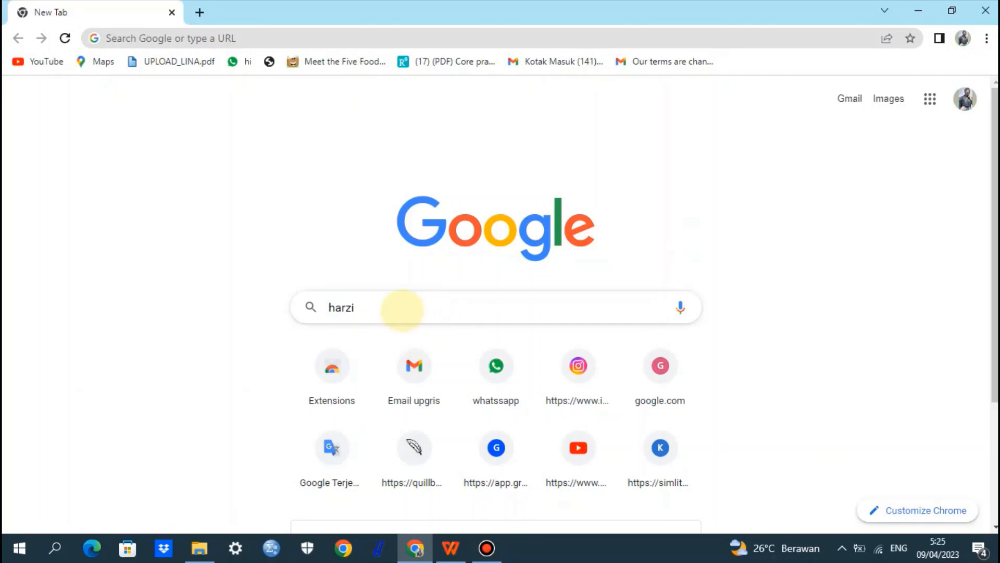
# Search Google for "harzing publish or perish download" and view the Harzing.com Windows page down to its download information
pyautogui.write('ng')
pyautogui.press('BackSpace')
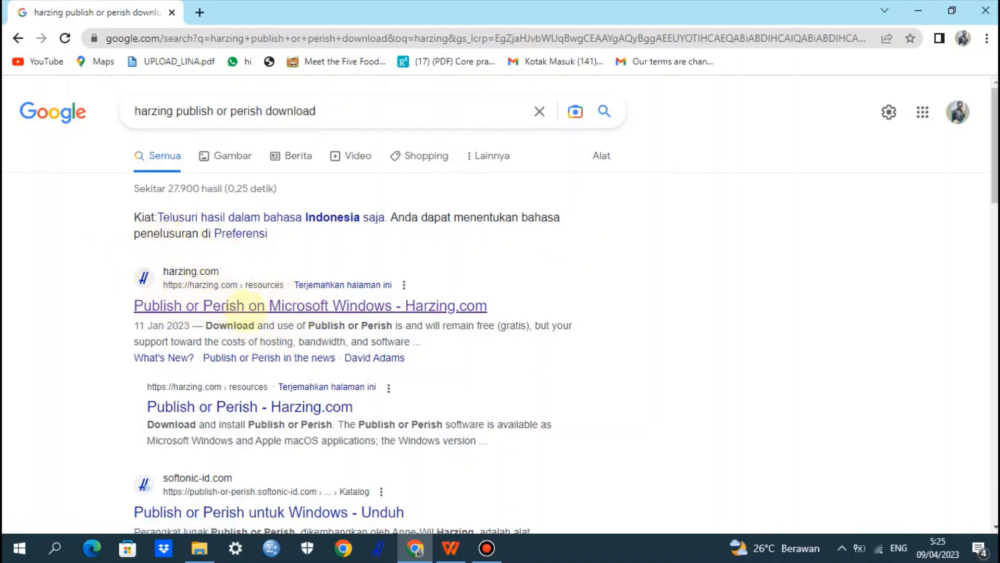
pyautogui.click(281, 307)
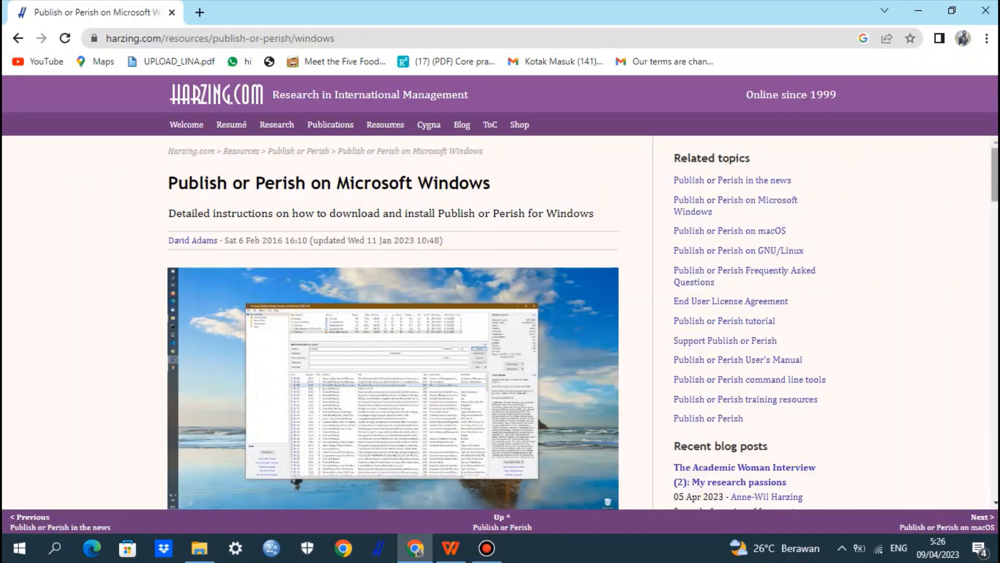
pyautogui.moveTo(995, 172); pyautogui.dragTo(997, 270)
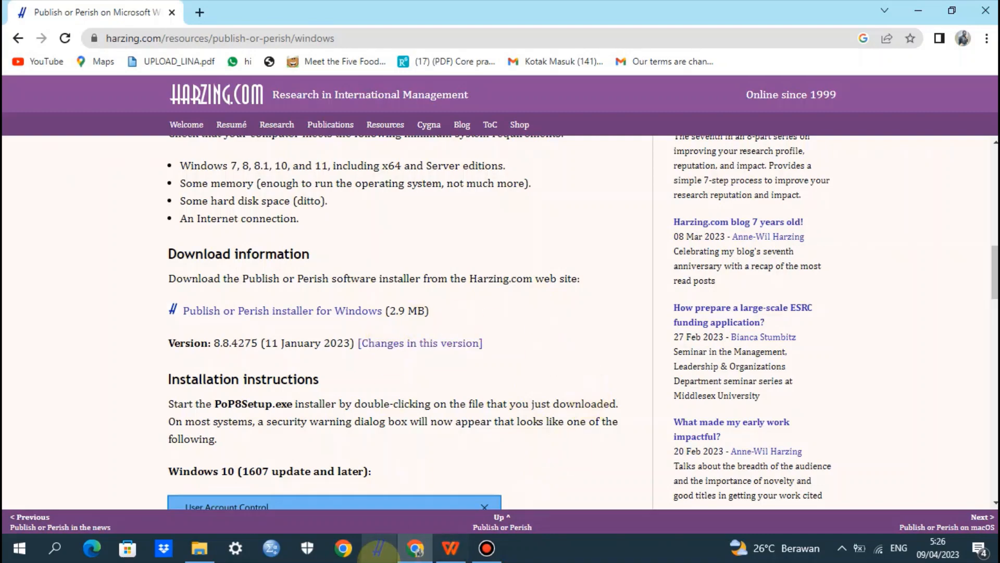
# Switch to Publish or Perish and create a Crossref search with the keywords "pembelajaran PJOK"
pyautogui.click(378, 547)
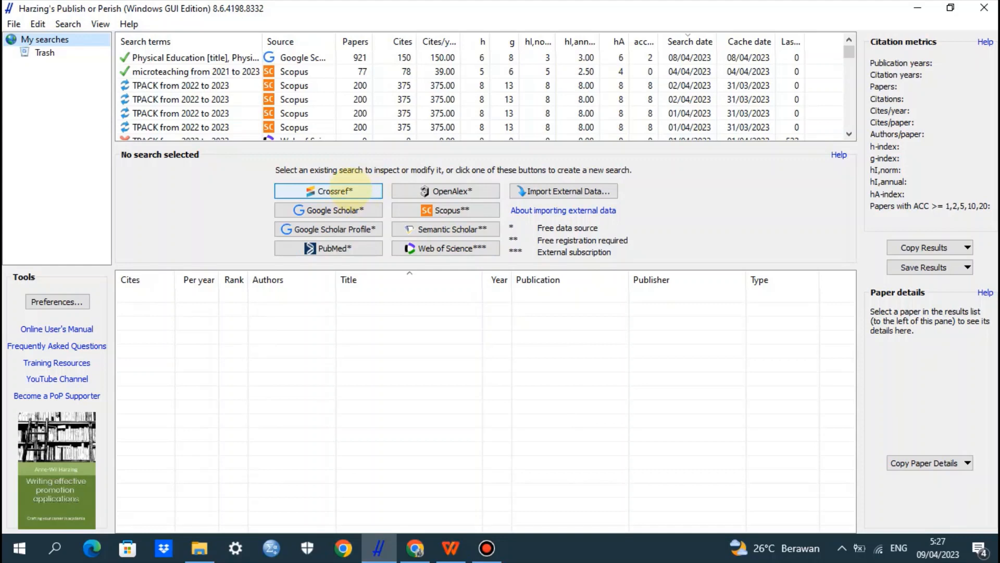
pyautogui.click(349, 190)
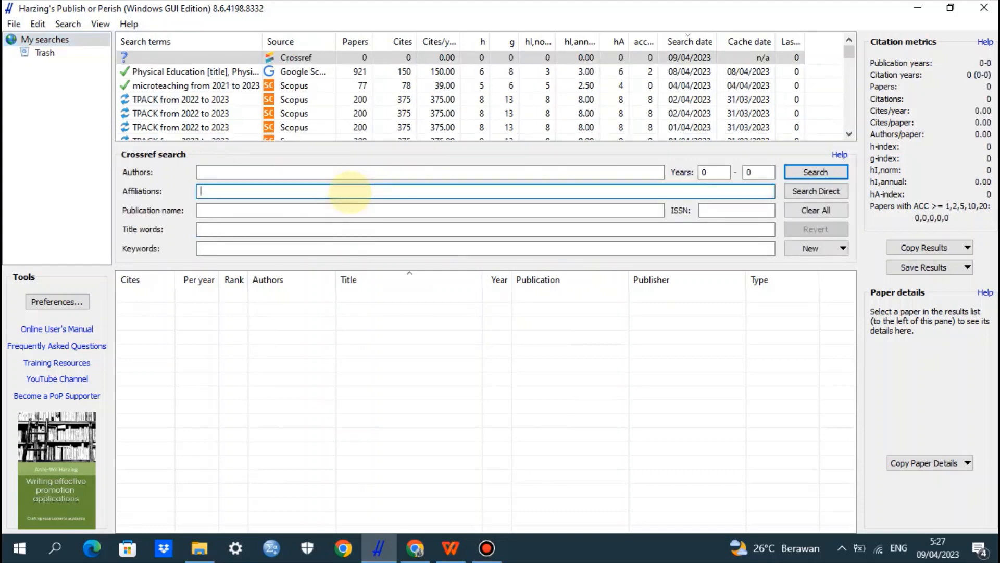
pyautogui.click(289, 248)
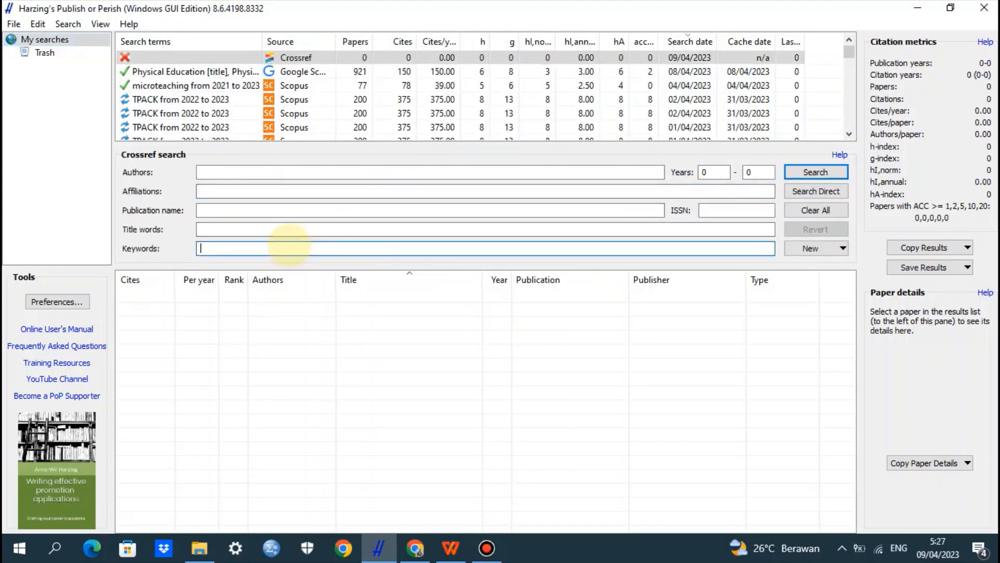
pyautogui.write('pemb')
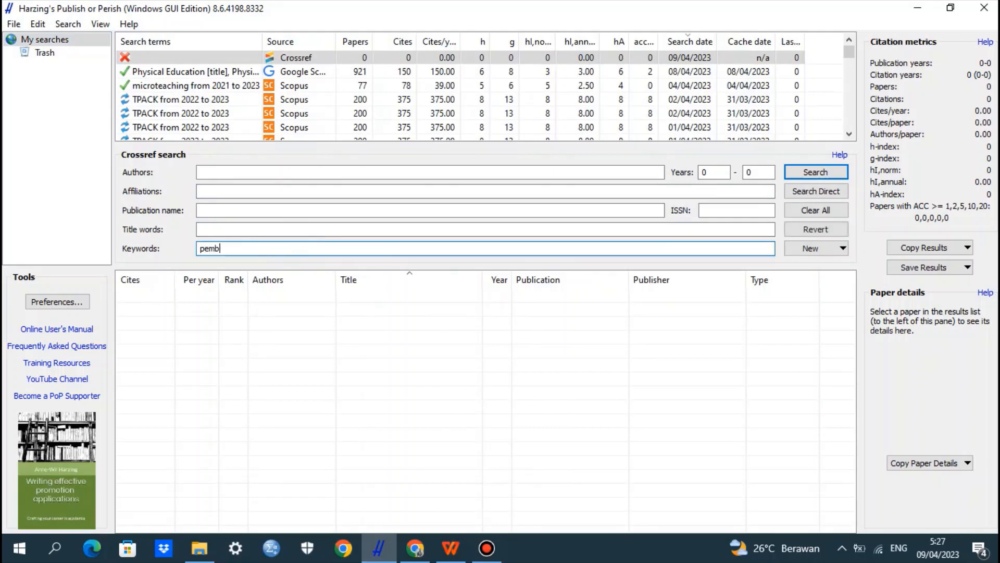
pyautogui.write('elajaran')
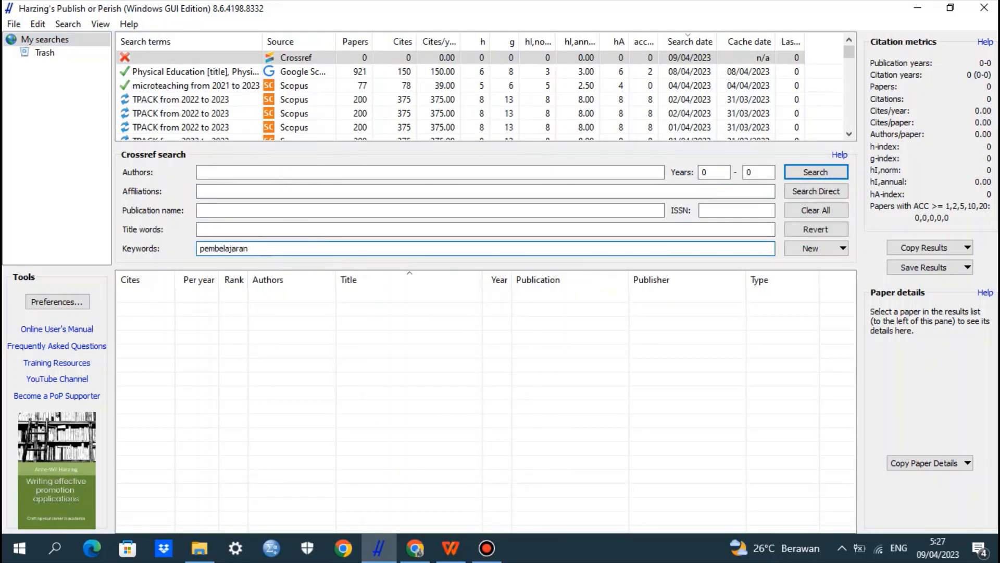
pyautogui.write(' PJOK')
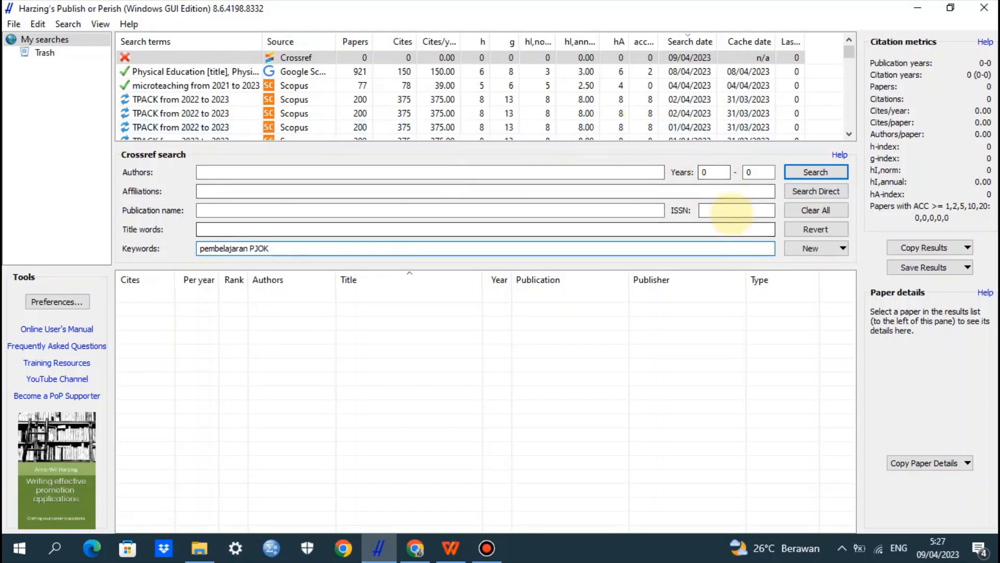
# Limit the Crossref search to the years 2023 - 2023 and run it
pyautogui.click(713, 172)
pyautogui.press('BackSpace')
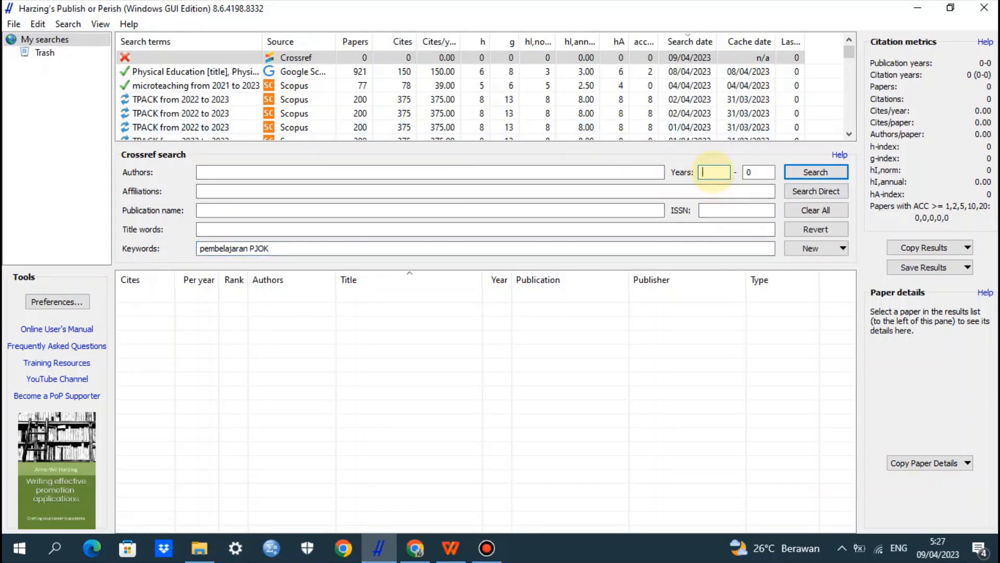
pyautogui.write('2023')
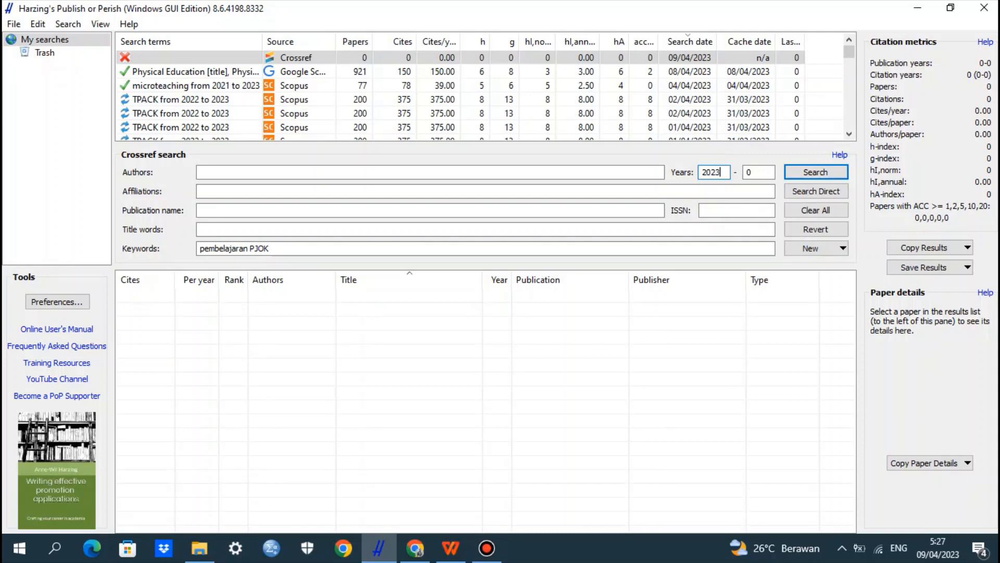
pyautogui.click(758, 172)
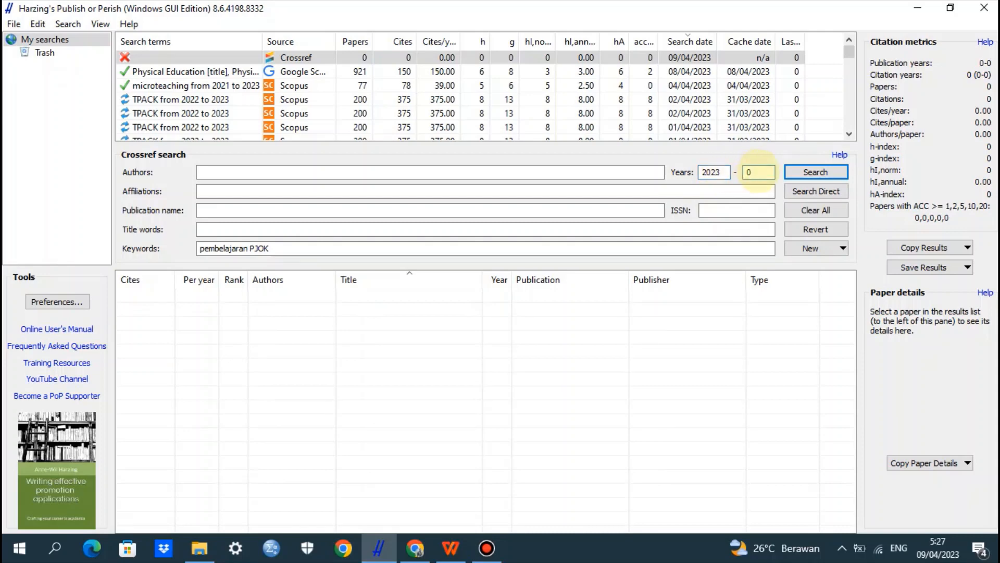
pyautogui.press('BackSpace')
pyautogui.write('203')
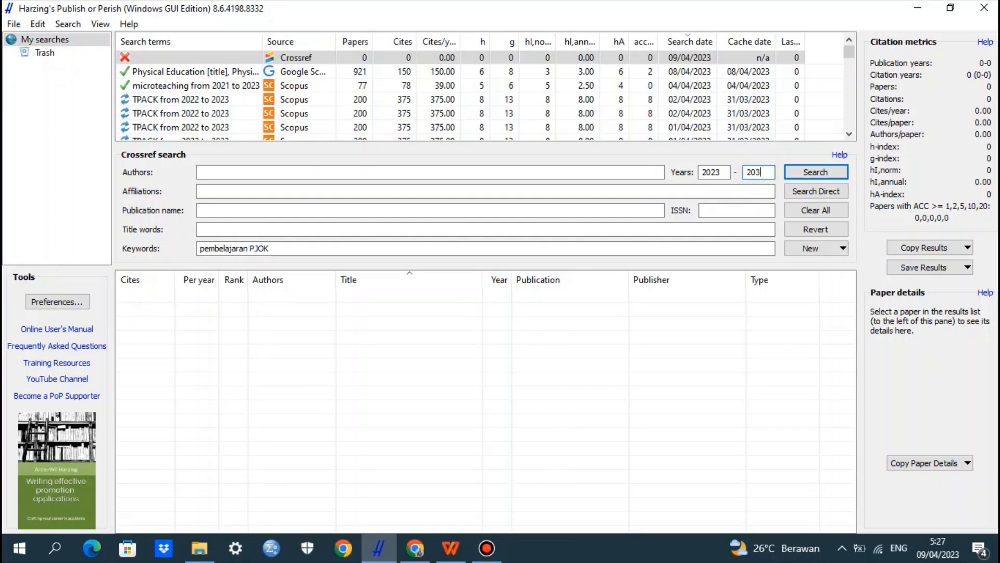
pyautogui.press('BackSpace')
pyautogui.write('23')
pyautogui.click(814, 174)
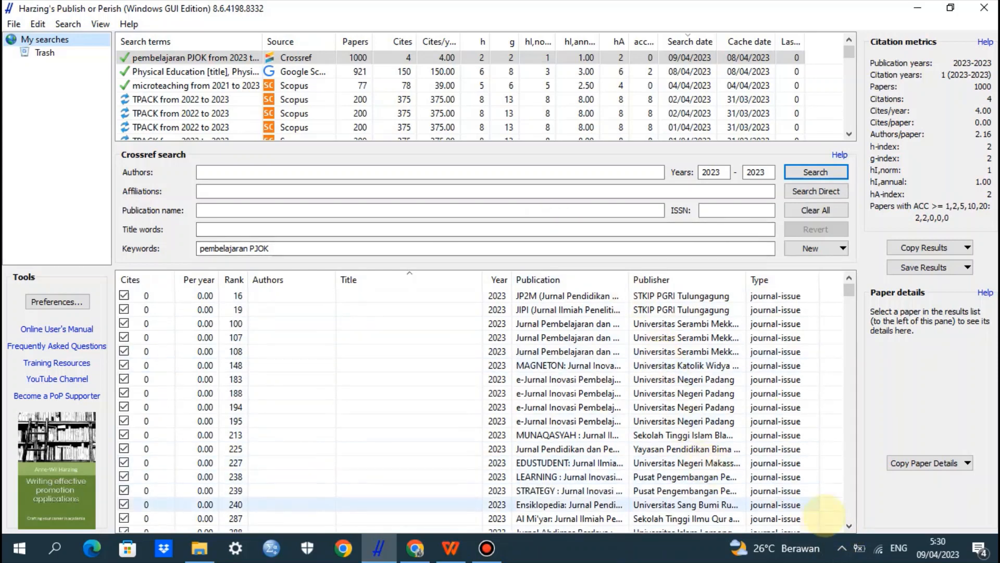
# Save the Crossref results in RIS/RefManager format as "Pembelajaran PJOK_Crossref" in the vosviewer harshing folder, and close Publish or Perish
pyautogui.click(849, 526)
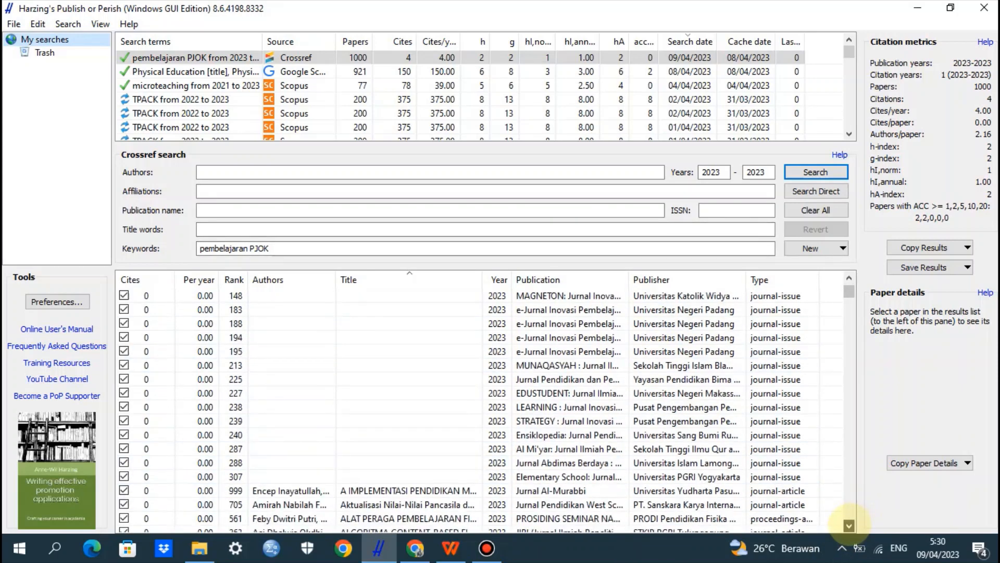
pyautogui.scroll(-4, 849, 525)
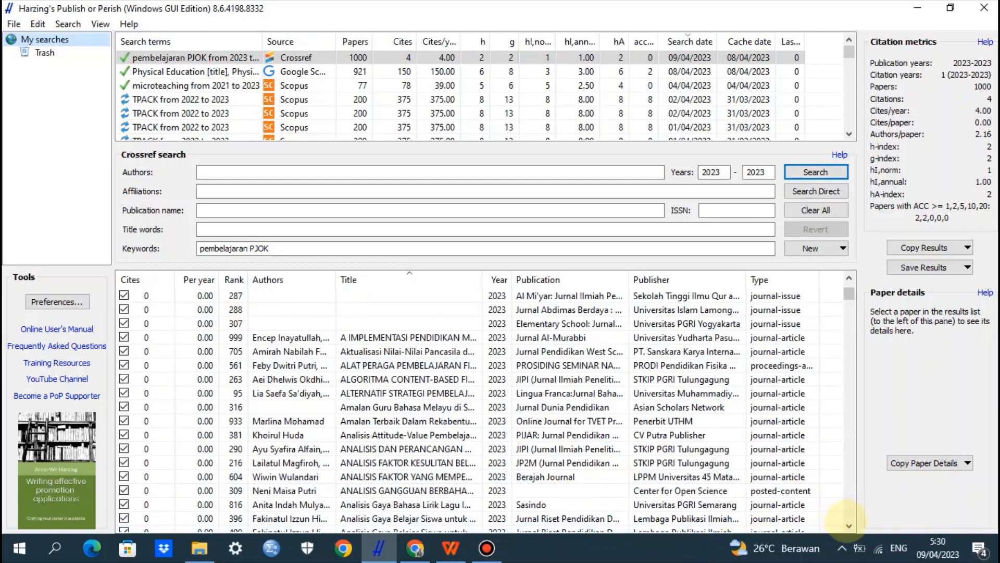
pyautogui.moveTo(849, 525); pyautogui.dragTo(849, 526)
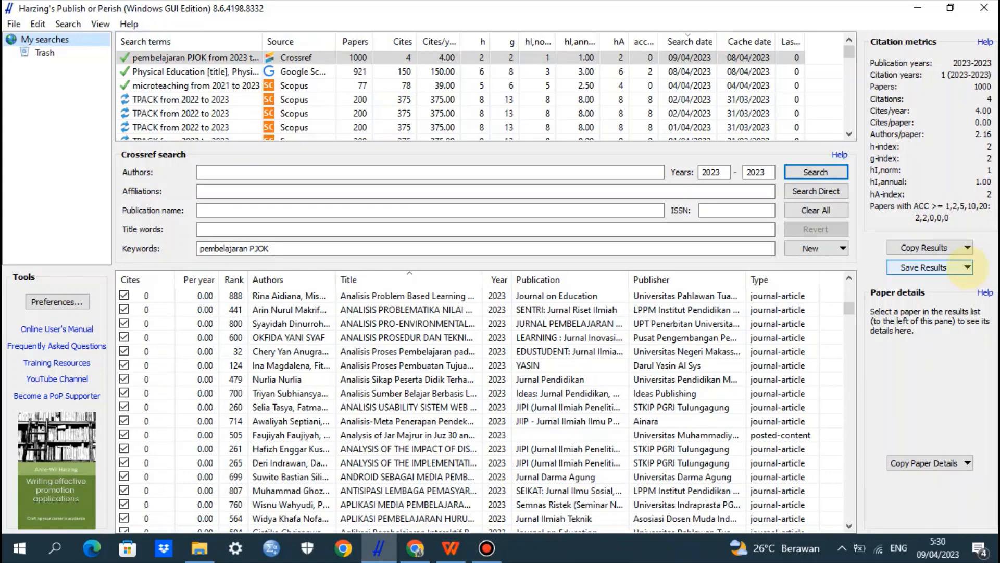
pyautogui.click(967, 267)
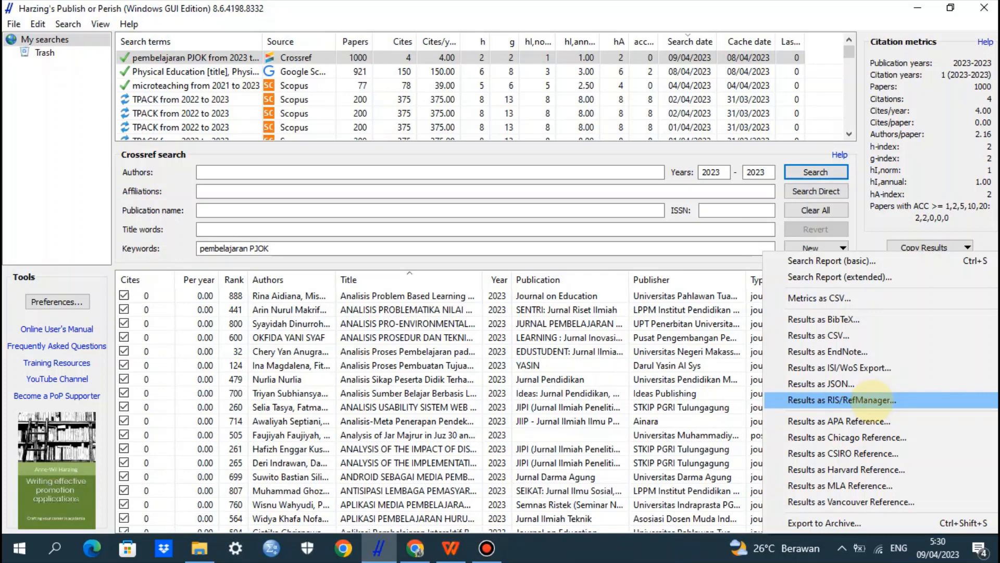
pyautogui.click(871, 399)
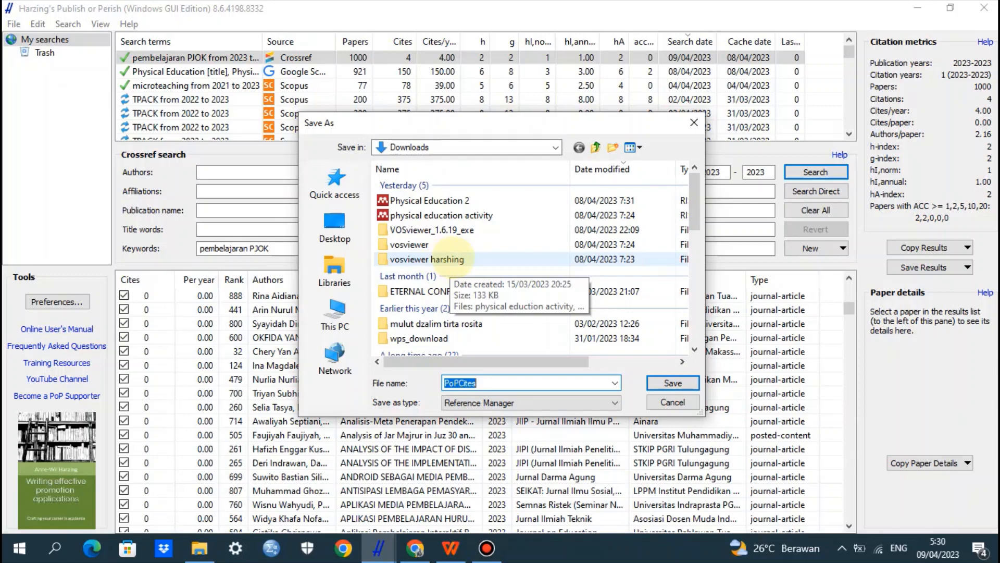
pyautogui.doubleClick(451, 255)
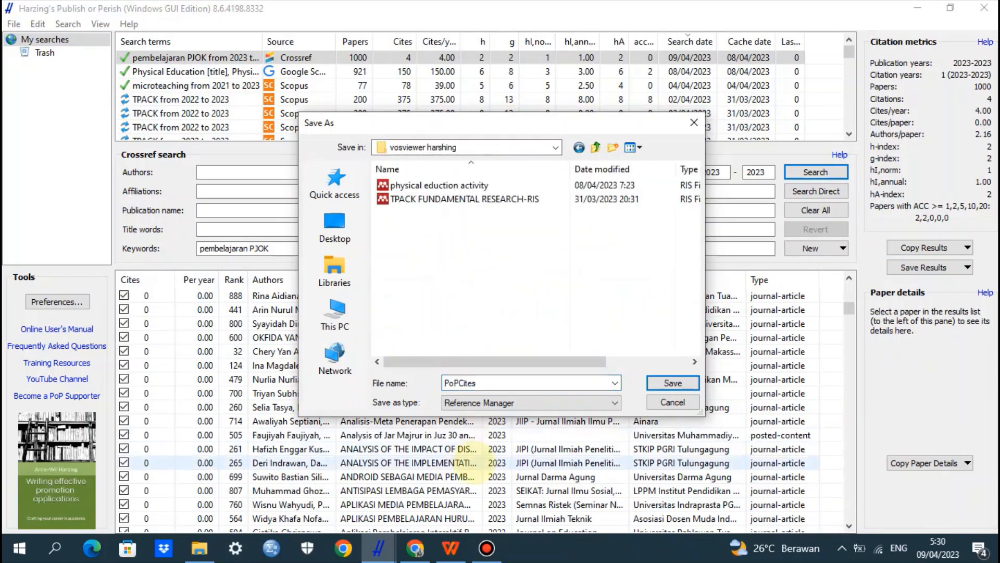
pyautogui.doubleClick(526, 383)
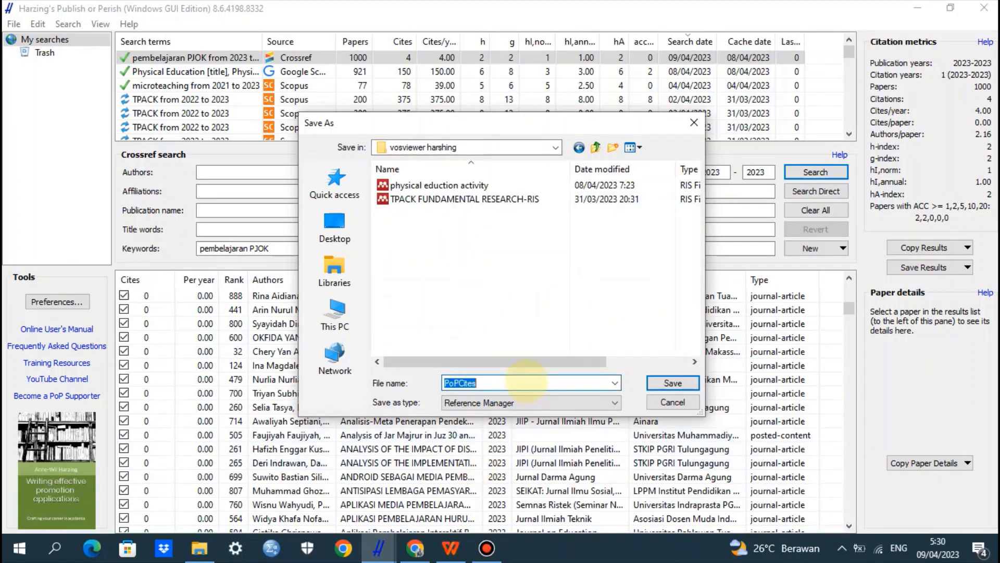
pyautogui.write('Pembe')
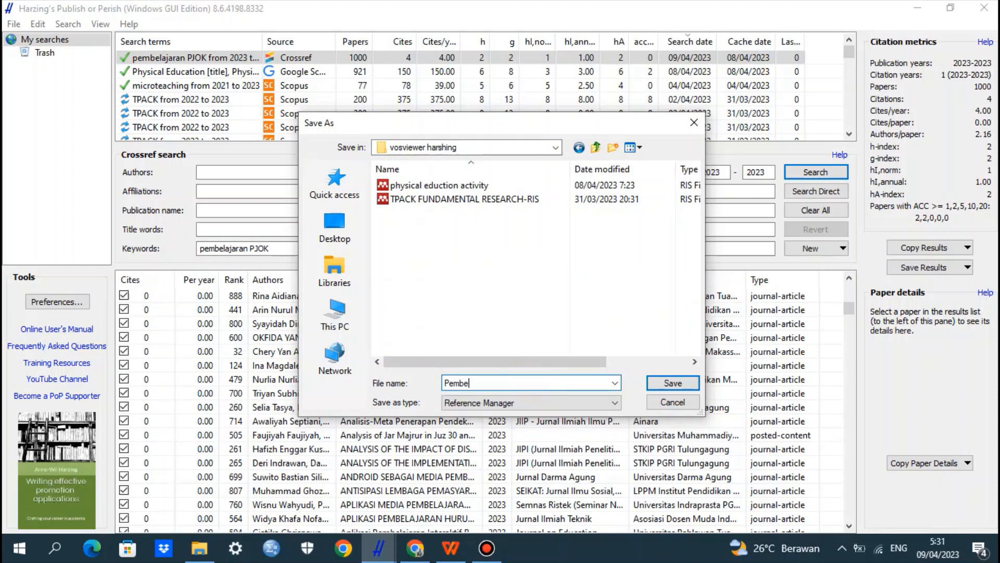
pyautogui.write('lajaran PJOK_Crossref')
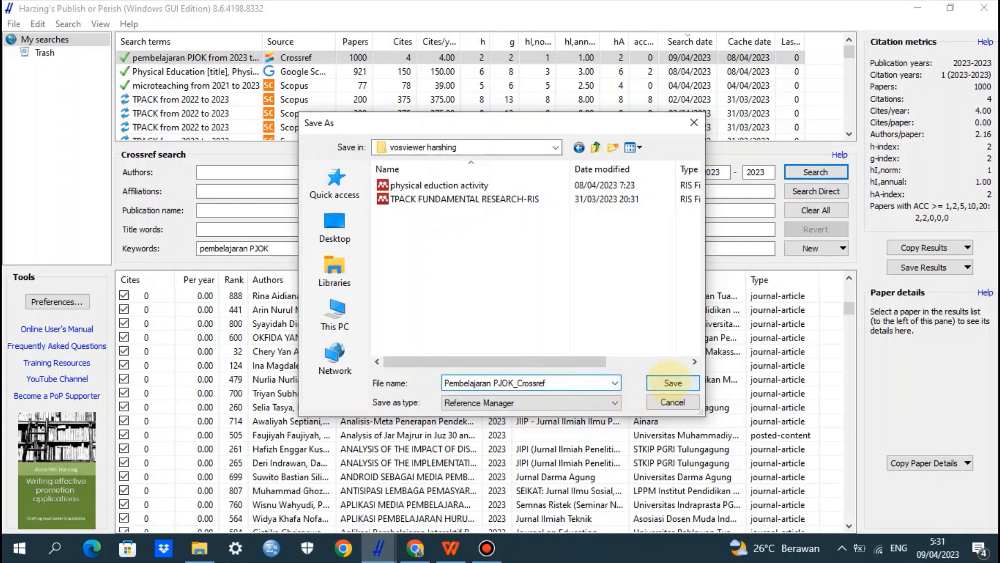
pyautogui.click(674, 382)
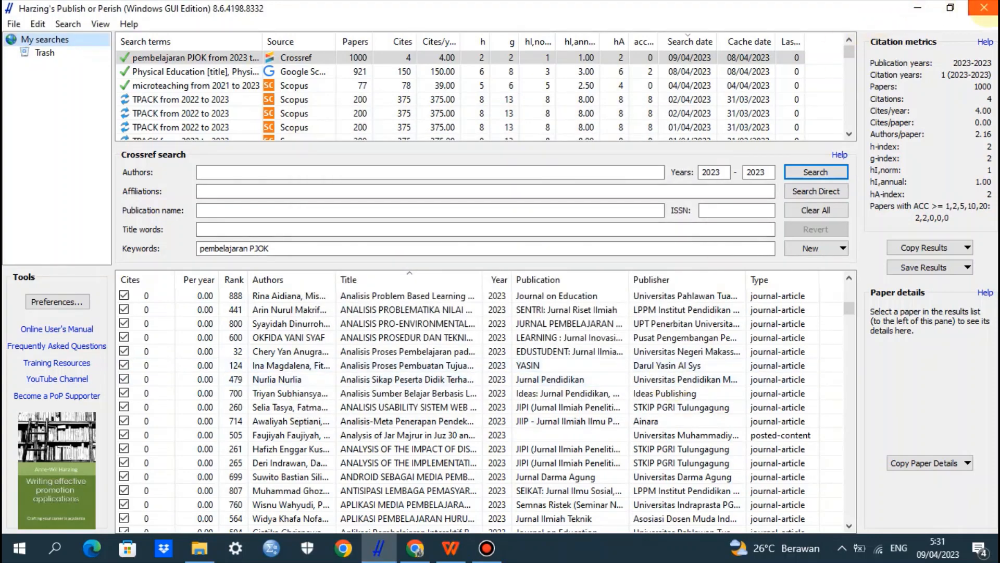
pyautogui.click(984, 8)
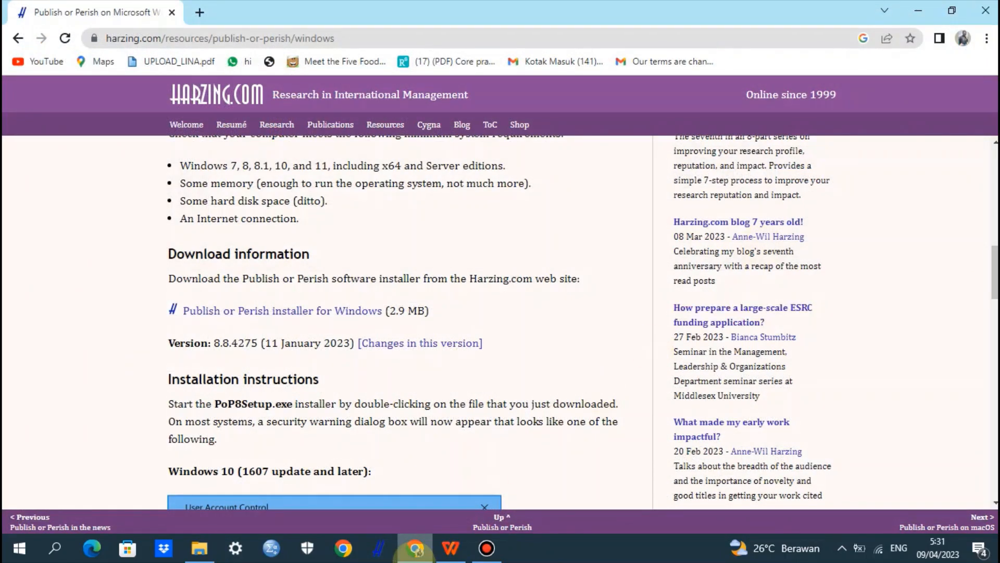
# Reopen Publish or Perish and create a Google Scholar search with the keywords "Pembeljaran PJOK"
pyautogui.click(375, 544)
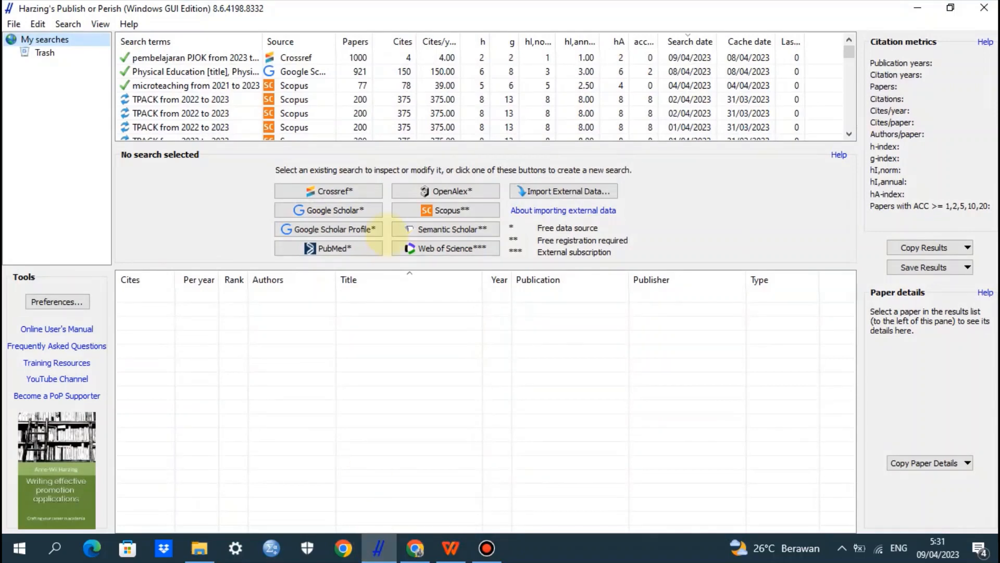
pyautogui.click(323, 210)
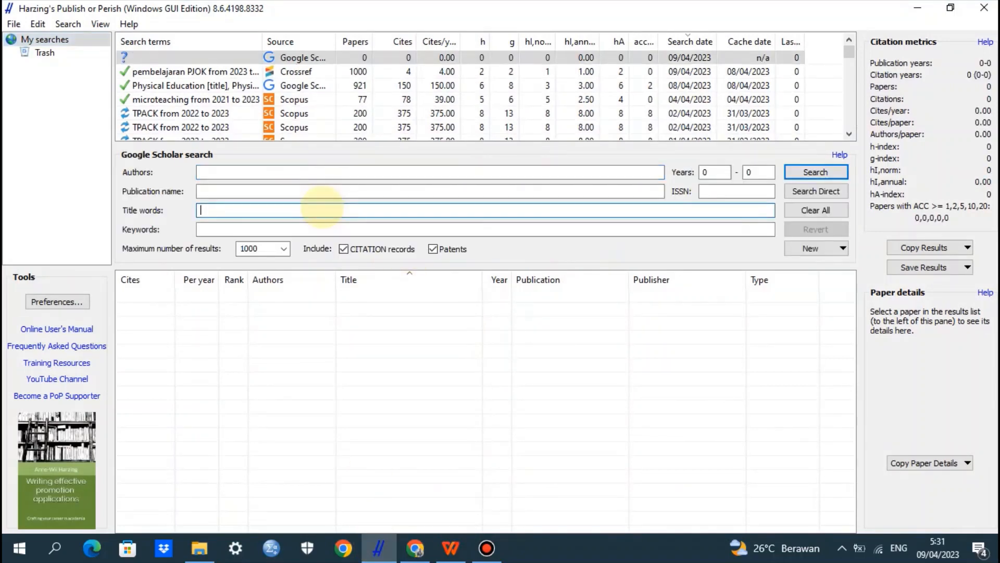
pyautogui.click(318, 229)
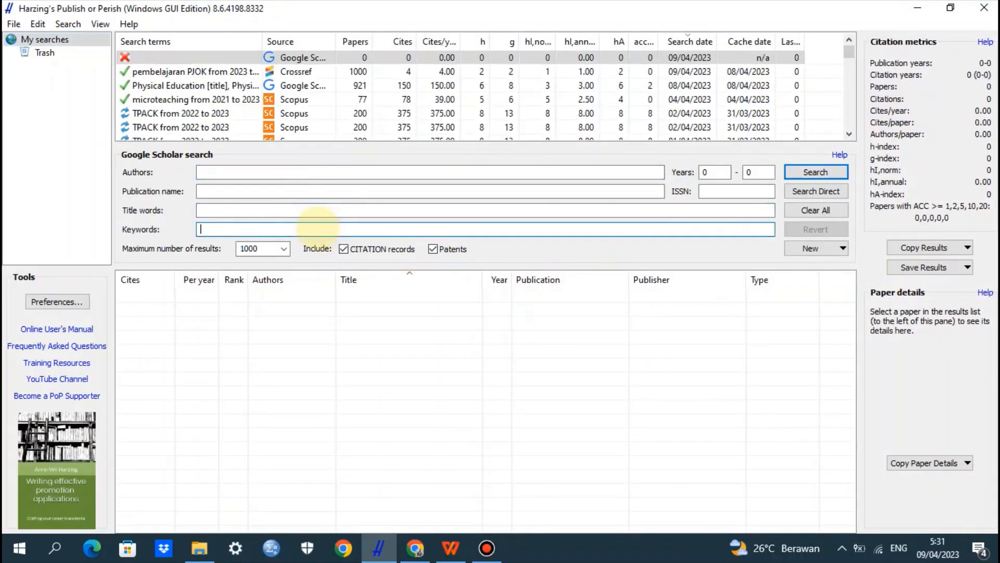
pyautogui.write('P')
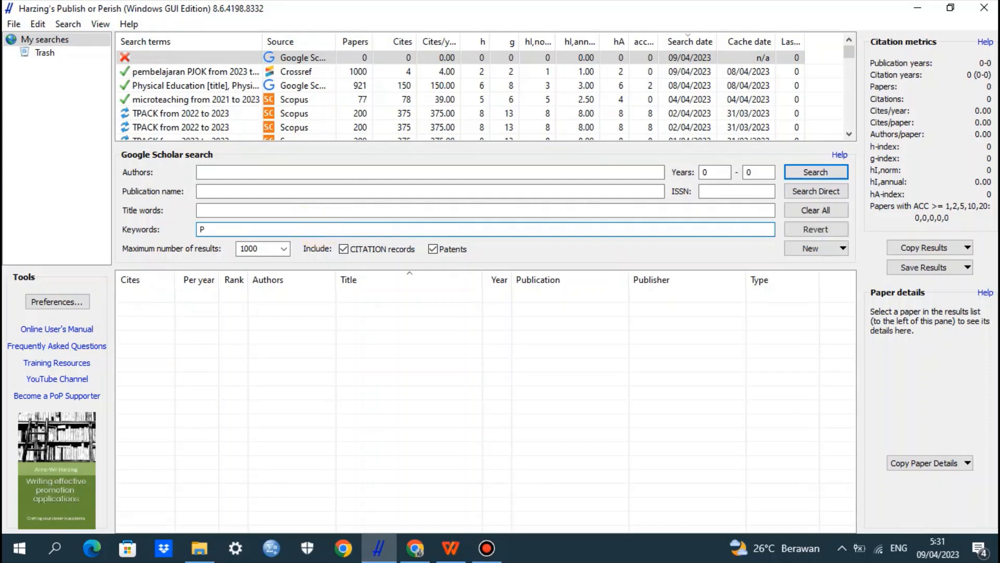
pyautogui.write('embeljaran PJOK')
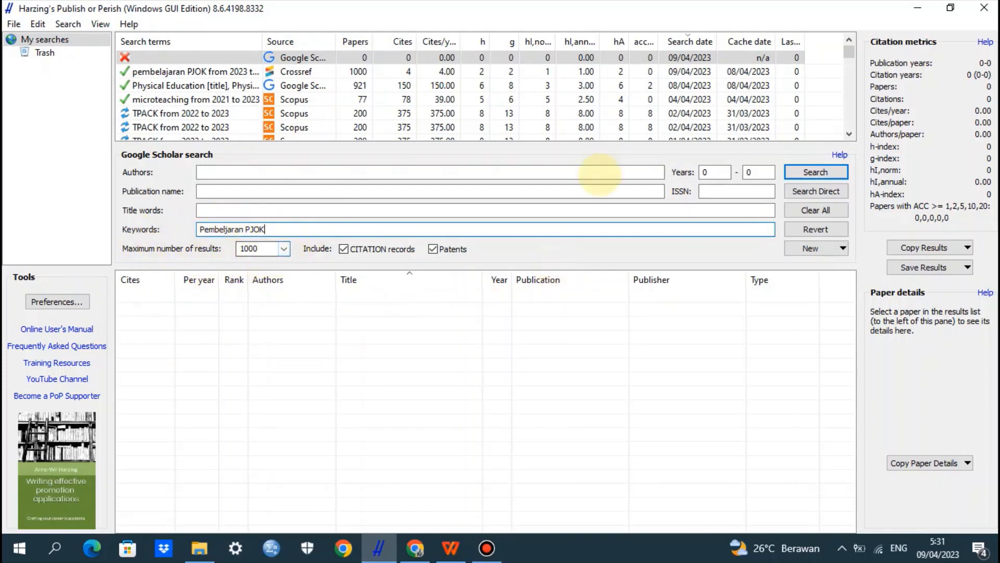
# Limit the Google Scholar search to the years 2023 - 2023 and run it
pyautogui.click(714, 172)
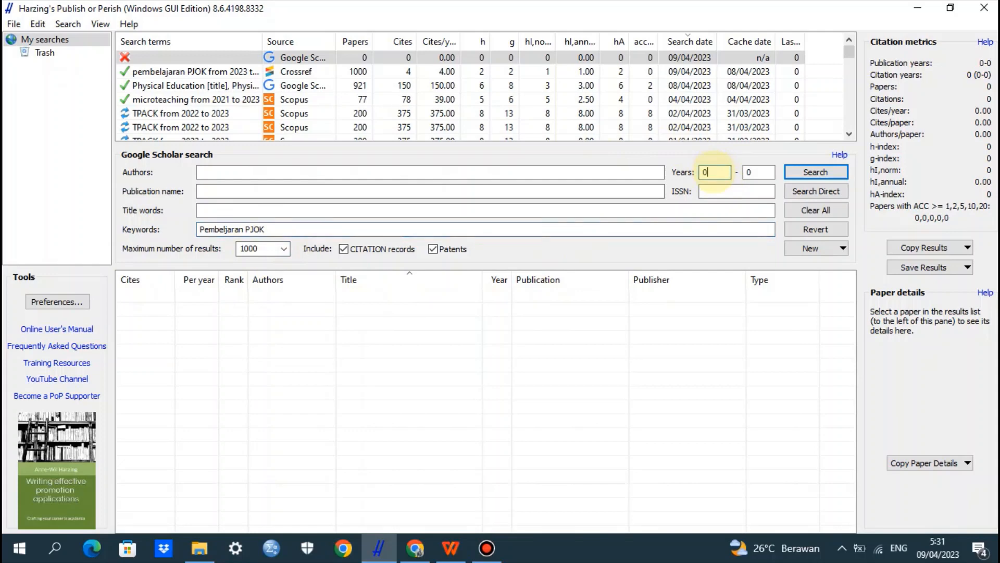
pyautogui.write('2023')
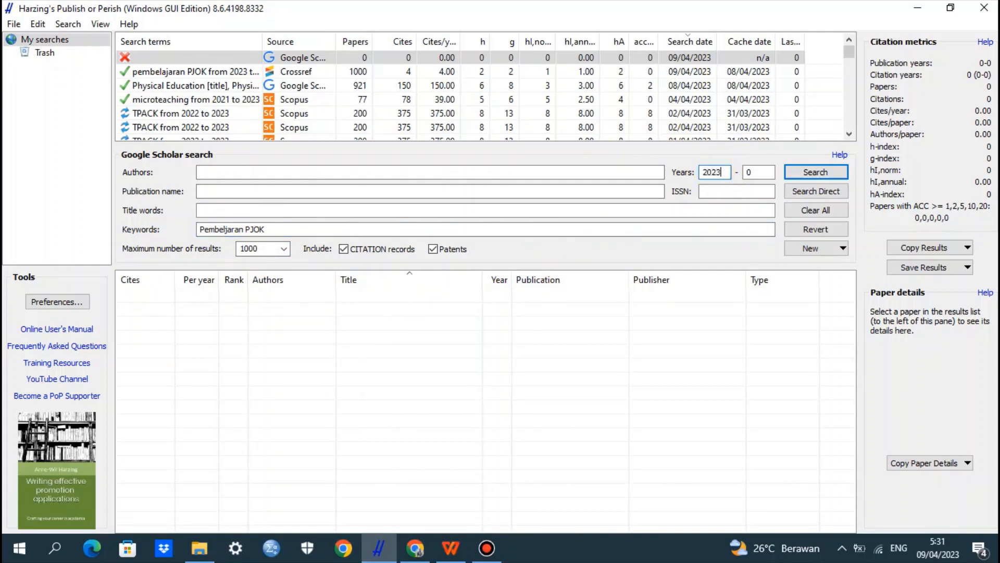
pyautogui.click(757, 173)
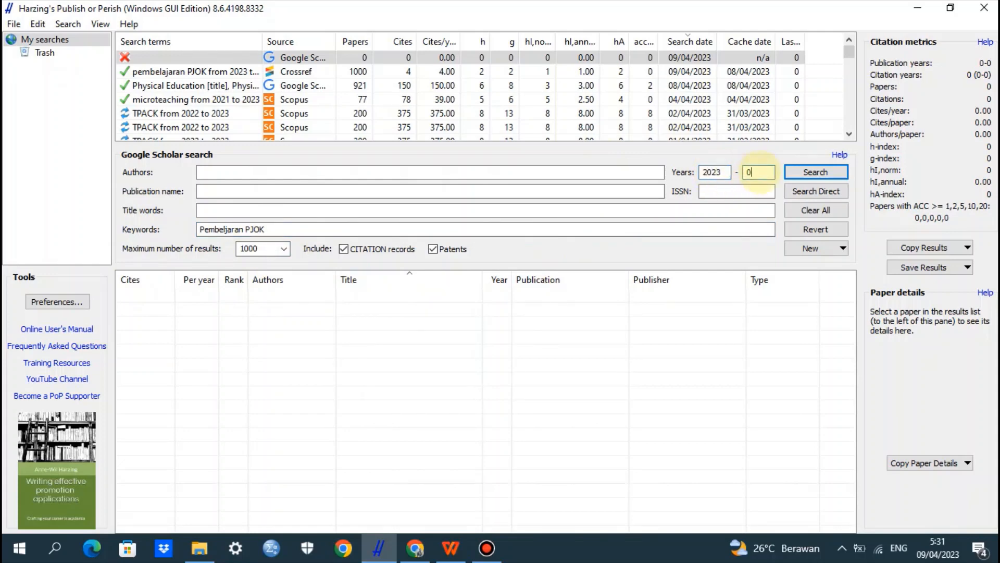
pyautogui.write('2023')
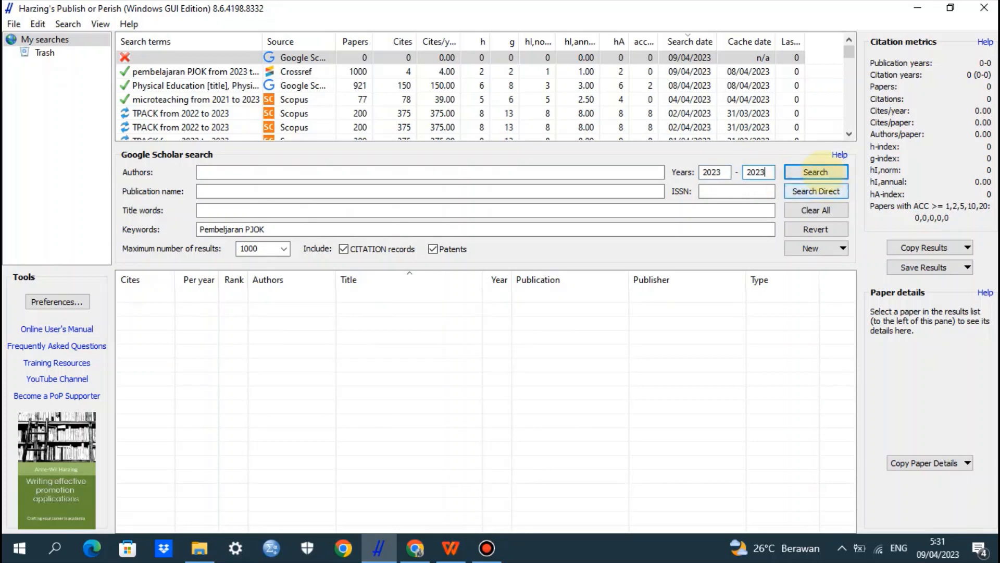
pyautogui.click(815, 171)
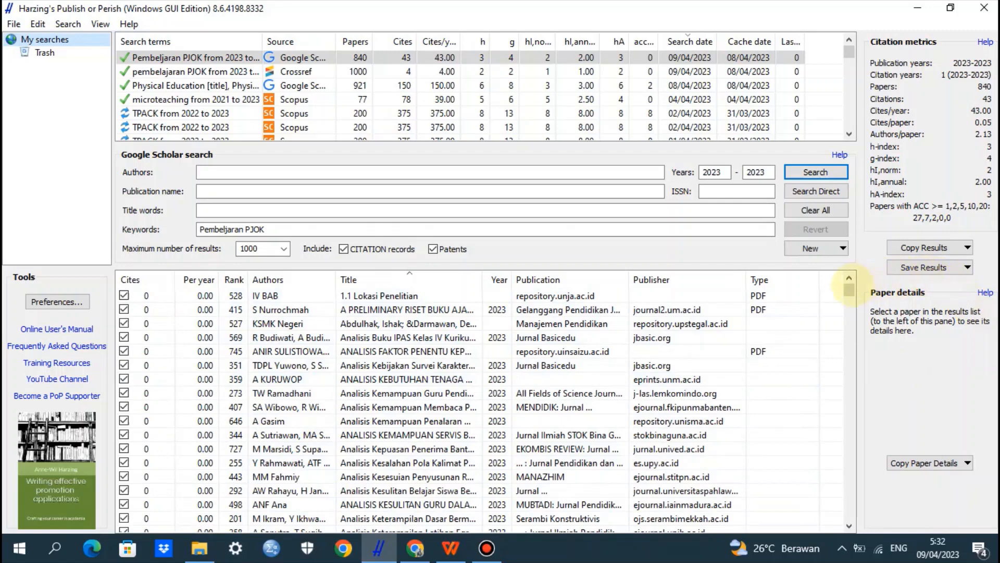
# Save the Google Scholar results in RIS/RefManager format as "Pembelajaran PJOK_googlescholar" in the vosviewer harshing folder, and close Publish or Perish
pyautogui.moveTo(849, 289); pyautogui.dragTo(849, 309)
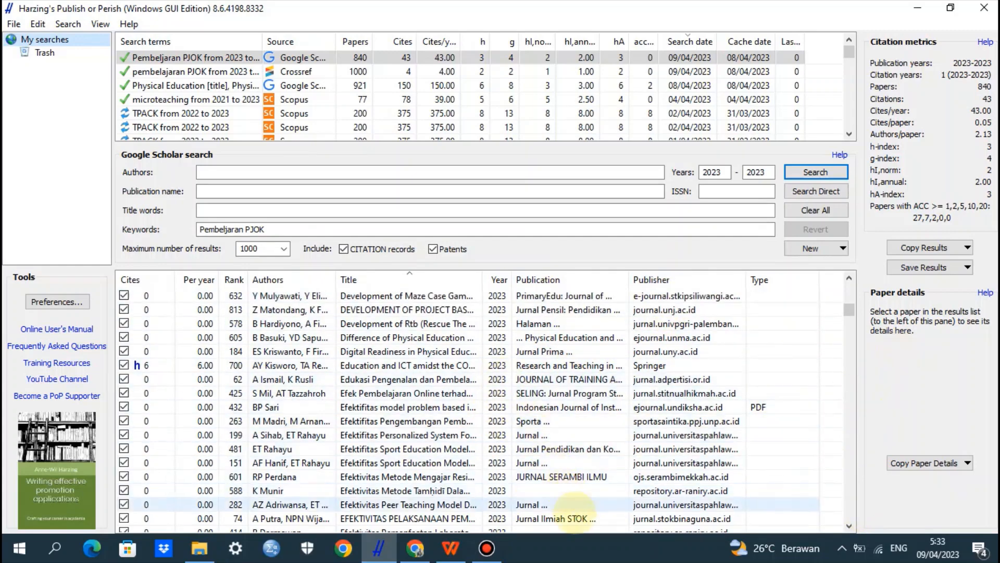
pyautogui.moveTo(850, 309); pyautogui.dragTo(849, 330)
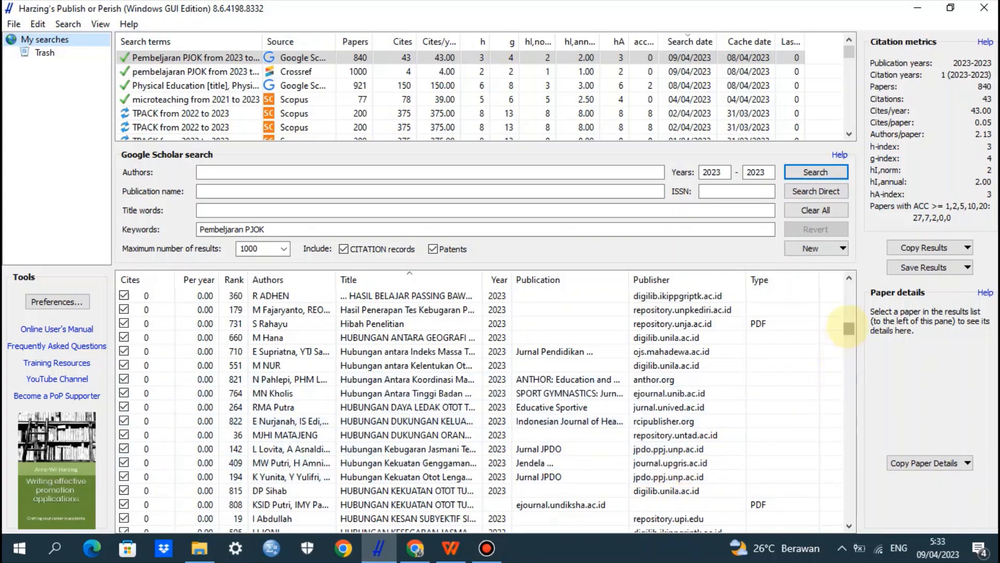
pyautogui.moveTo(848, 328); pyautogui.dragTo(849, 287)
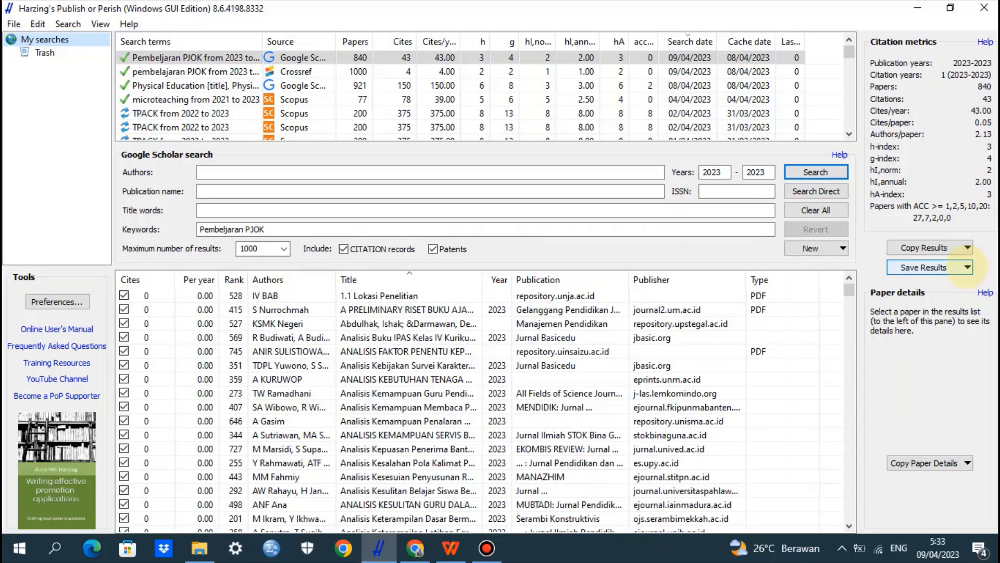
pyautogui.click(966, 267)
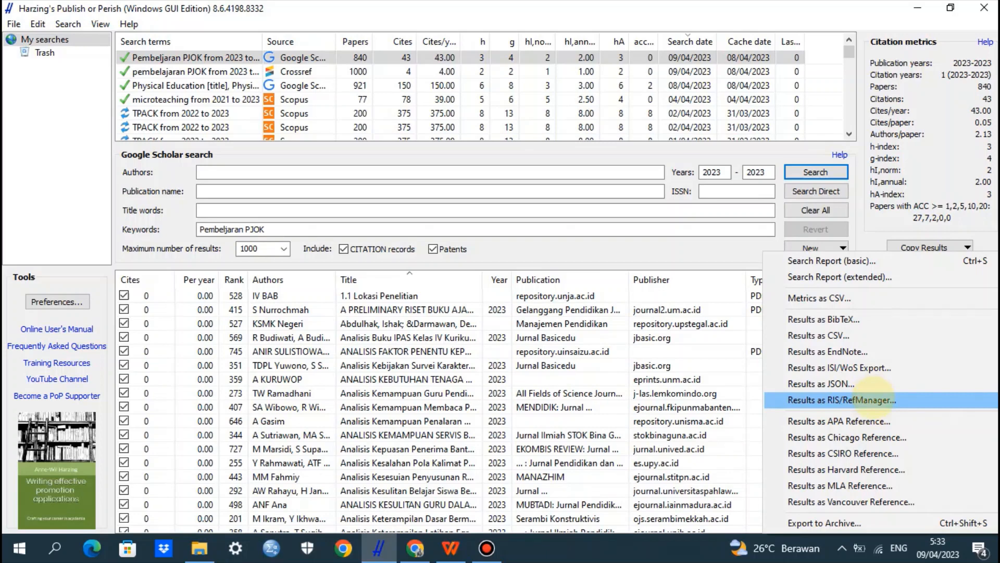
pyautogui.click(876, 399)
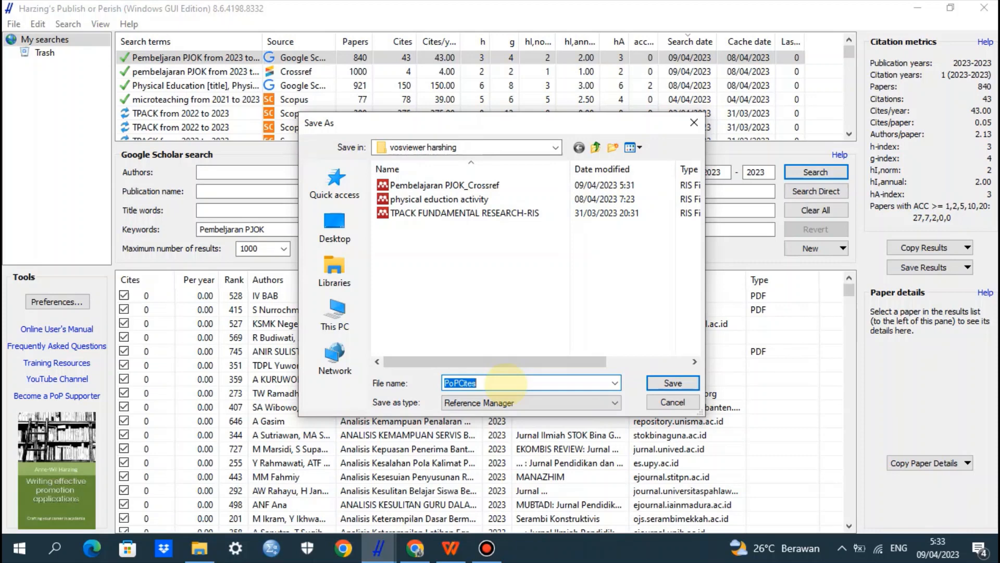
pyautogui.write('Pe')
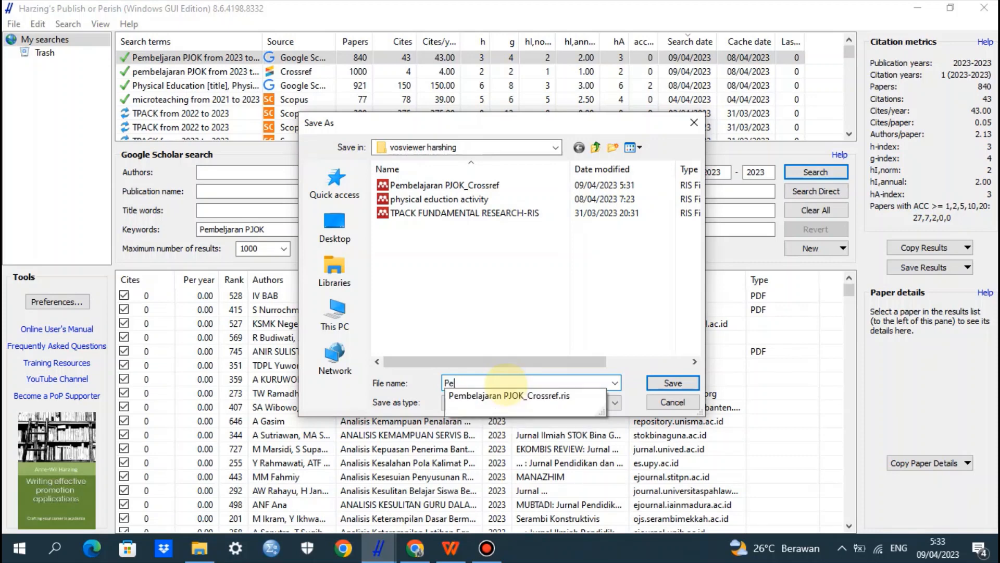
pyautogui.write('mbem')
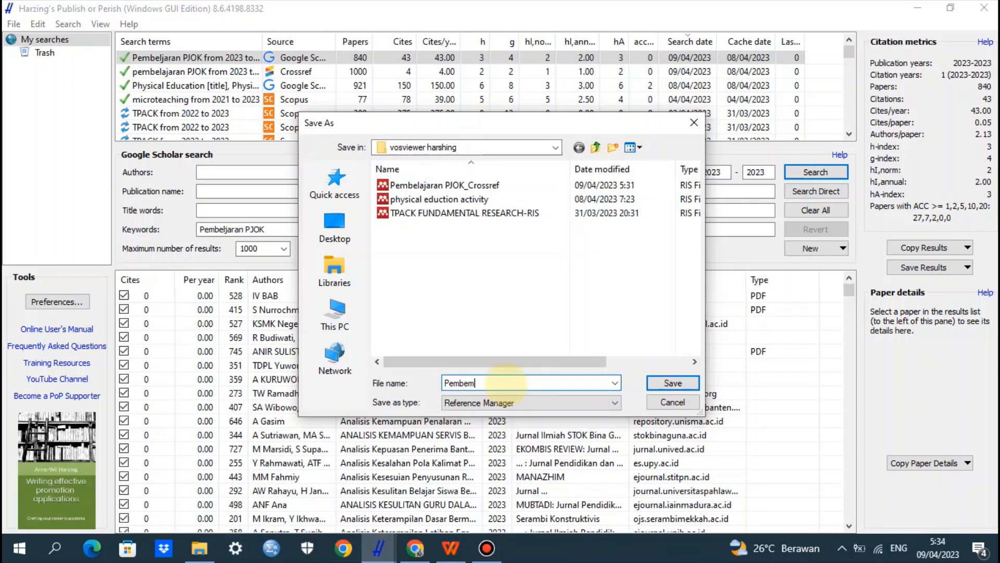
pyautogui.press('BackSpace')
pyautogui.write('la')
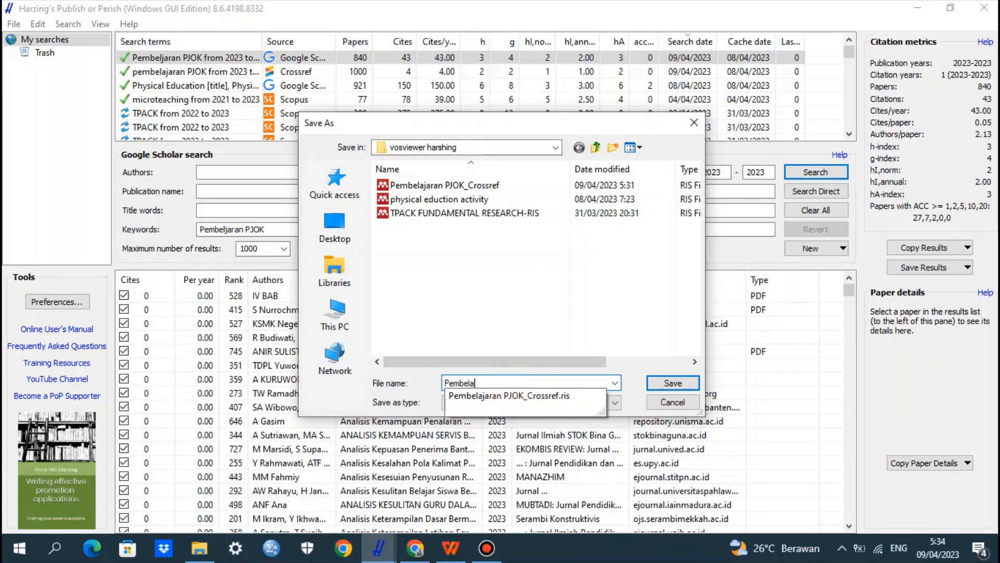
pyautogui.write('jaran PJOK_google')
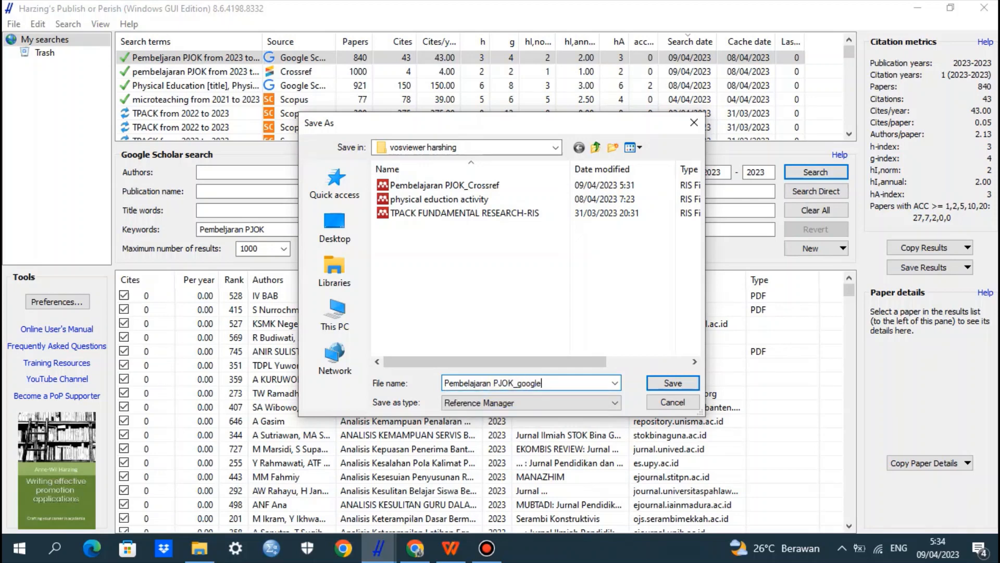
pyautogui.write('scholar')
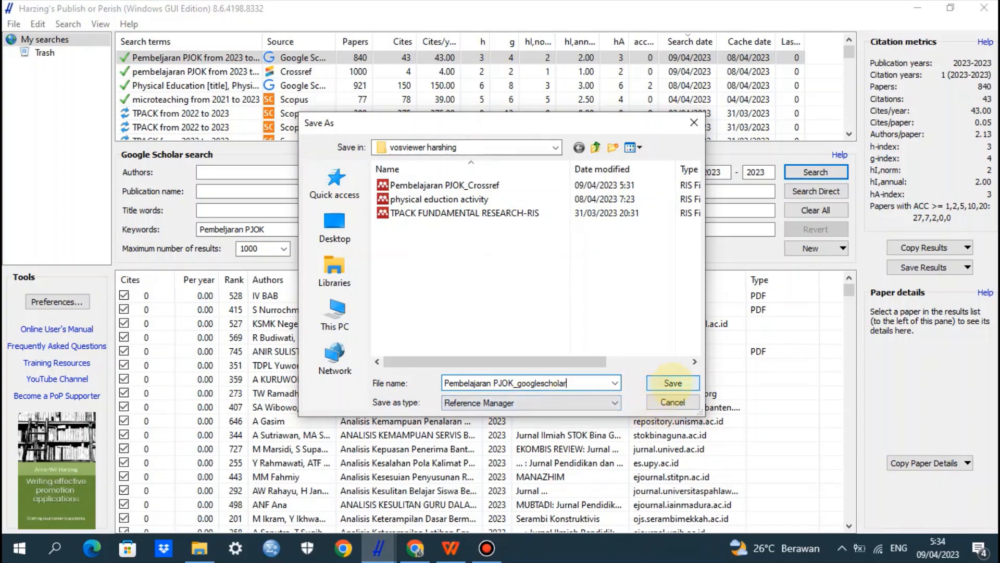
pyautogui.click(673, 383)
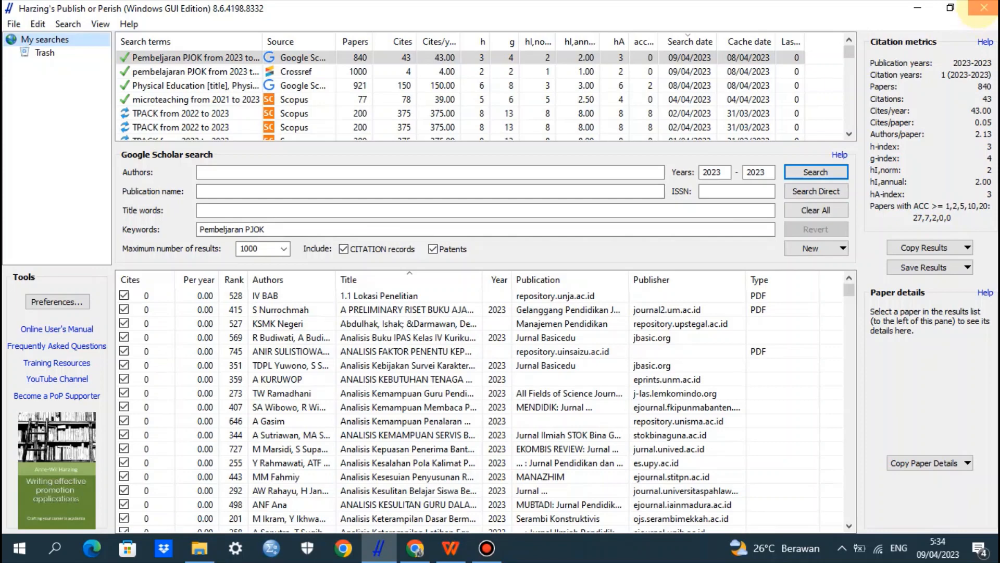
pyautogui.click(984, 7)
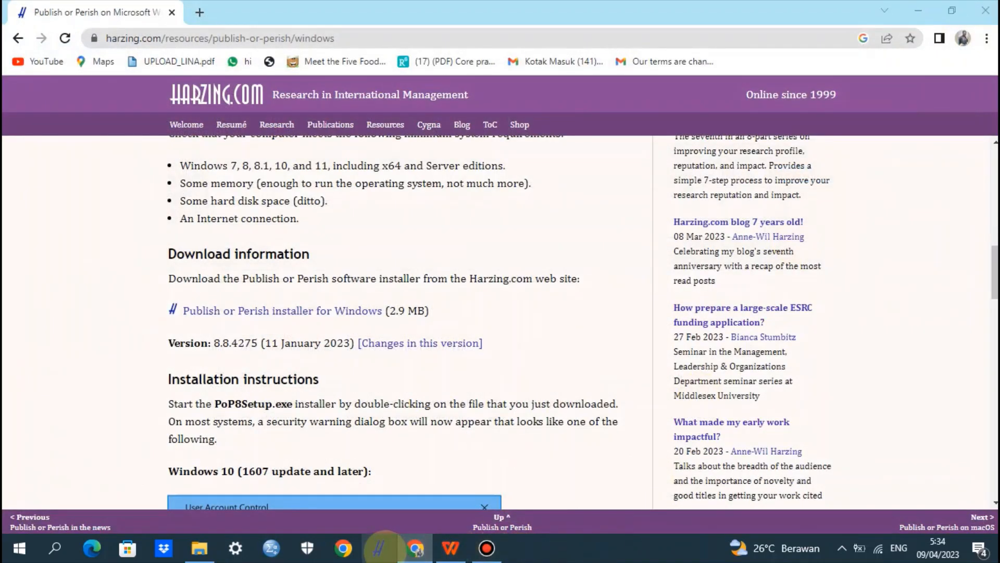
# Reopen Publish or Perish and create a Crossref search with the keywords "Physical Education Teaching"
pyautogui.click(378, 547)
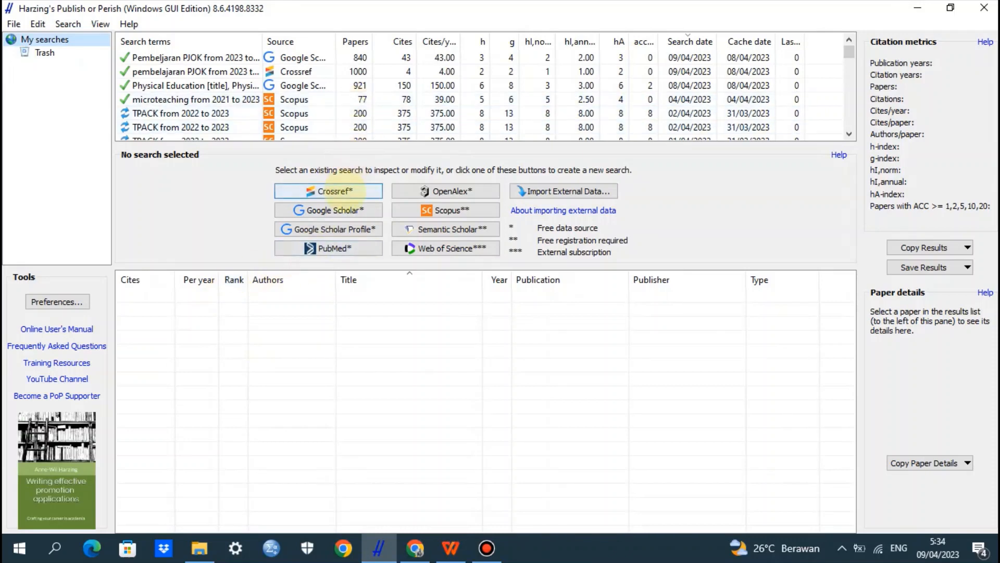
pyautogui.click(329, 191)
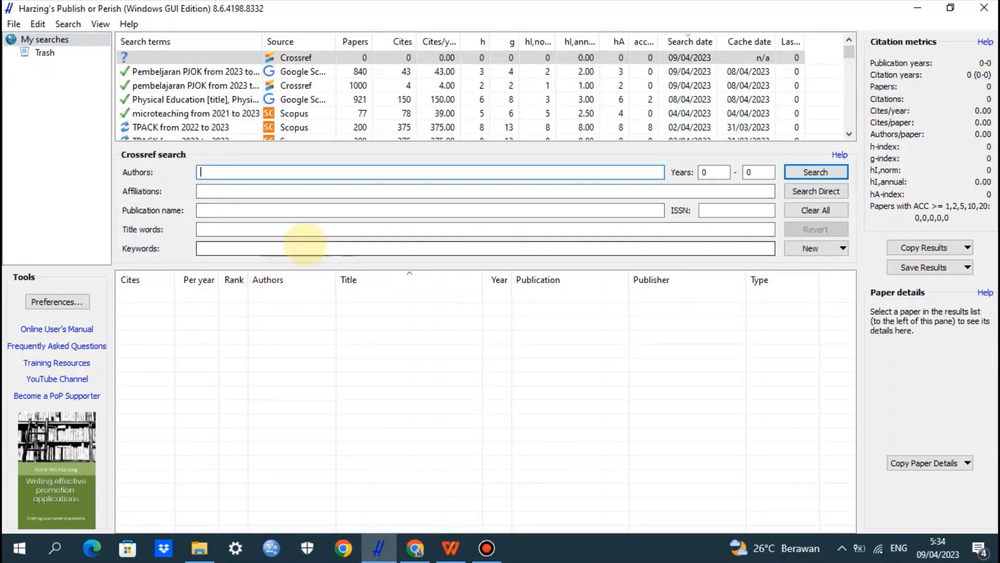
pyautogui.click(305, 246)
pyautogui.write('P')
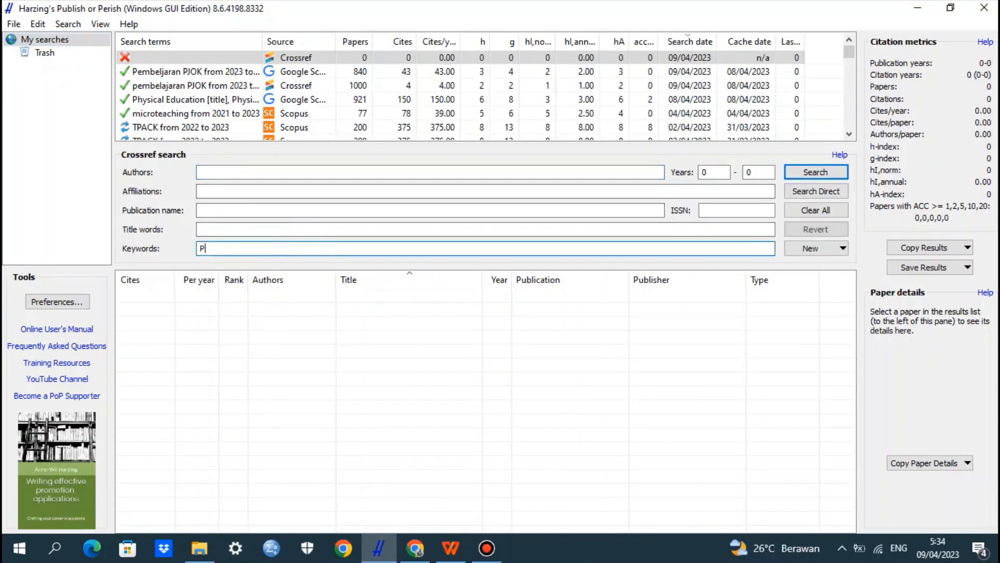
pyautogui.write('hysical ')
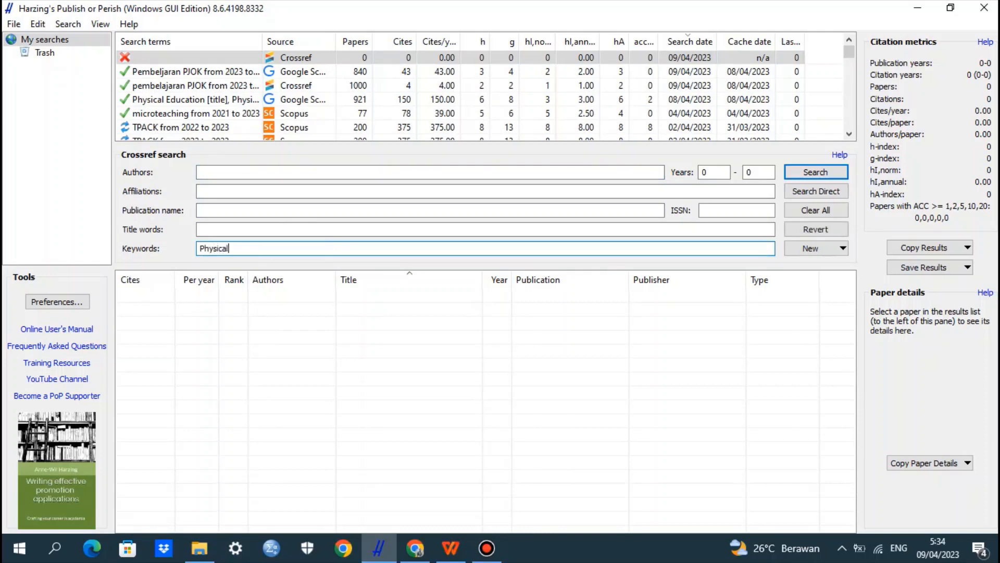
pyautogui.write('Education Teaching')
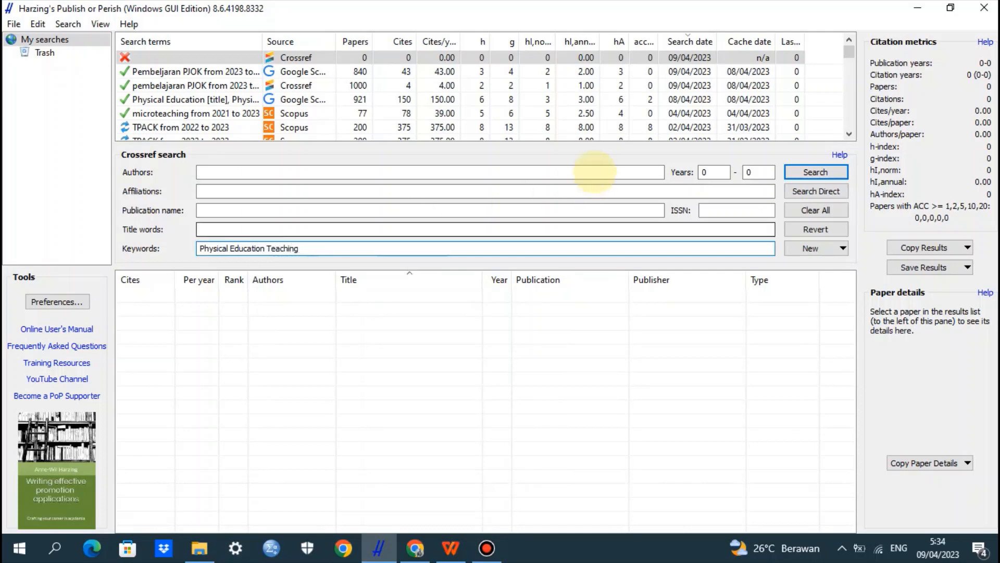
# Limit the "Physical Education Teaching" Crossref search to the years 2023 - 2023 and run it
pyautogui.click(712, 172)
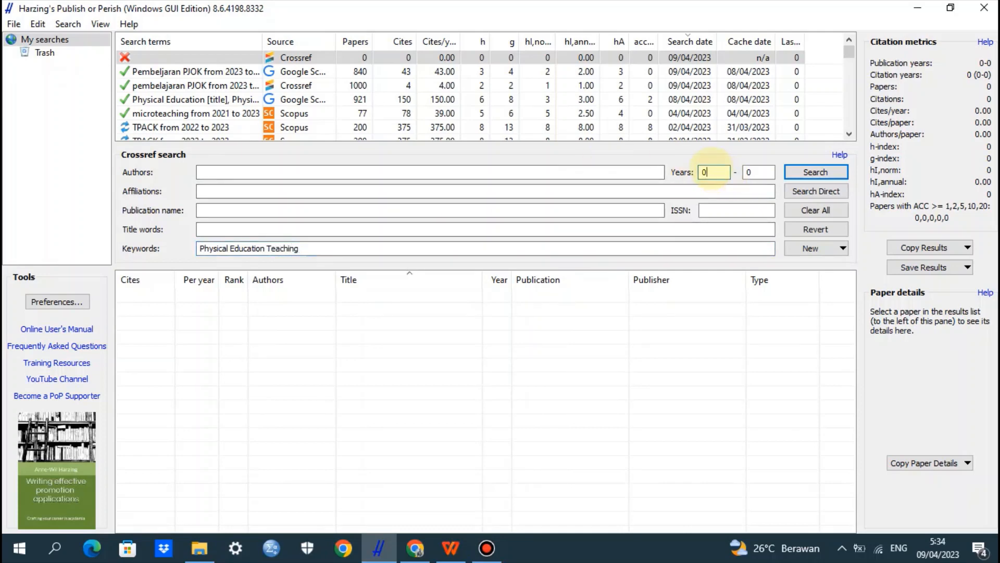
pyautogui.press('BackSpace')
pyautogui.write('2023')
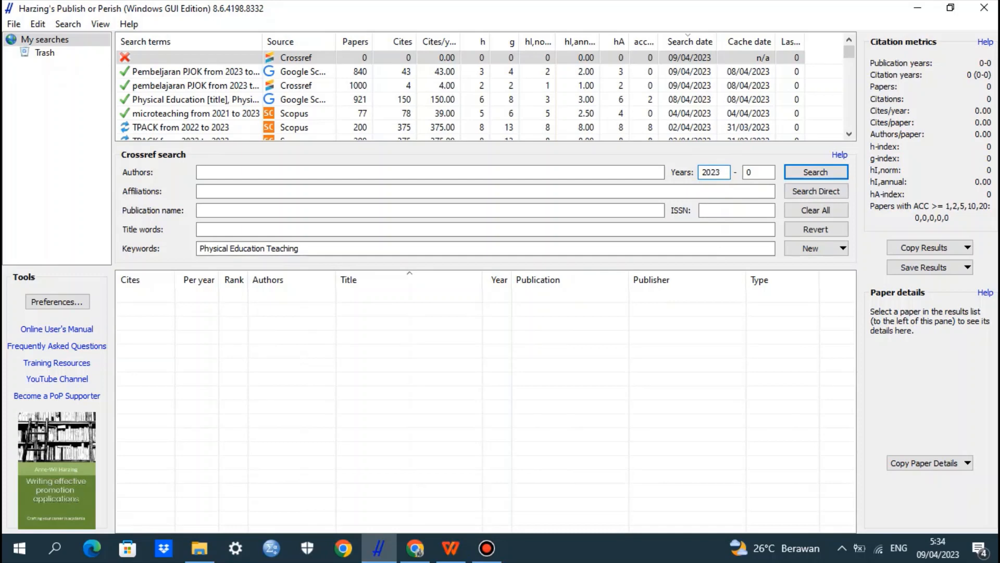
pyautogui.click(750, 172)
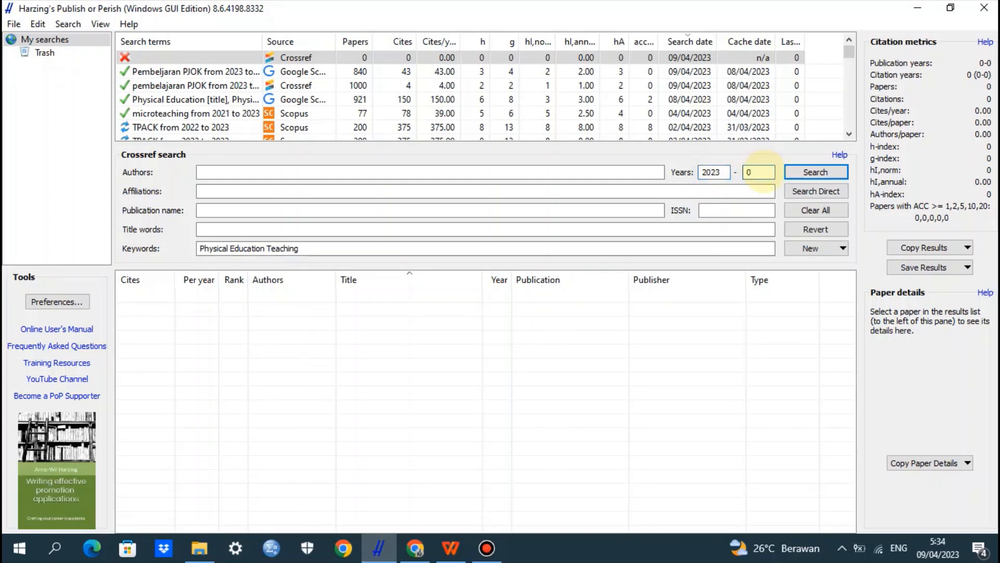
pyautogui.press('BackSpace')
pyautogui.write('2023')
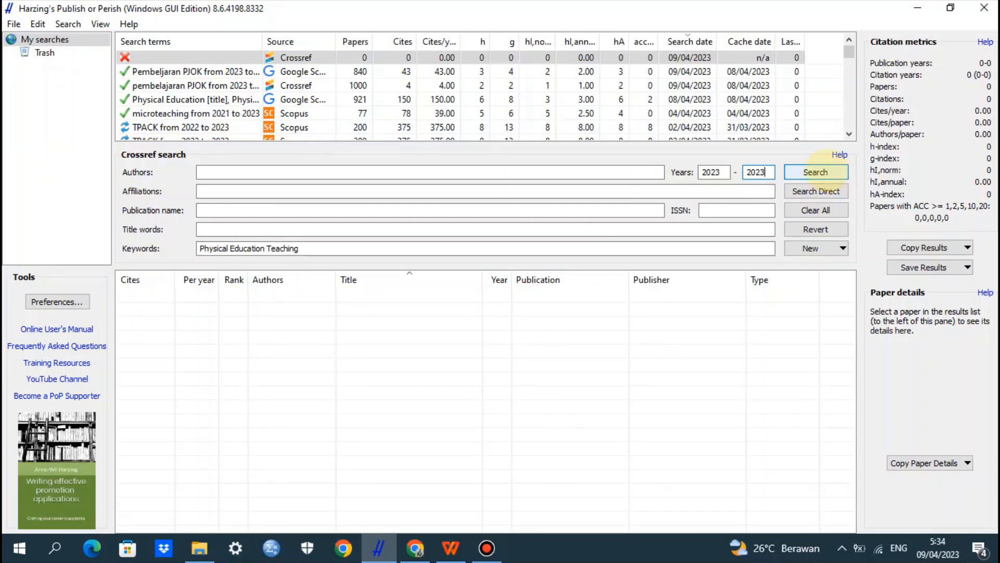
pyautogui.click(820, 172)
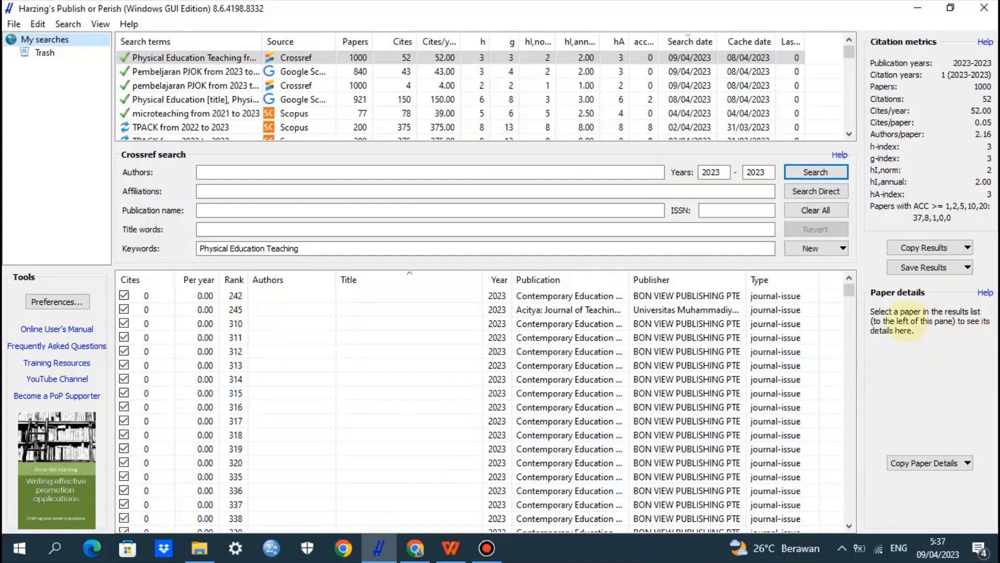
# Save the Crossref results in RIS/RefManager format as "Physical Education Teaching_Crossref" in the vosviewer harshing folder
pyautogui.moveTo(849, 290); pyautogui.dragTo(848, 310)
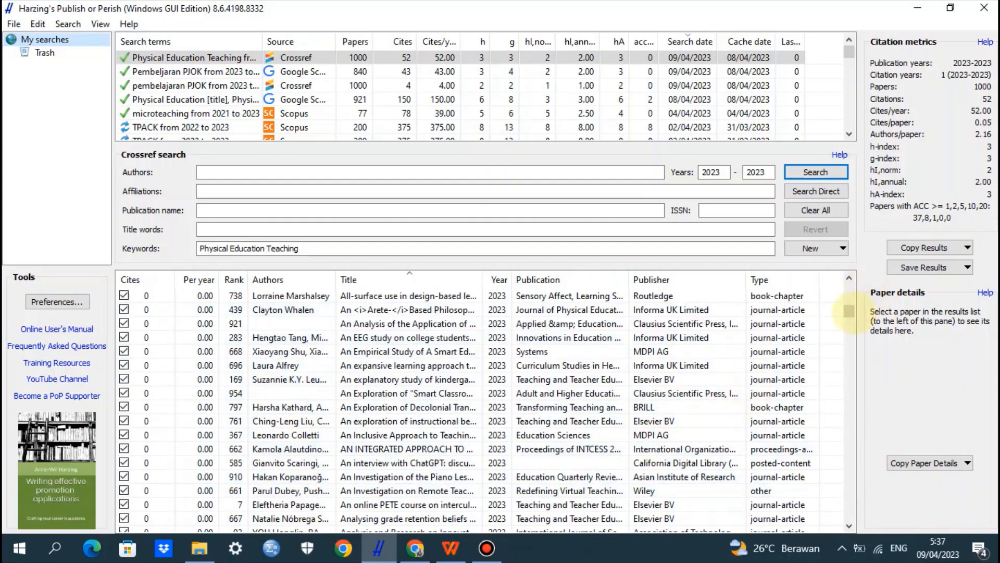
pyautogui.moveTo(849, 311); pyautogui.dragTo(849, 326)
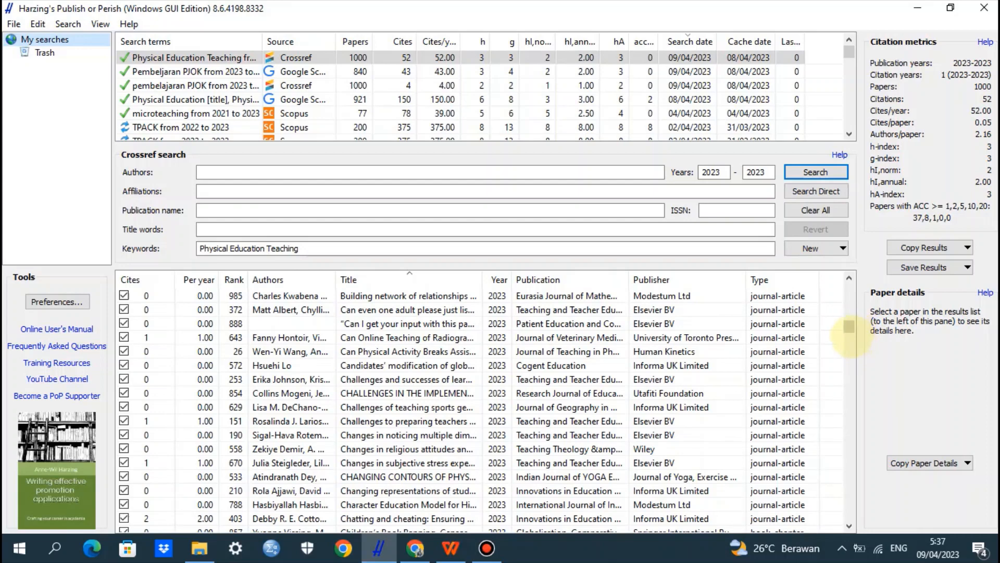
pyautogui.moveTo(849, 327); pyautogui.dragTo(849, 363)
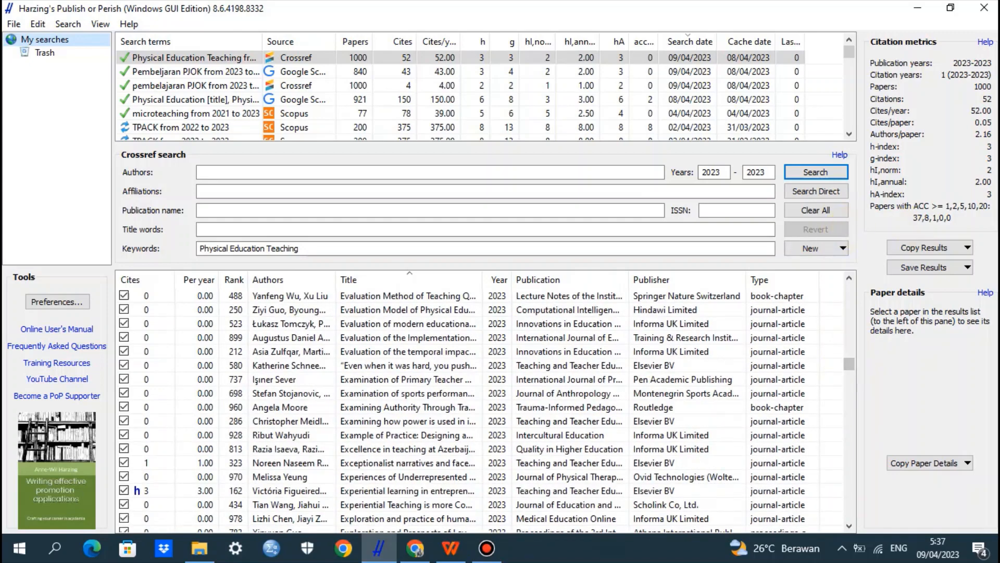
pyautogui.click(966, 267)
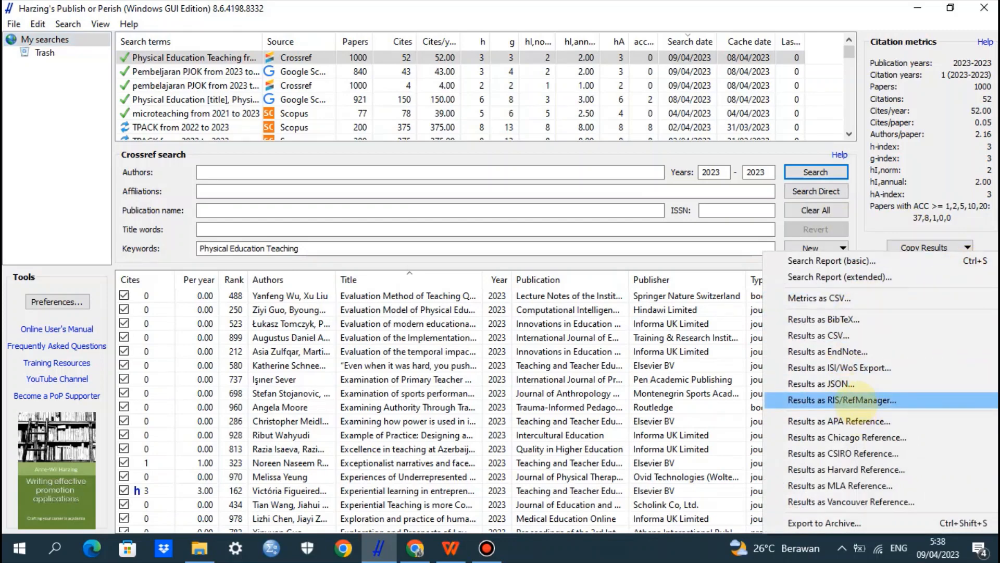
pyautogui.click(857, 399)
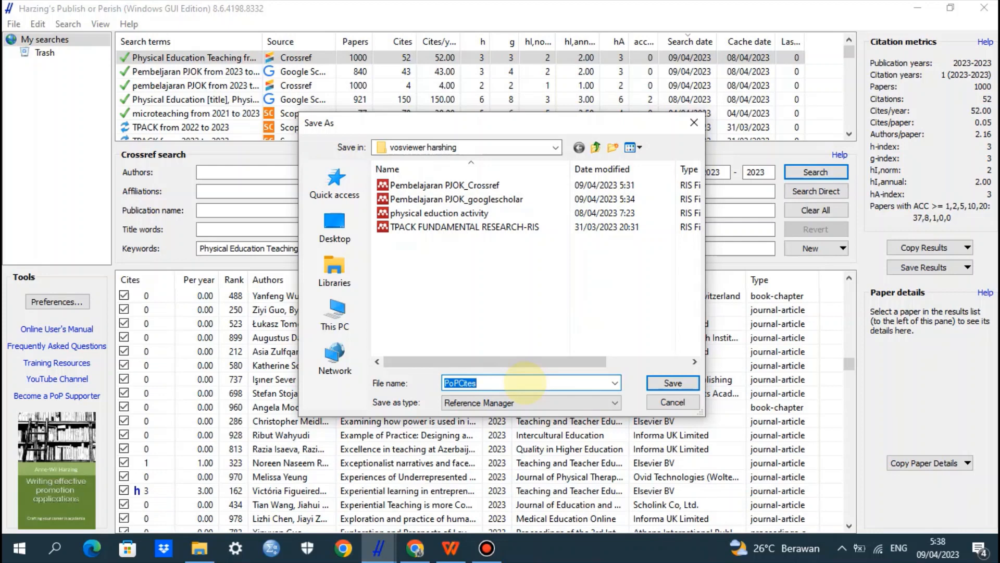
pyautogui.write('P')
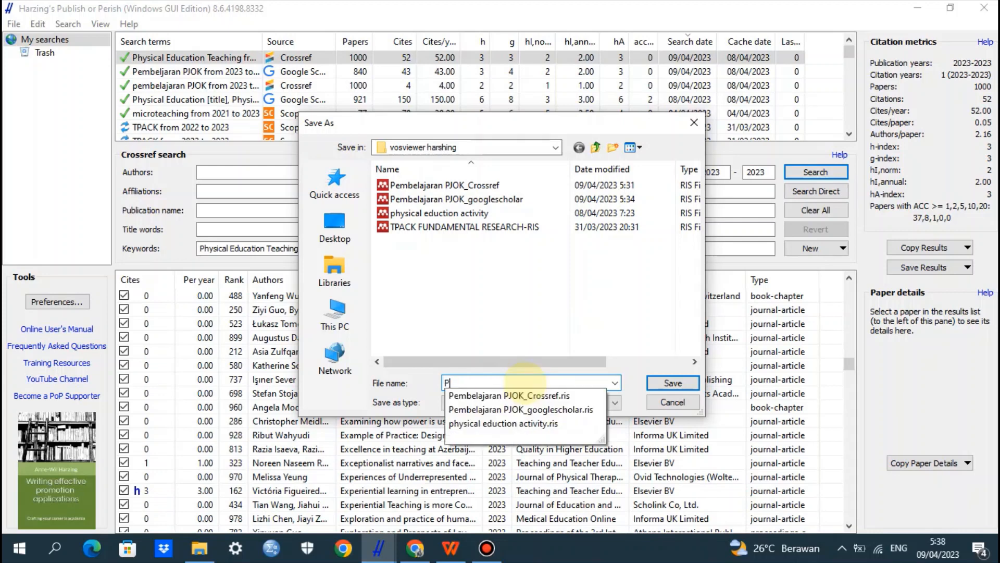
pyautogui.write('hy')
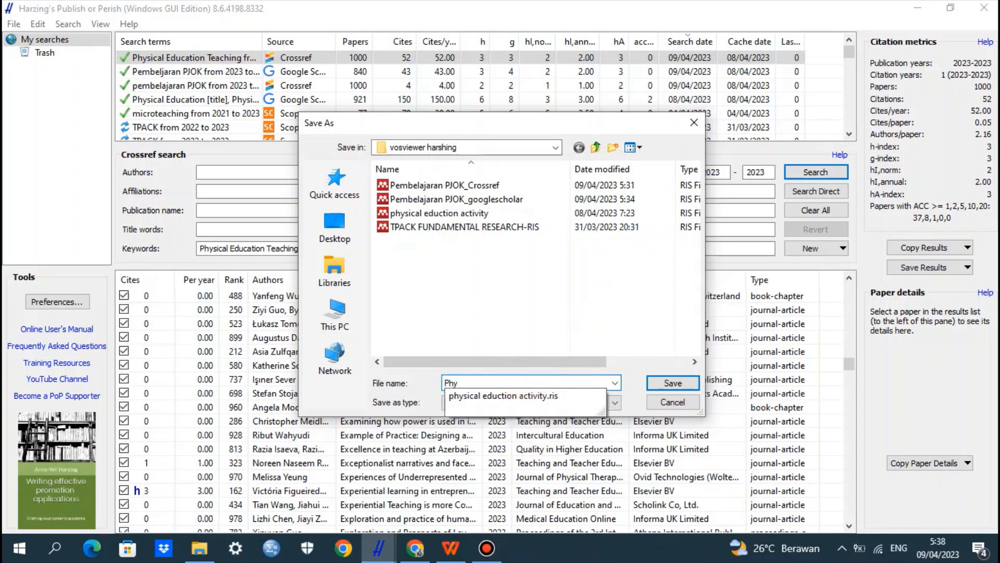
pyautogui.write('sical Education Teaching')
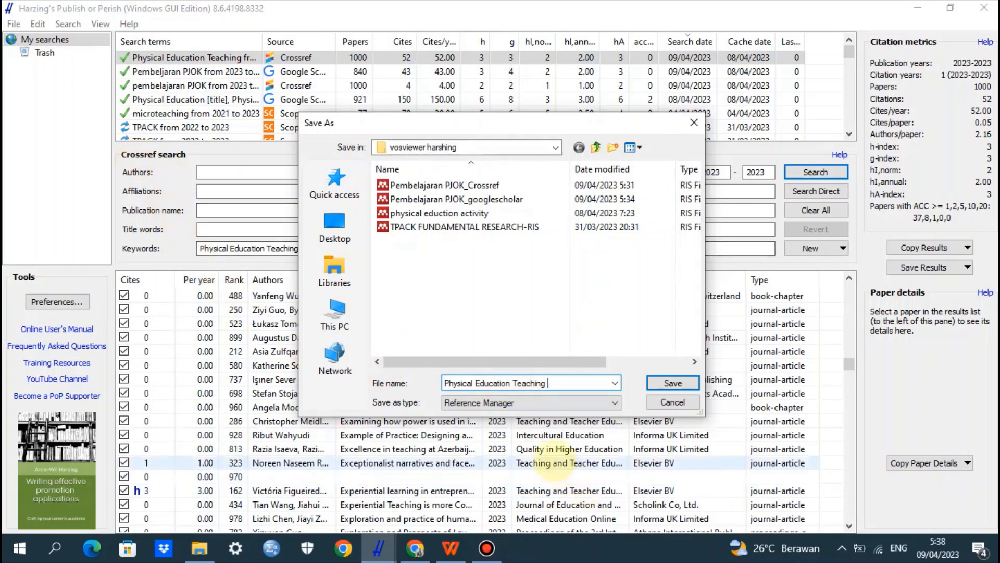
pyautogui.press('BackSpace')
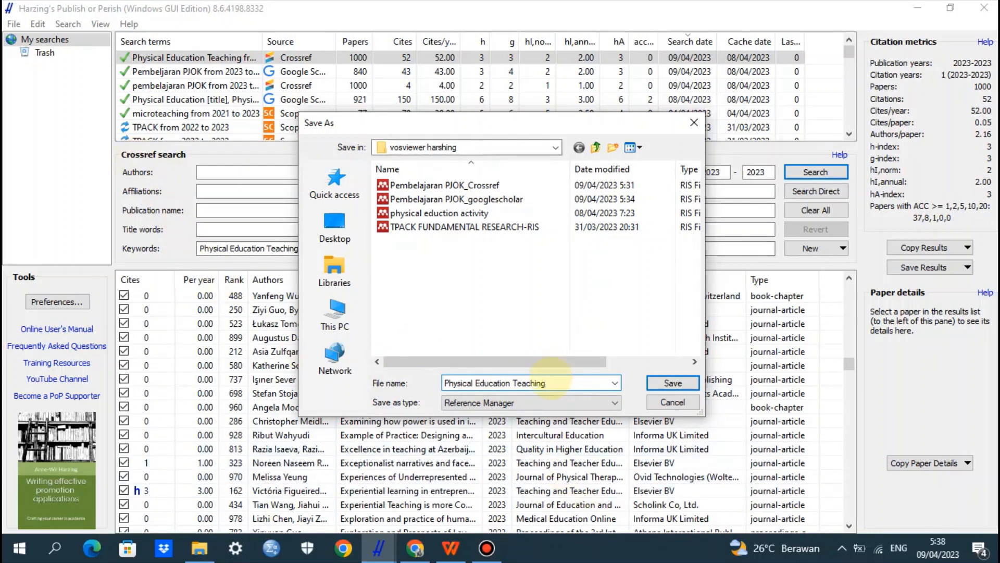
pyautogui.write('_Crossre')
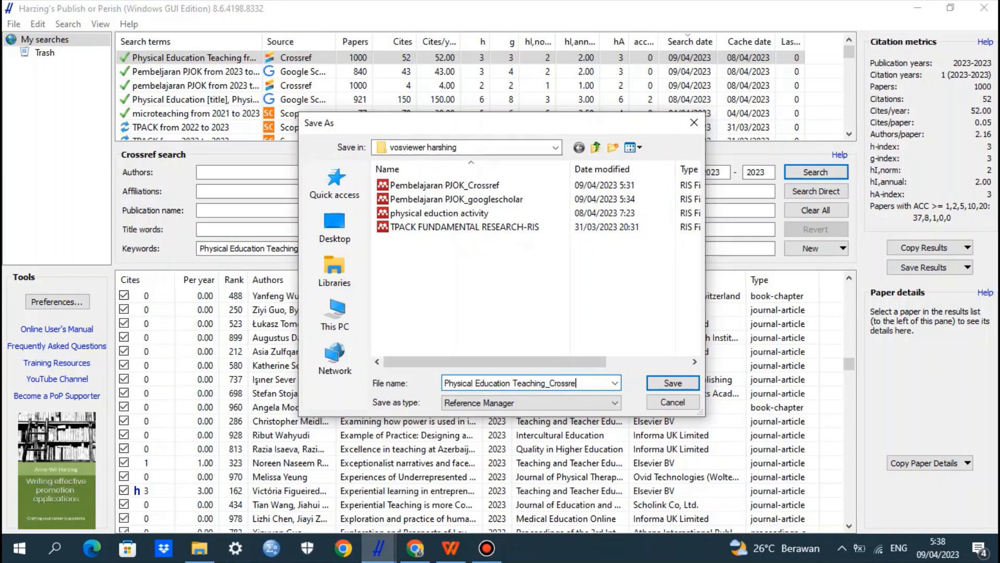
pyautogui.write('f')
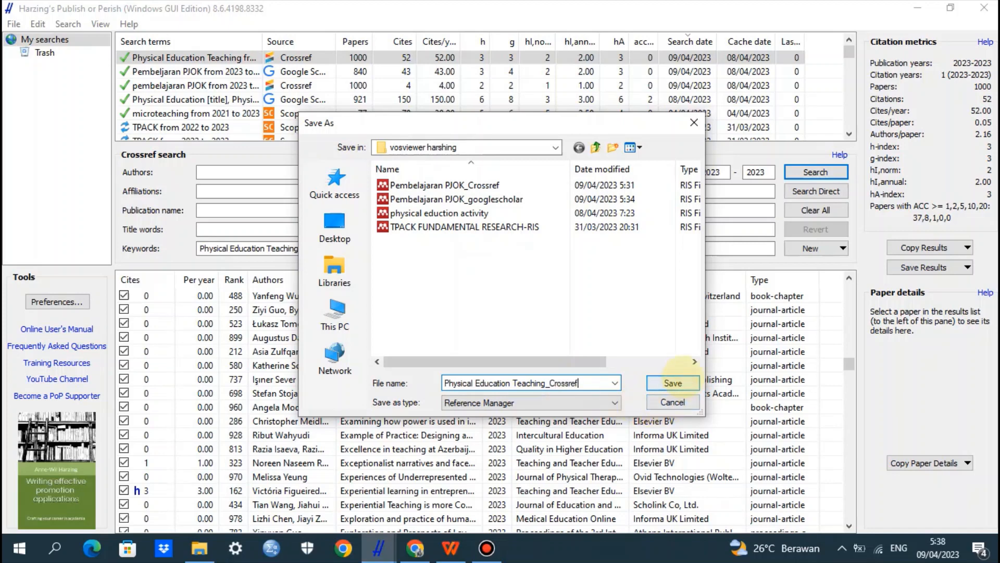
pyautogui.click(673, 382)
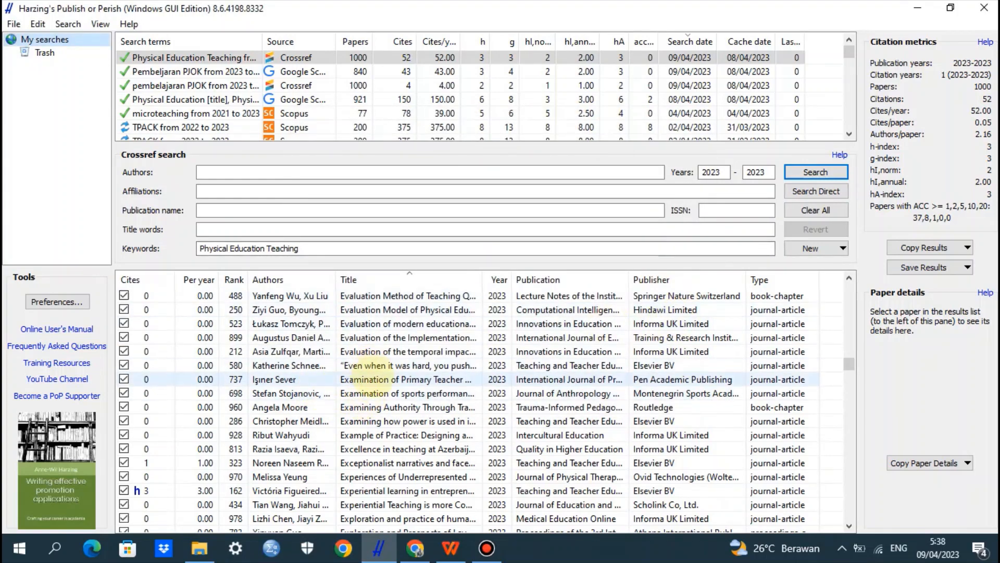
# View the publisher's version of "Examination of Primary Teacher Candidates' Experiences in Distance Education Teaching Practices" and return to Publish or Perish
pyautogui.click(371, 377)
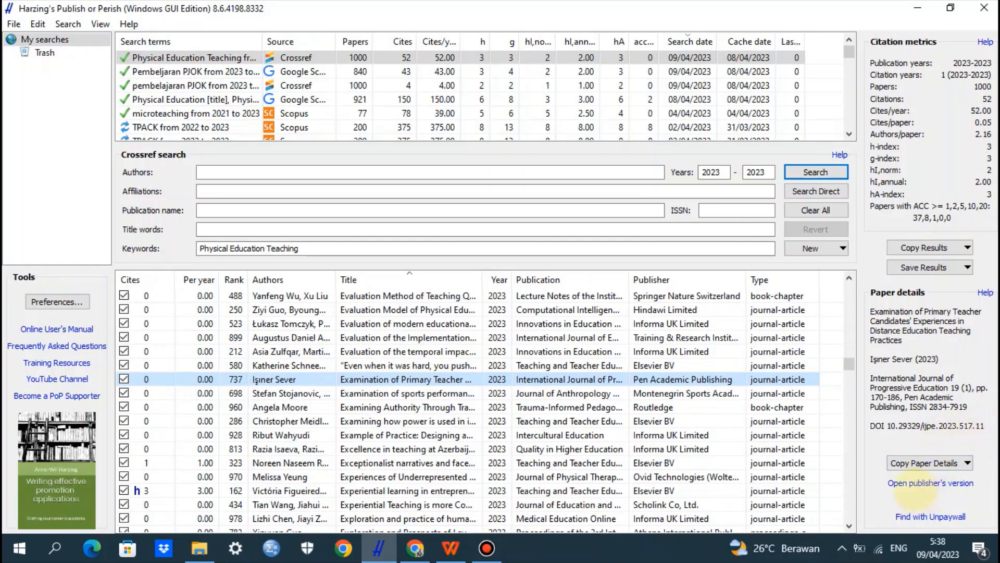
pyautogui.click(922, 484)
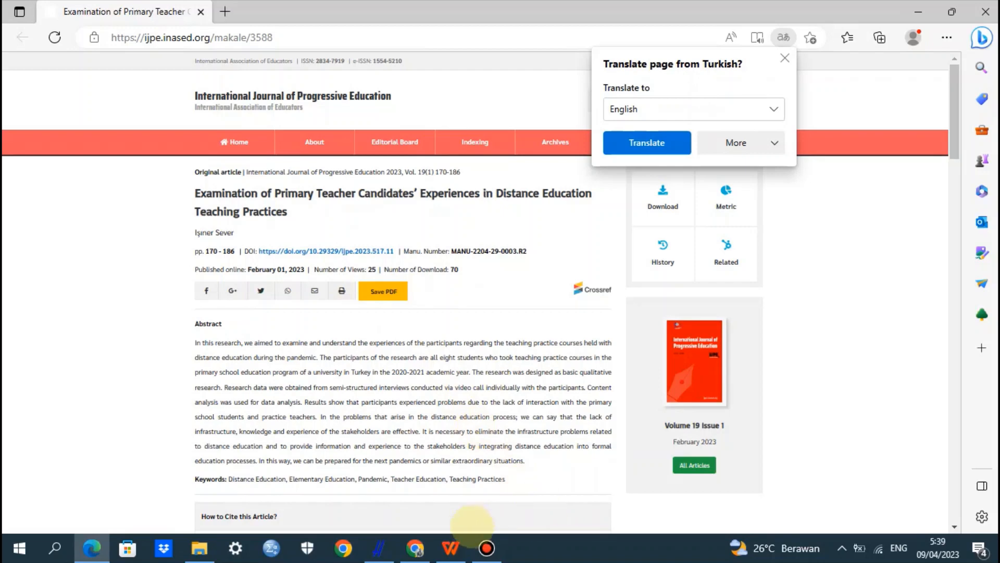
pyautogui.click(378, 548)
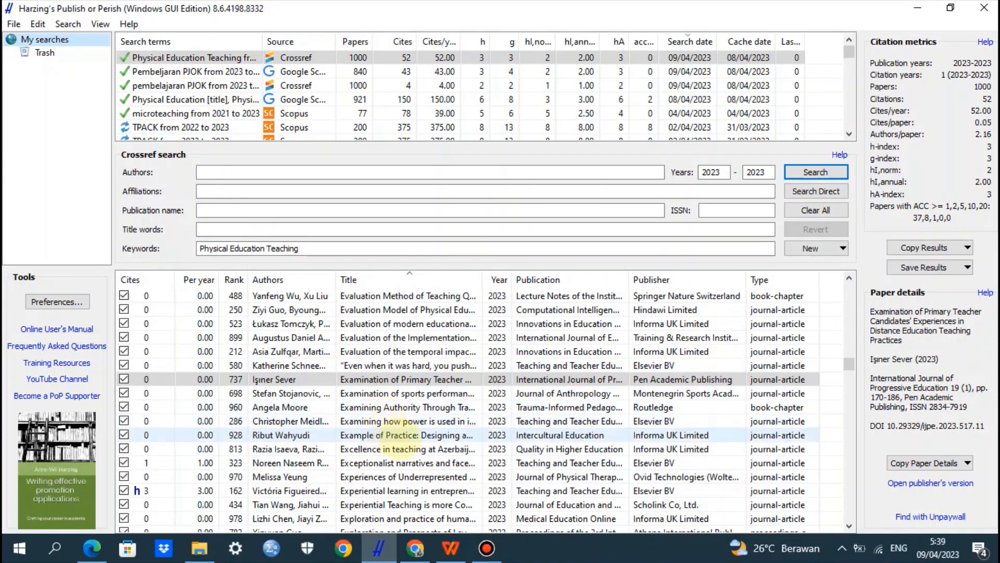
# Open the publisher's version of "Example of Practice: Designing and teaching a course that matters" and review its abstract and access options
pyautogui.click(396, 435)
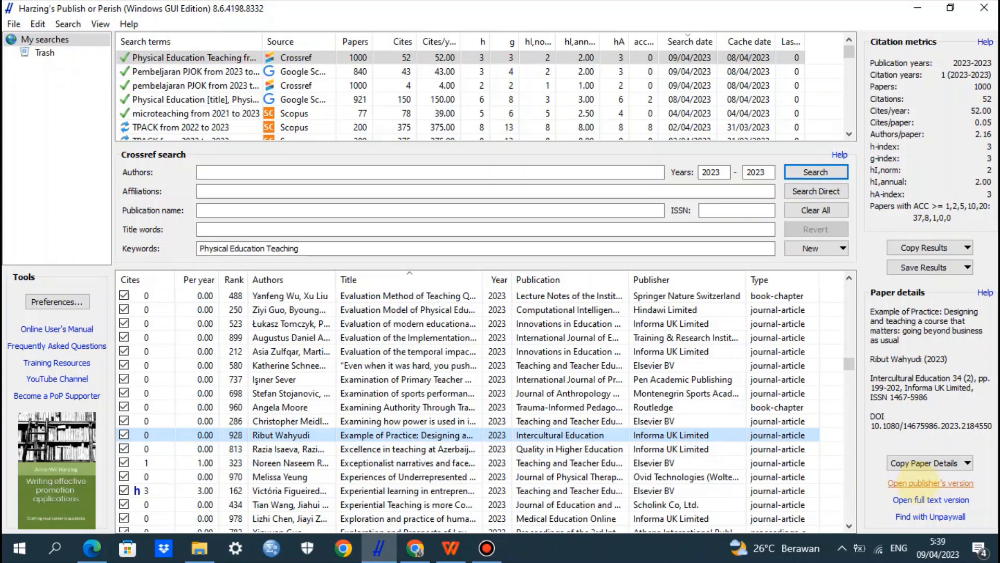
pyautogui.click(931, 483)
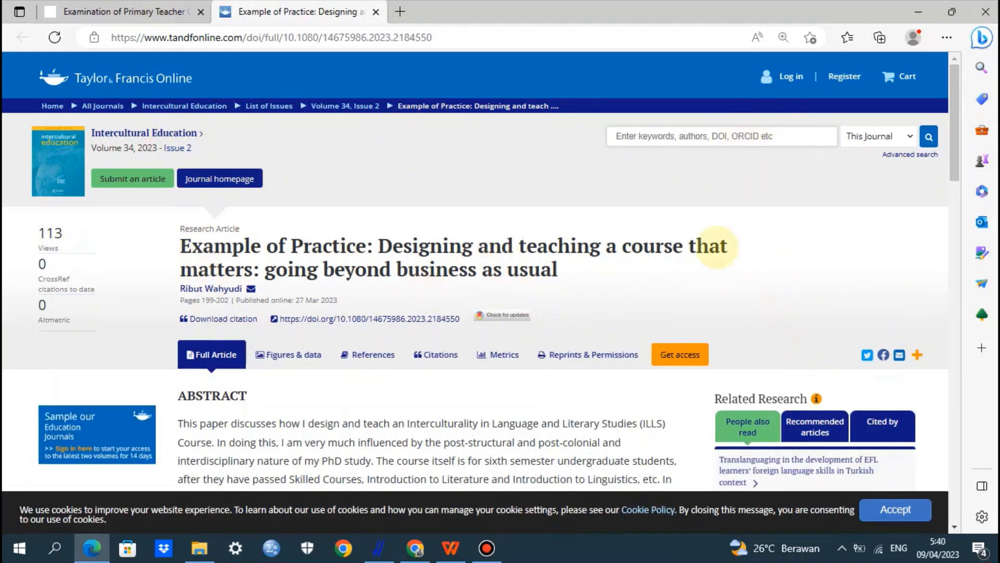
pyautogui.click(672, 354)
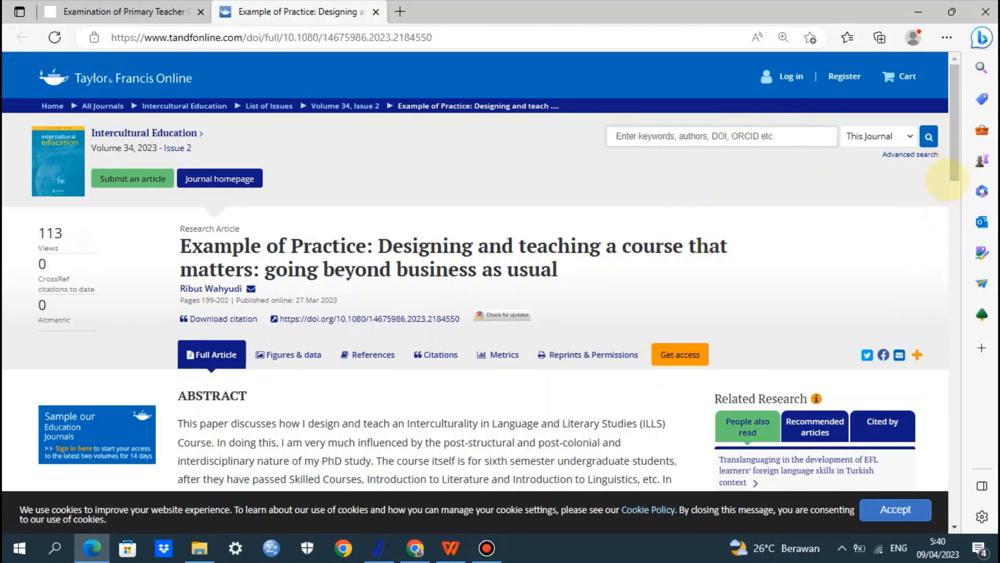
pyautogui.scroll(-2, 945, 198)
pyautogui.moveTo(957, 187); pyautogui.dragTo(964, 225)
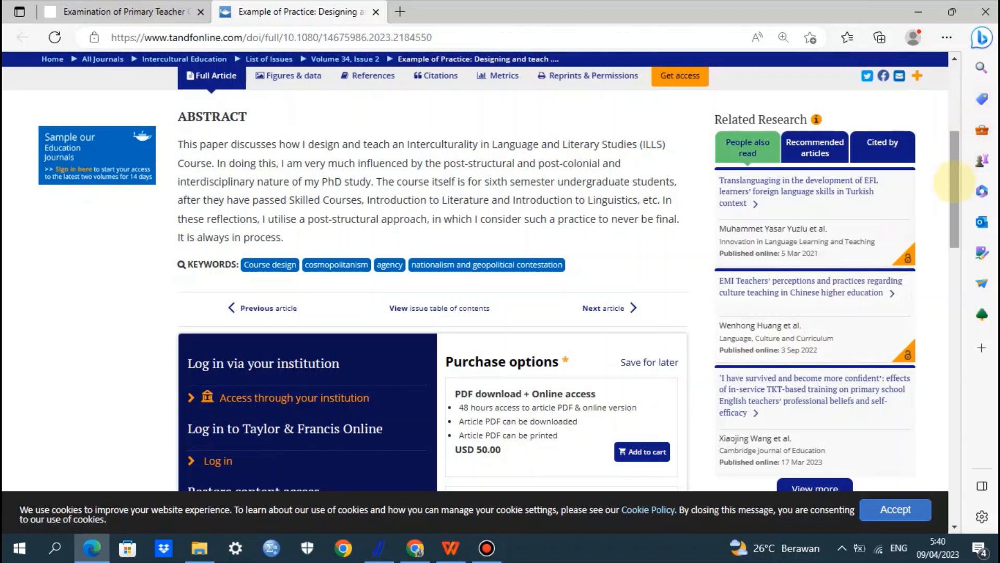
pyautogui.moveTo(954, 180); pyautogui.dragTo(931, 106)
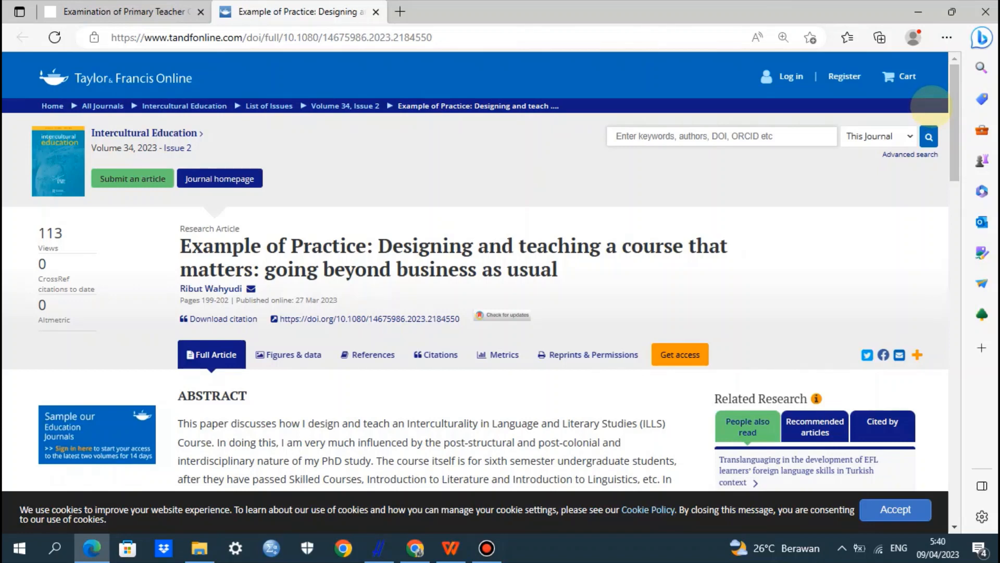
pyautogui.moveTo(955, 130); pyautogui.dragTo(932, 103)
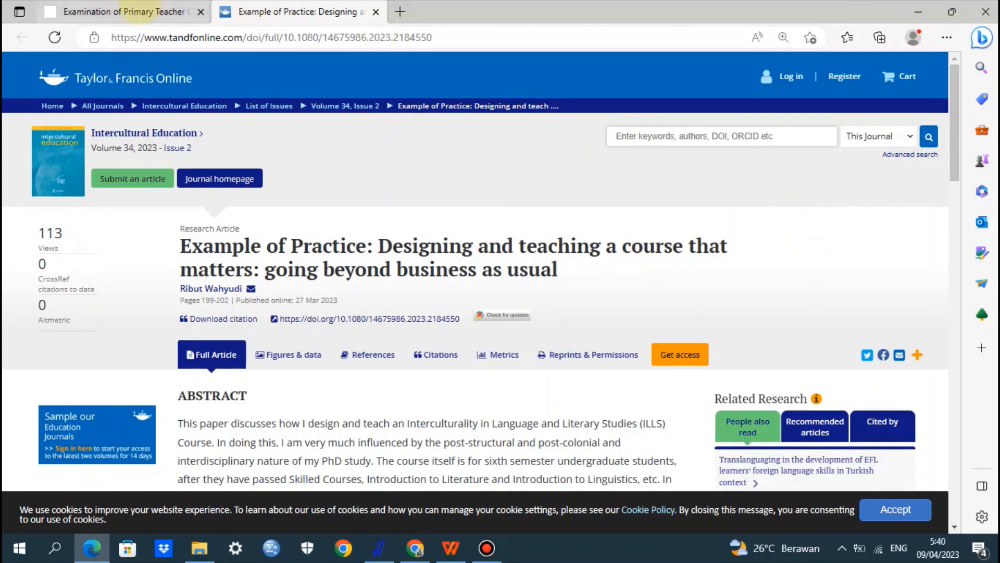
# Compare the two papers' publisher pages with their entries in the Publish or Perish results, reopening the "Example of Practice" article
pyautogui.click(125, 12)
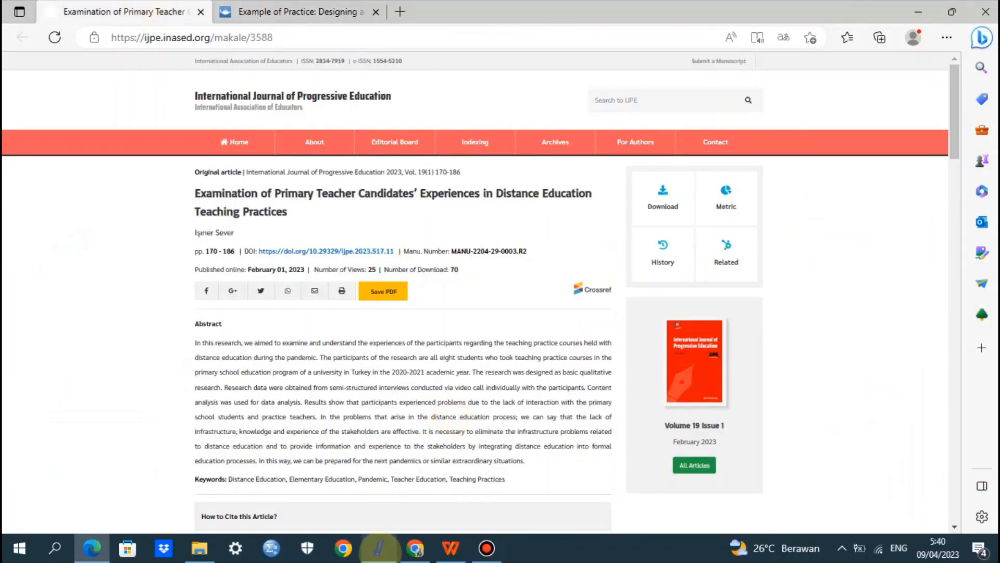
pyautogui.click(379, 548)
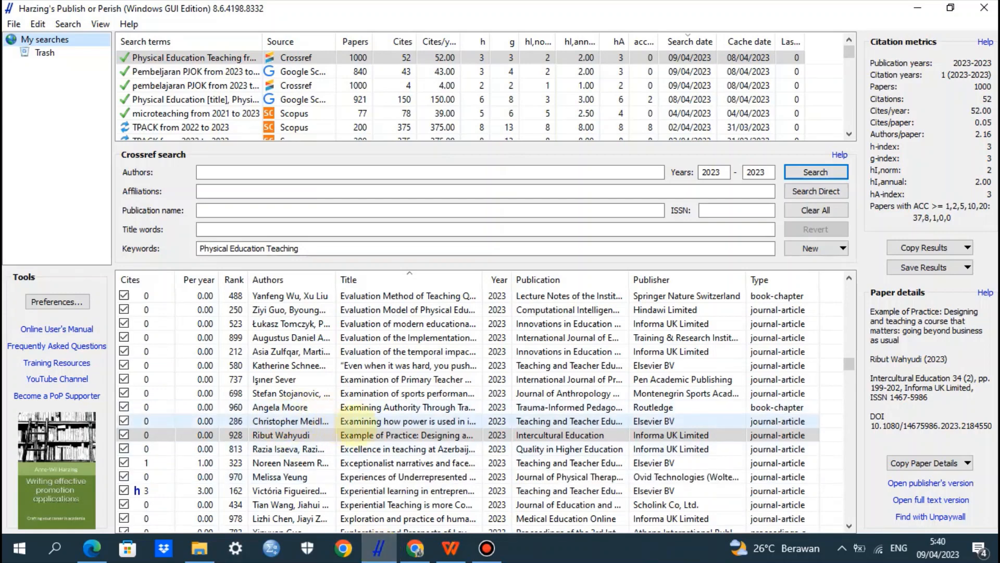
pyautogui.doubleClick(364, 435)
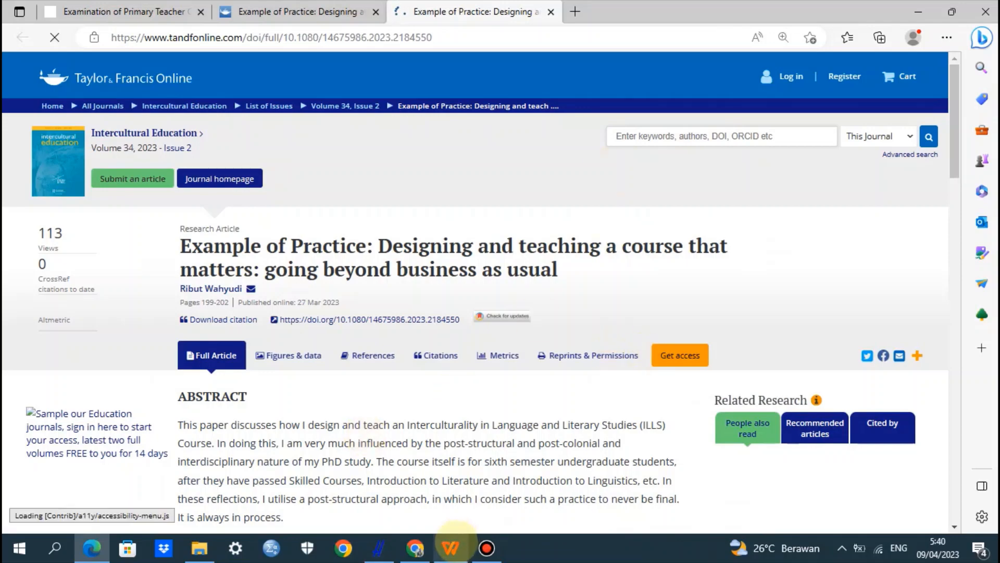
pyautogui.click(379, 548)
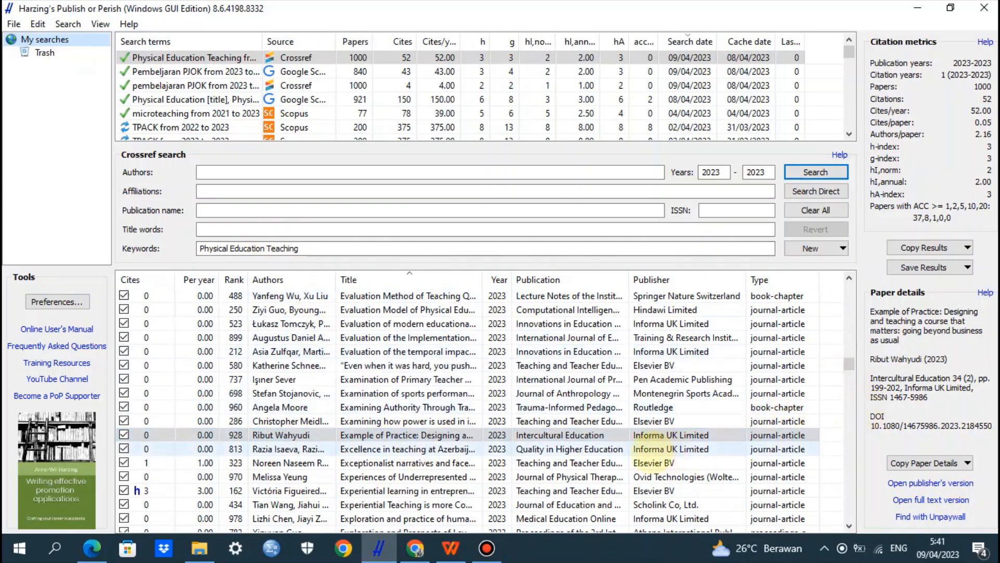
pyautogui.click(655, 435)
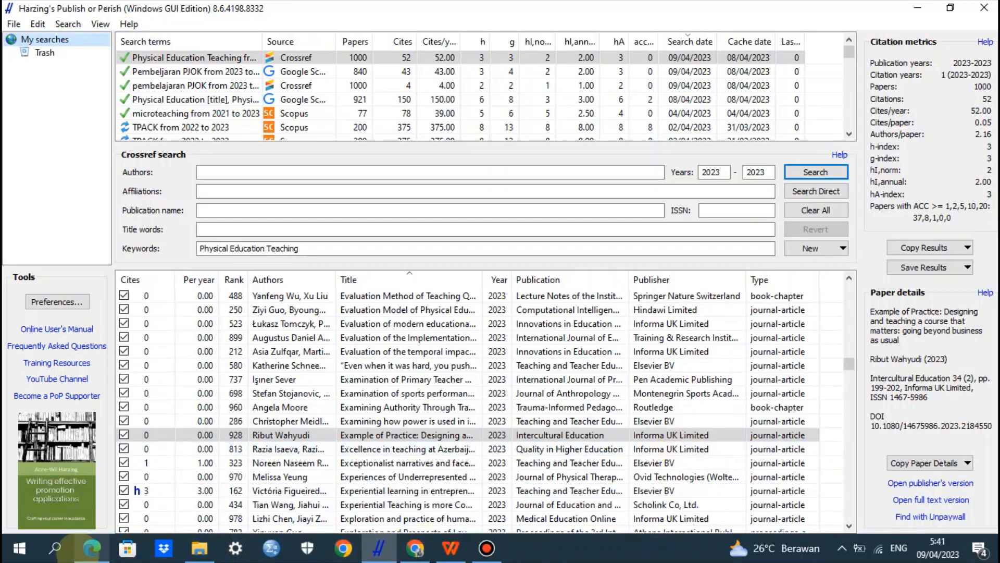
pyautogui.click(89, 547)
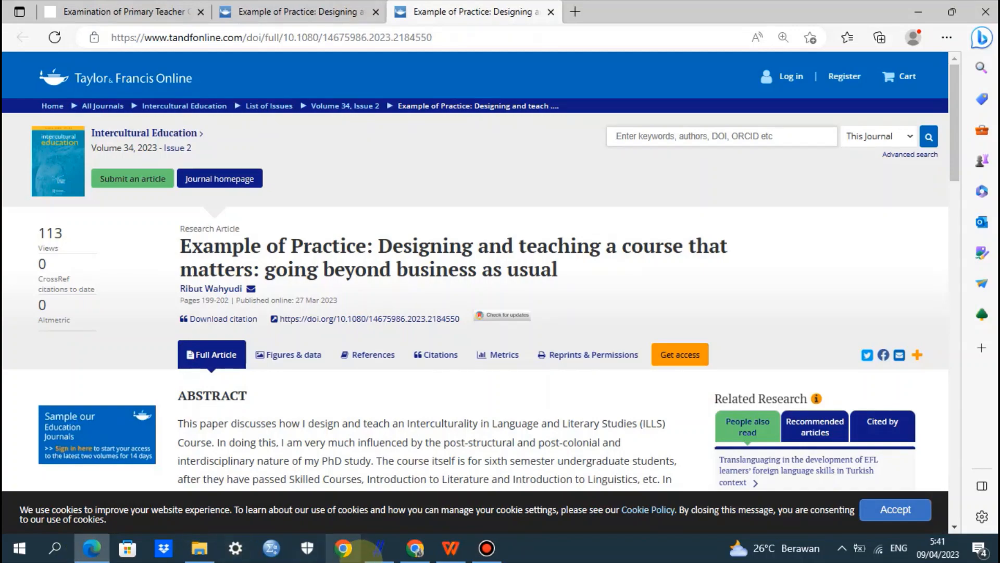
pyautogui.click(378, 547)
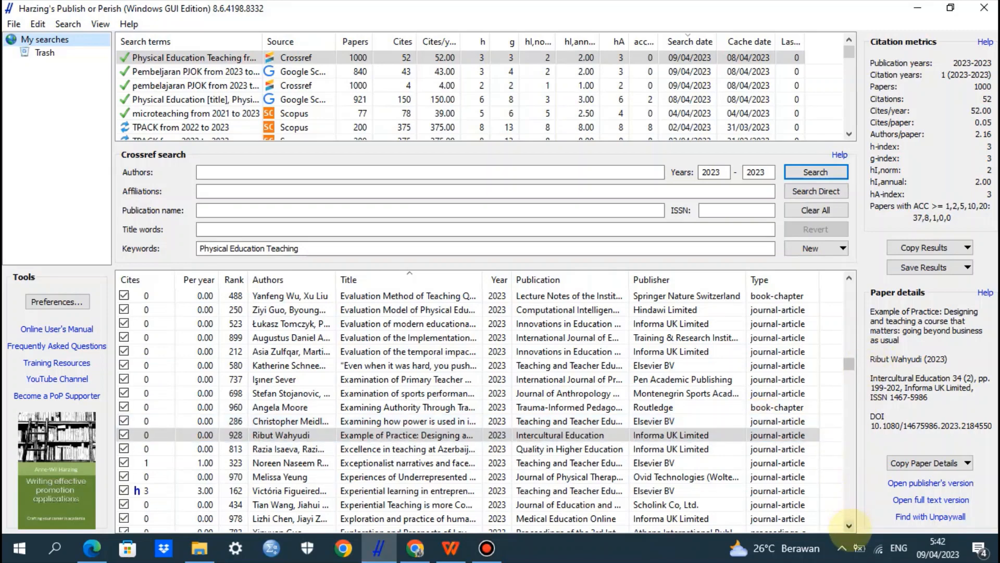
# Browse further down the "Physical Education Teaching" Crossref results list to examine the papers' titles, publications and publishers
pyautogui.click(849, 526)
pyautogui.click(849, 526)
pyautogui.click(849, 525)
pyautogui.click(850, 525)
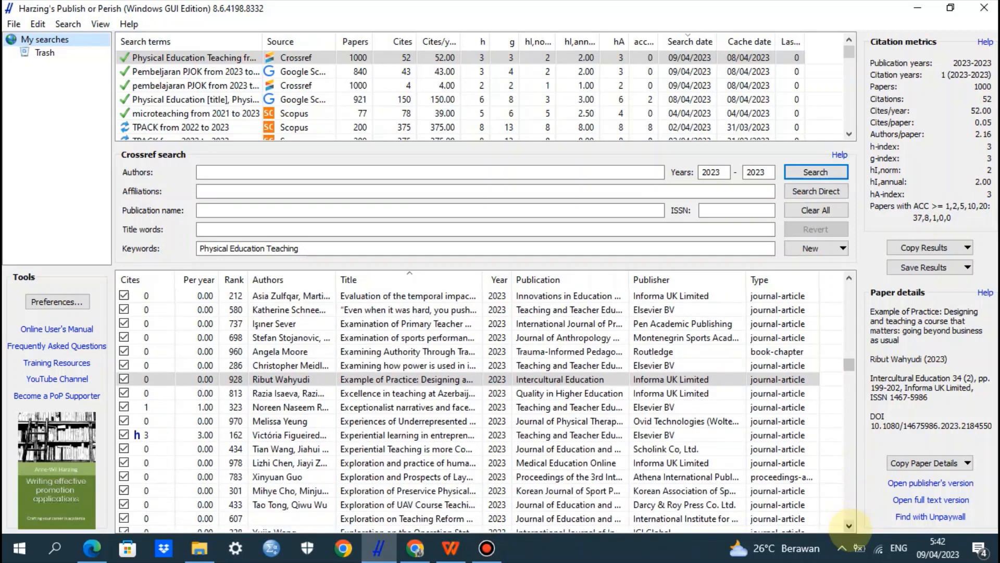
pyautogui.click(849, 526)
pyautogui.click(849, 525)
pyautogui.click(849, 526)
pyautogui.click(849, 525)
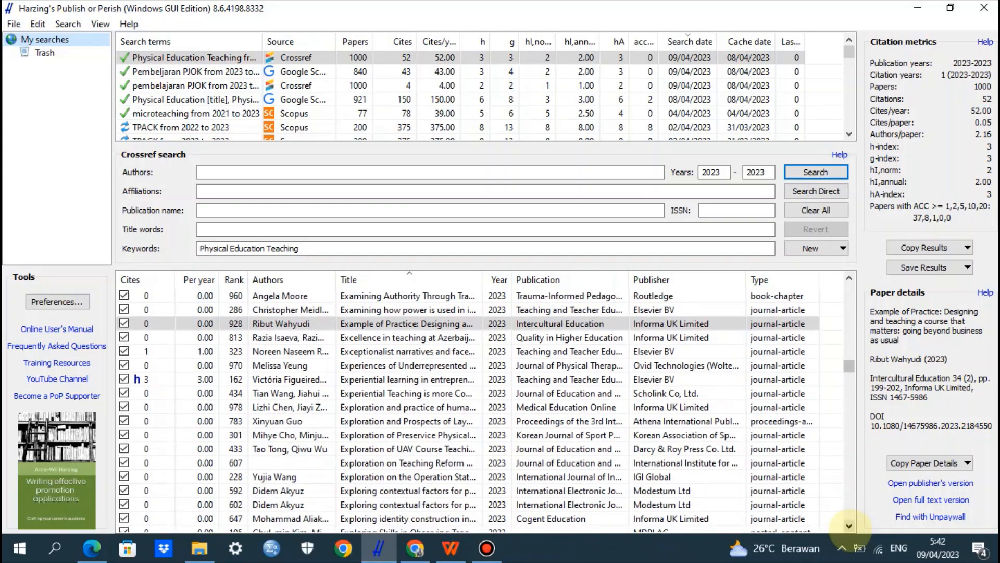
pyautogui.click(849, 526)
pyautogui.click(849, 526)
pyautogui.click(849, 526)
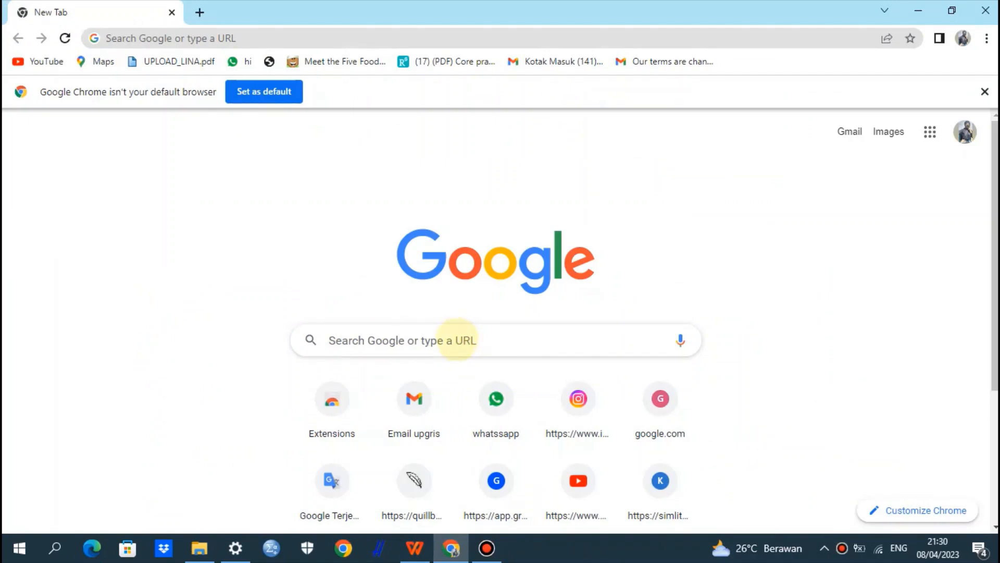
# In Chrome, search Google for "vosviewer download" and download VOSviewer 1.6.19 for Microsoft Windows systems from the VOSviewer website
pyautogui.click(457, 340)
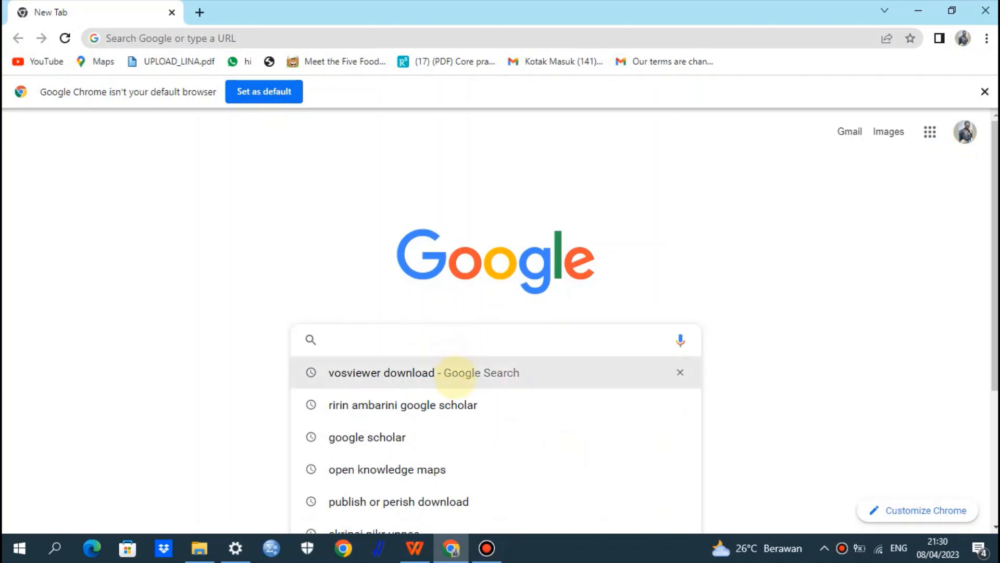
pyautogui.click(426, 372)
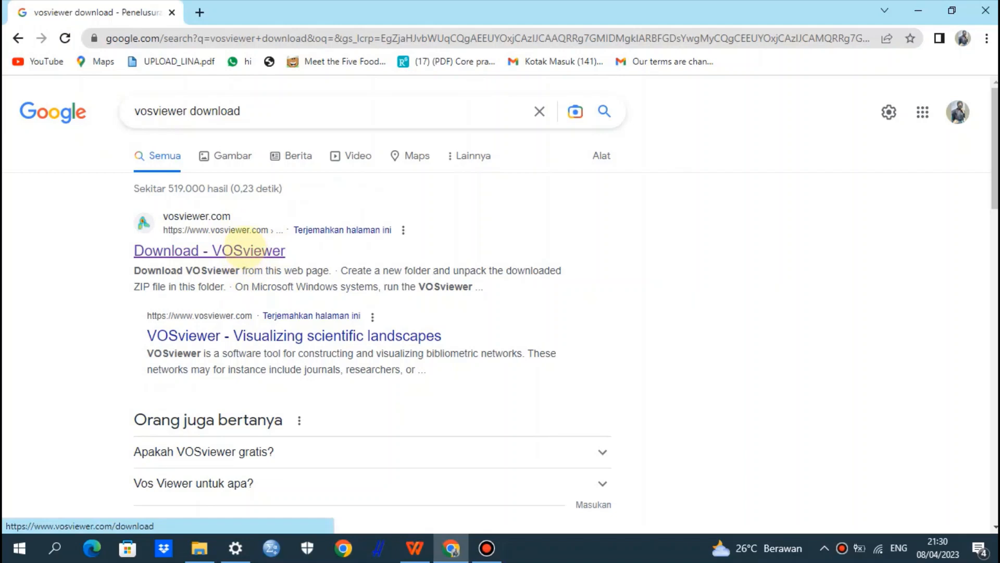
pyautogui.click(243, 249)
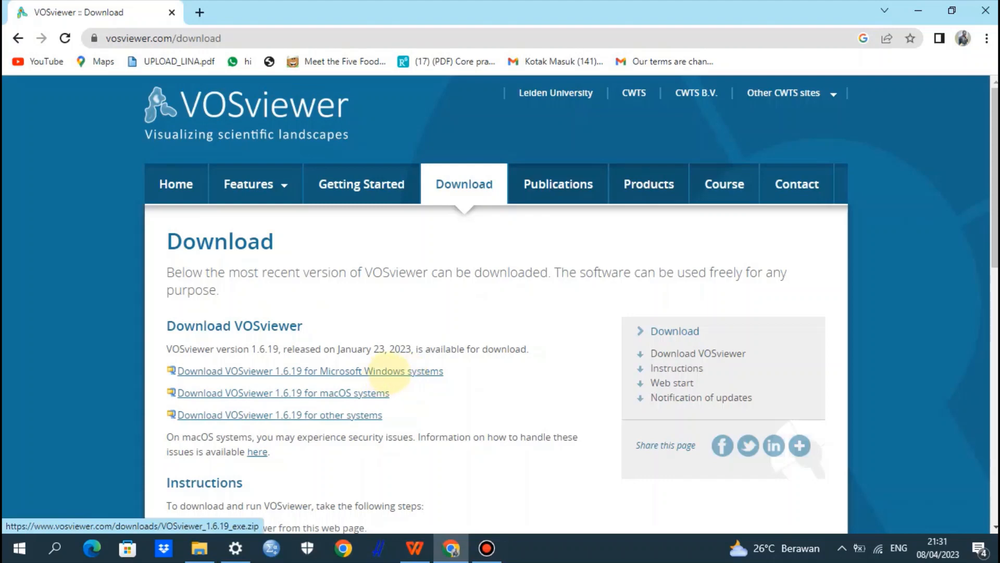
pyautogui.click(390, 371)
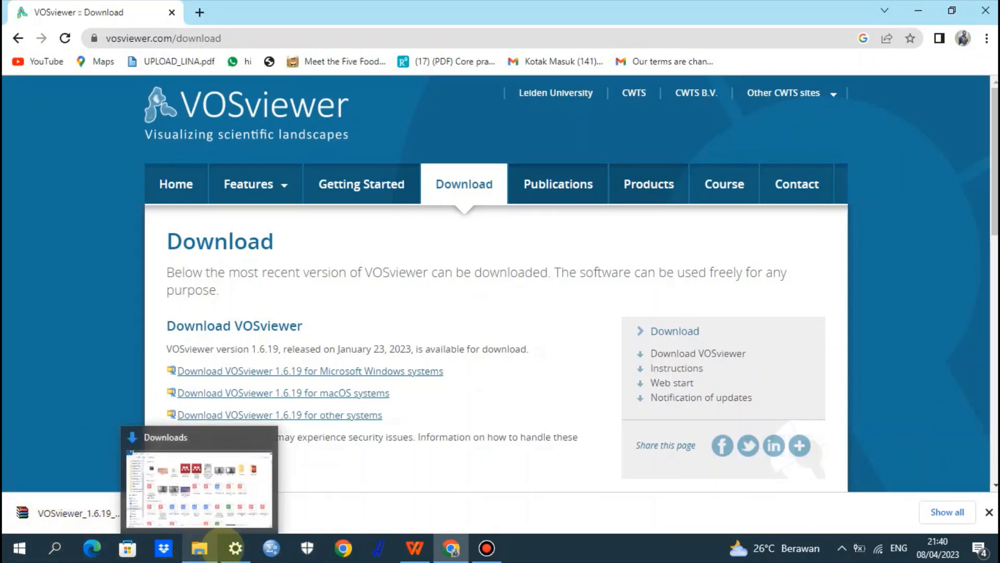
# Open the VOSviewer_1.6.19_exe archive from the Downloads folder, dismiss the WinRAR licence notice, and try to run VOSviewer.exe
pyautogui.click(200, 546)
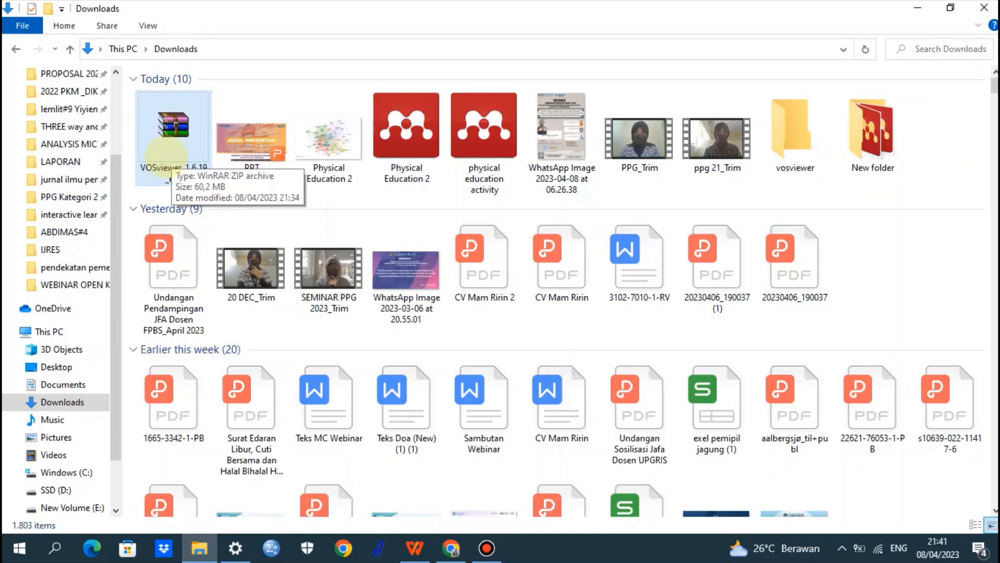
pyautogui.doubleClick(166, 155)
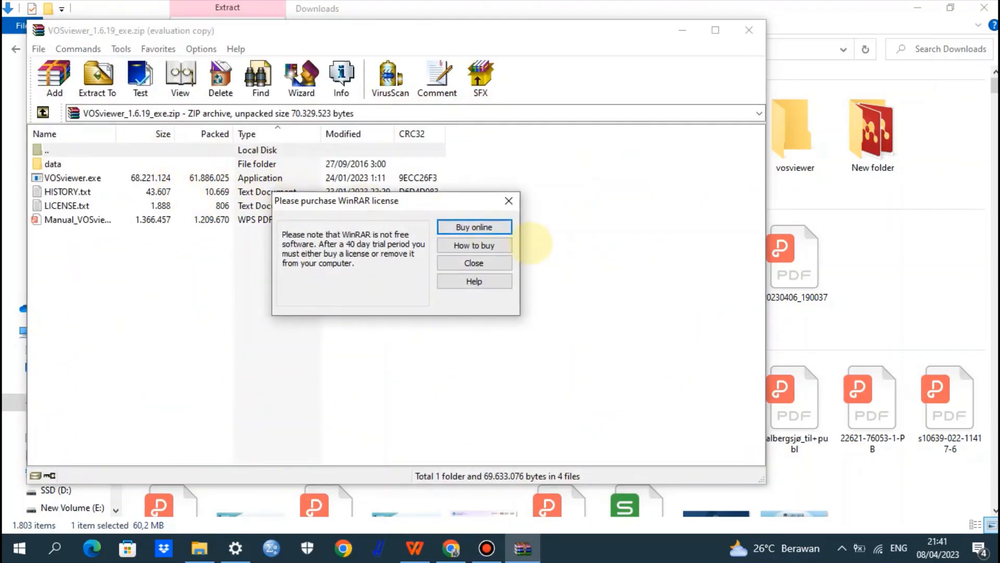
pyautogui.click(509, 201)
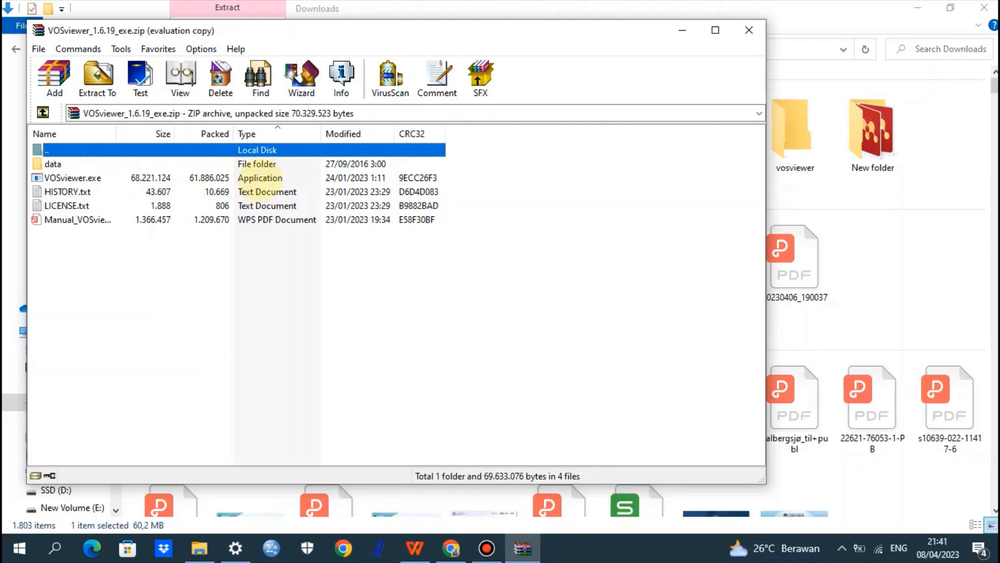
pyautogui.doubleClick(270, 177)
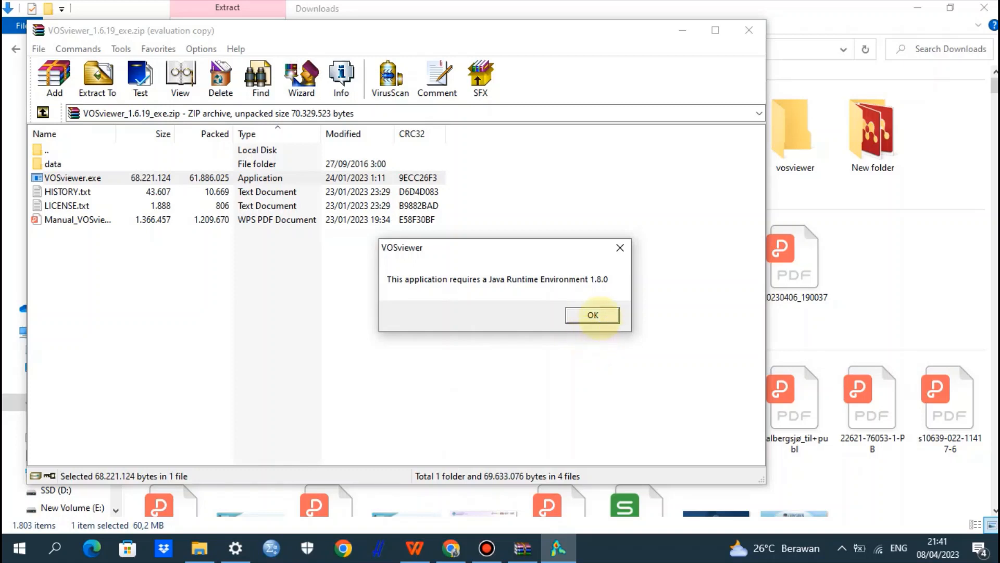
# Accept the Java requirement notice, download Java for Windows from the Java website, and select the jre-8u361-windows-x64 installer in Downloads
pyautogui.click(599, 316)
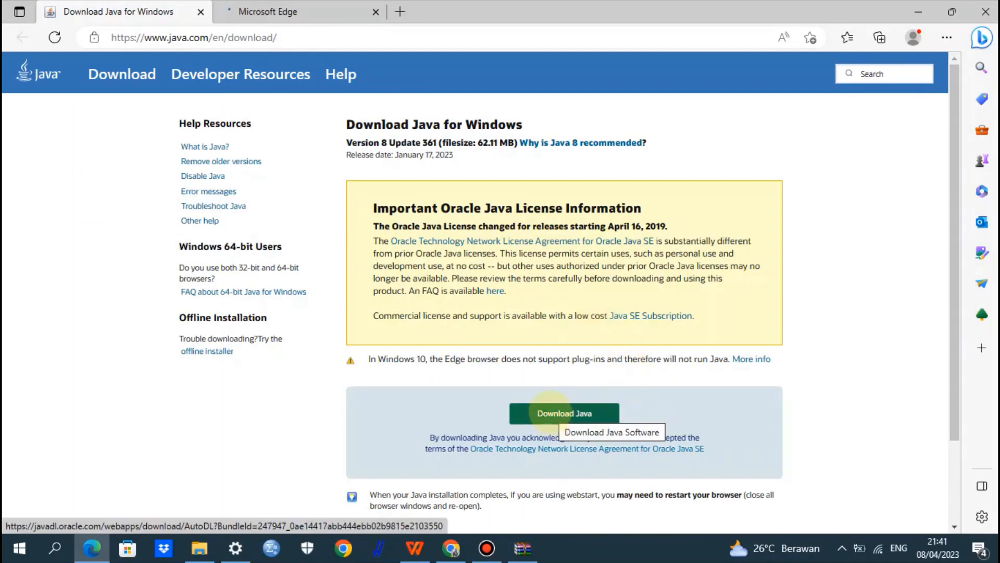
pyautogui.click(547, 409)
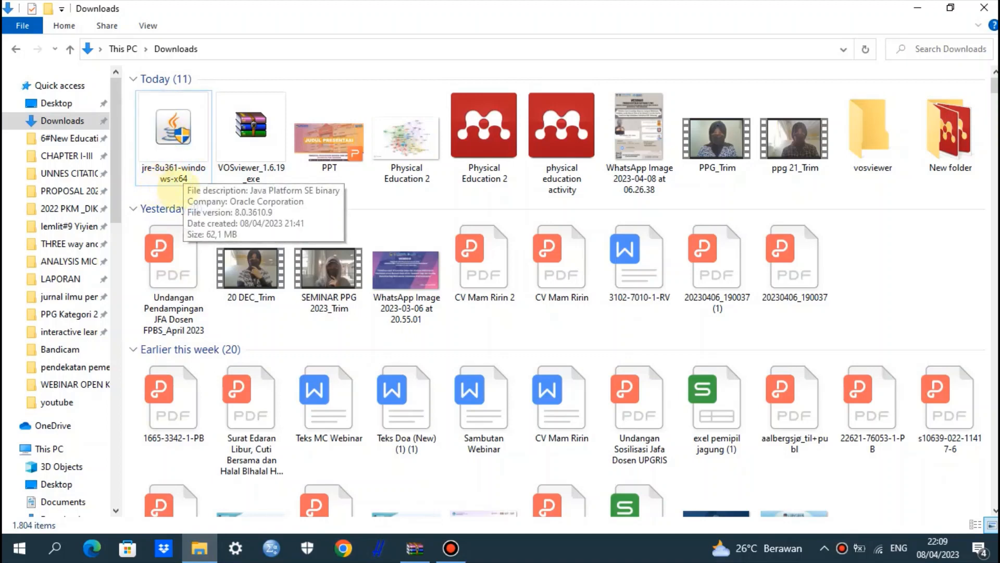
pyautogui.click(164, 174)
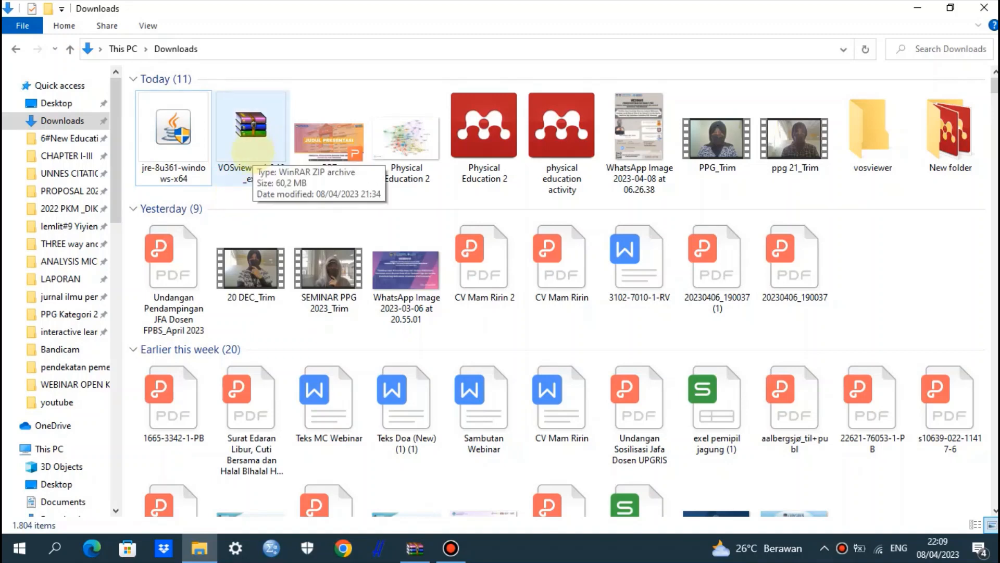
# Open the VOSviewer_1.6.19_exe archive, dismiss the WinRAR notice, and extract VOSviewer.exe to the VOSviewer_1.6.19_exe folder in Downloads
pyautogui.doubleClick(252, 151)
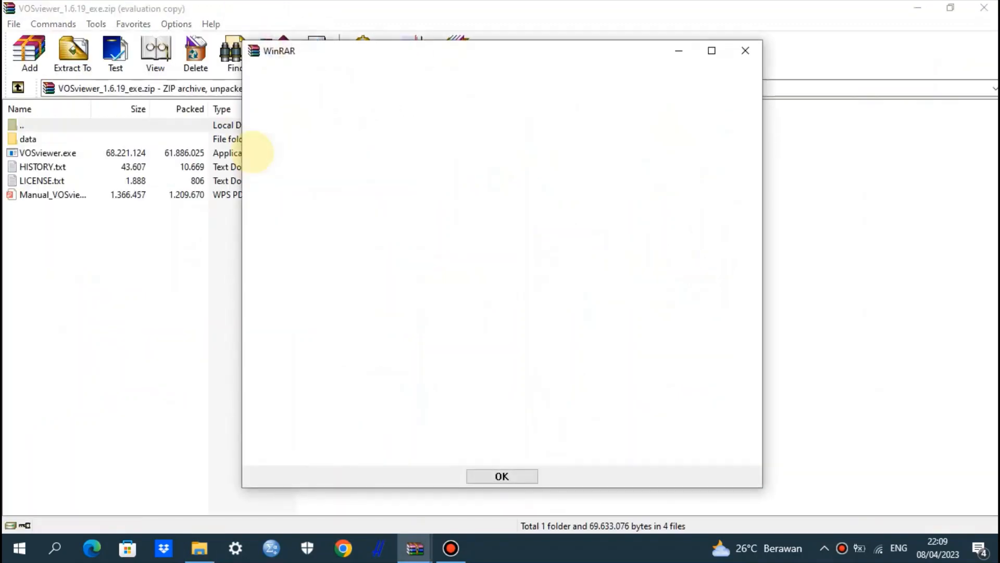
pyautogui.click(745, 50)
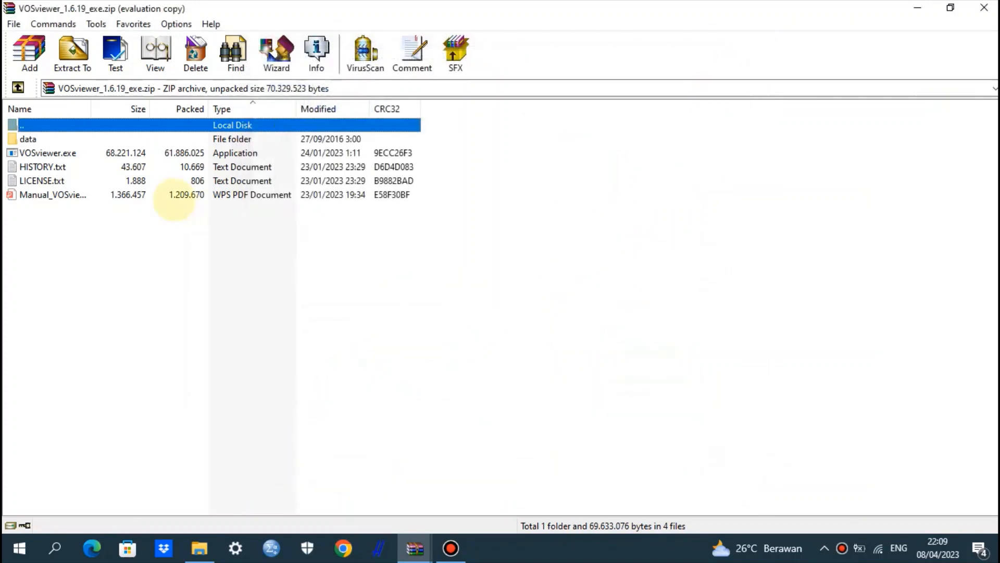
pyautogui.click(93, 154)
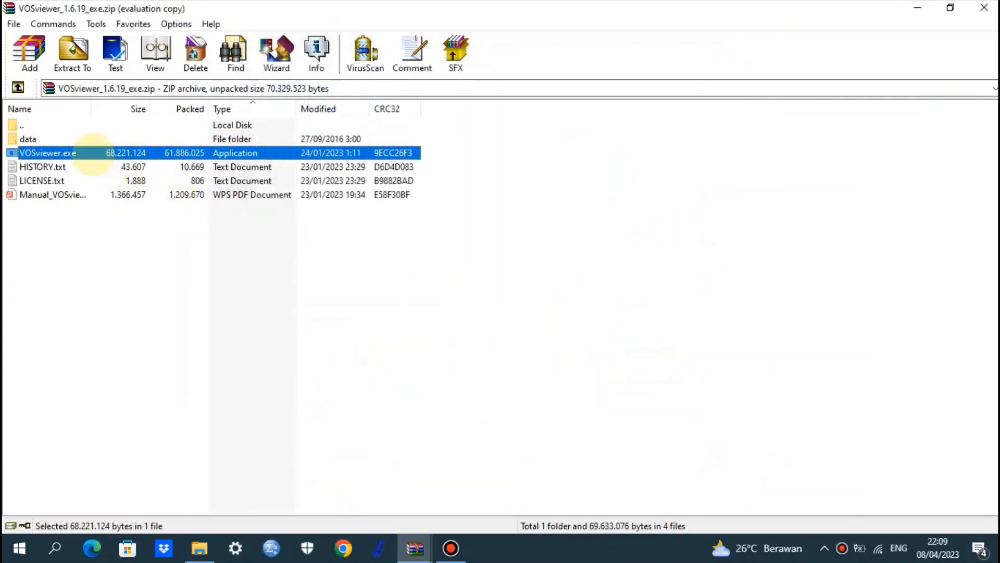
pyautogui.rightClick(93, 154)
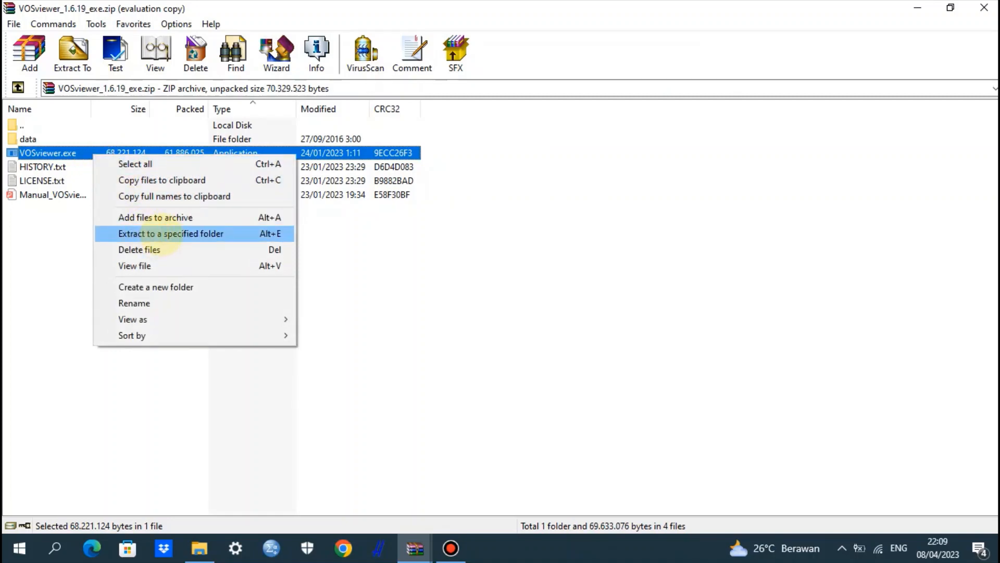
pyautogui.click(161, 235)
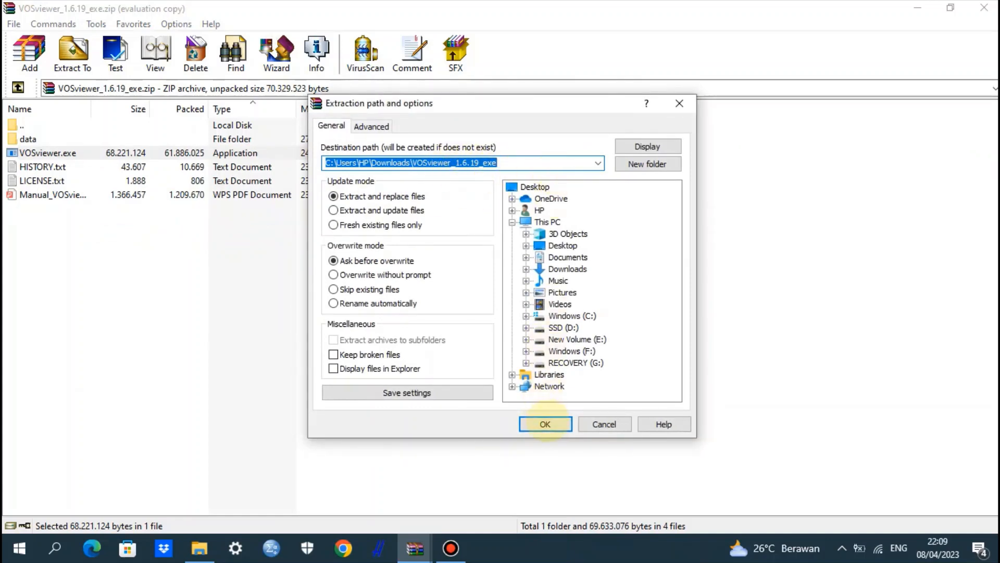
pyautogui.click(545, 423)
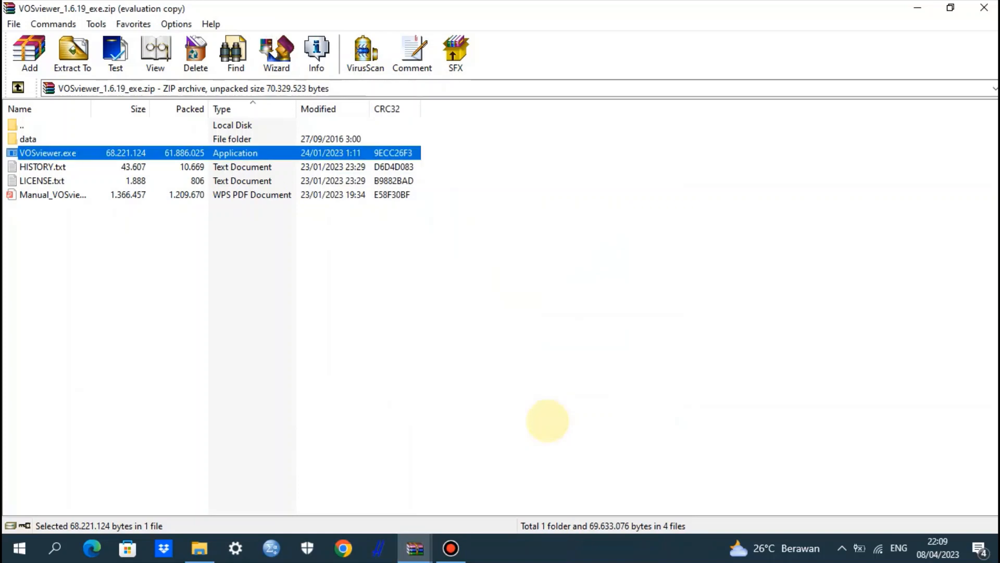
# Open the extracted VOSviewer_1.6.19_exe folder in Downloads and create a desktop shortcut for the VOSviewer application
pyautogui.click(199, 548)
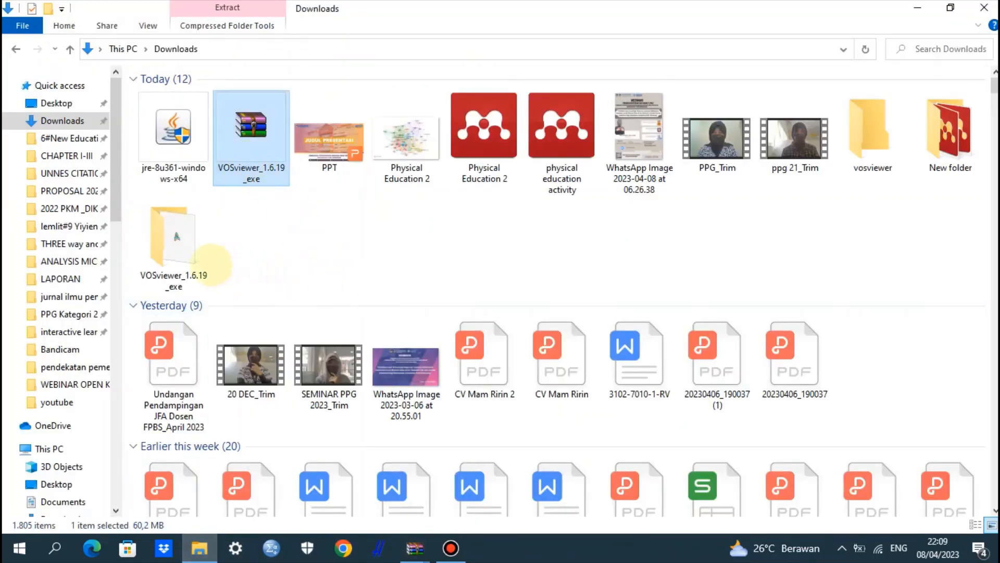
pyautogui.doubleClick(178, 250)
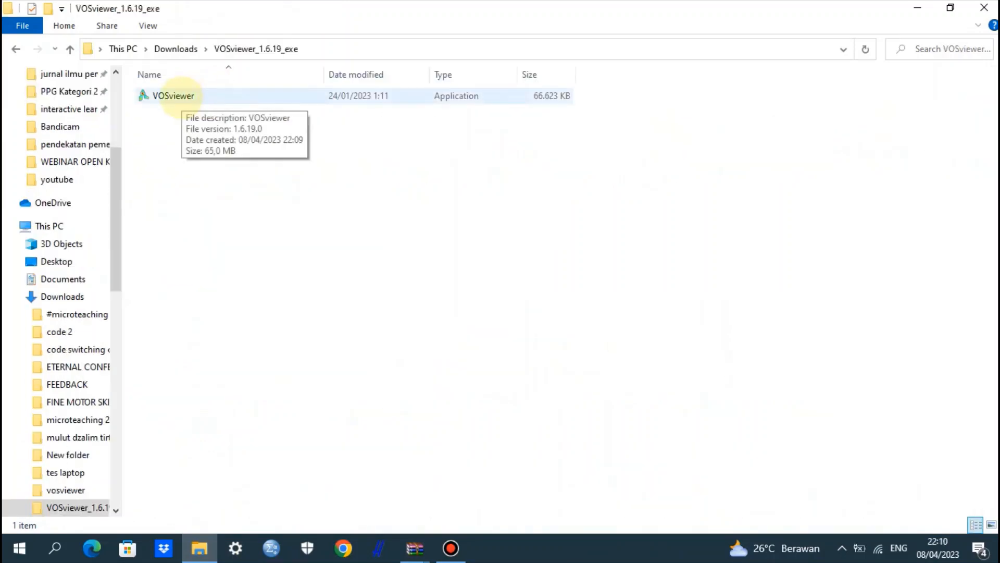
pyautogui.click(180, 96)
pyautogui.rightClick(181, 97)
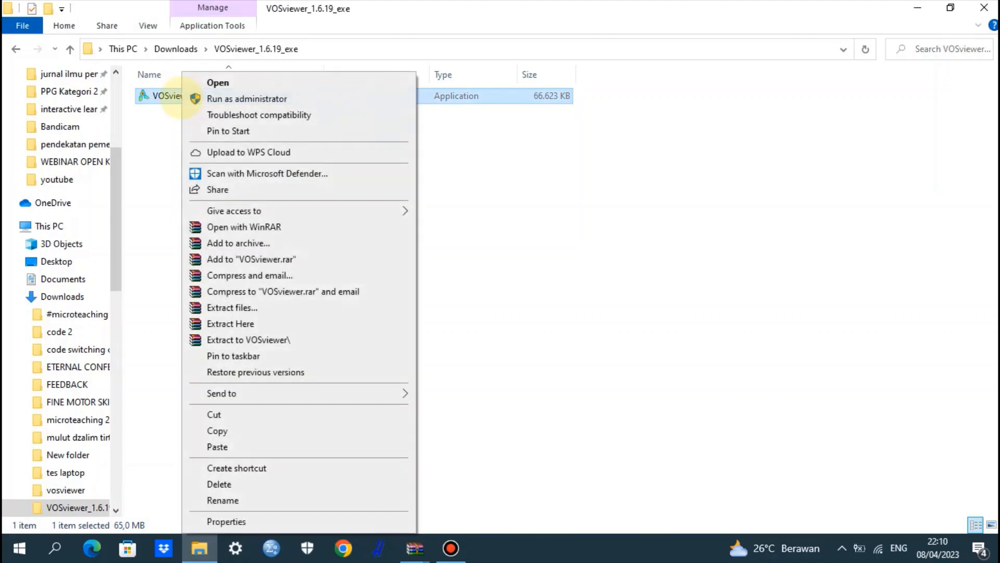
pyautogui.moveTo(323, 391)
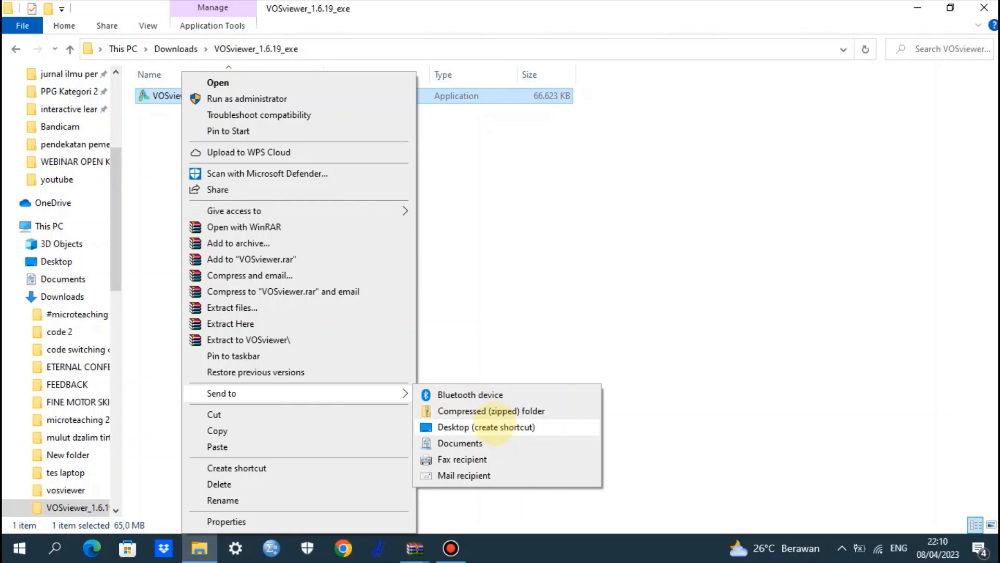
pyautogui.click(490, 427)
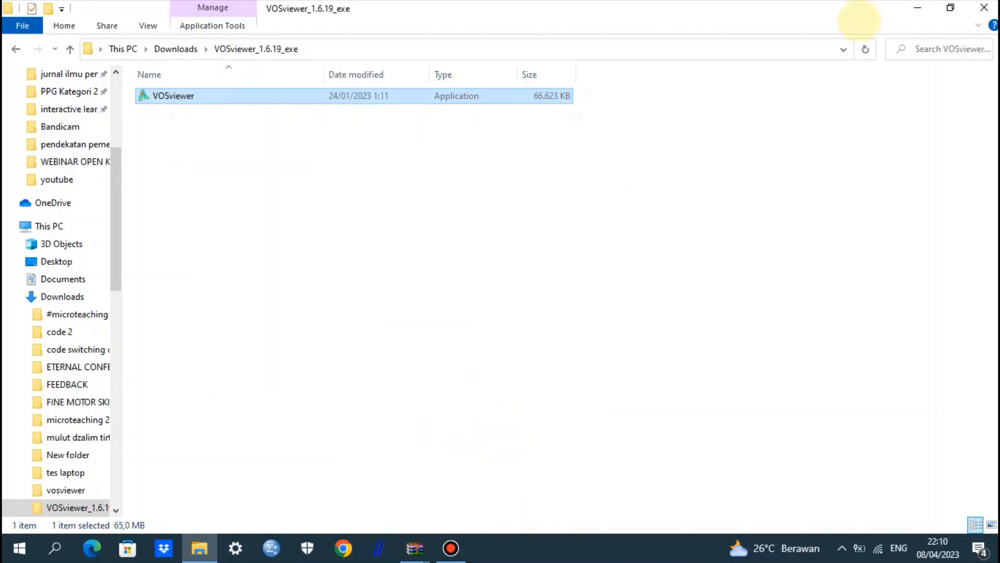
# Minimize the open windows, launch VOSviewer from its desktop shortcut, and view the Overlay and Density Visualization views
pyautogui.click(917, 8)
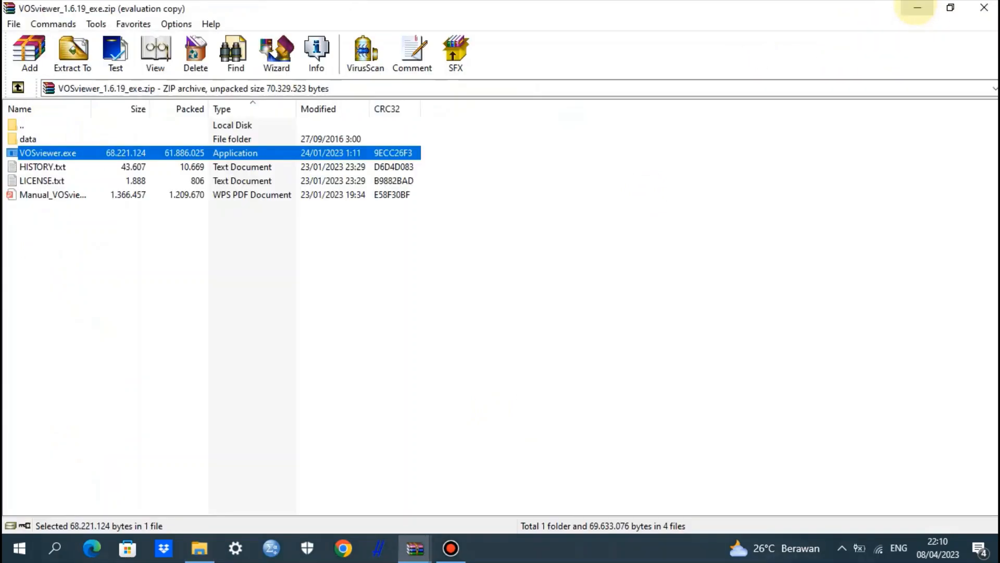
pyautogui.click(917, 8)
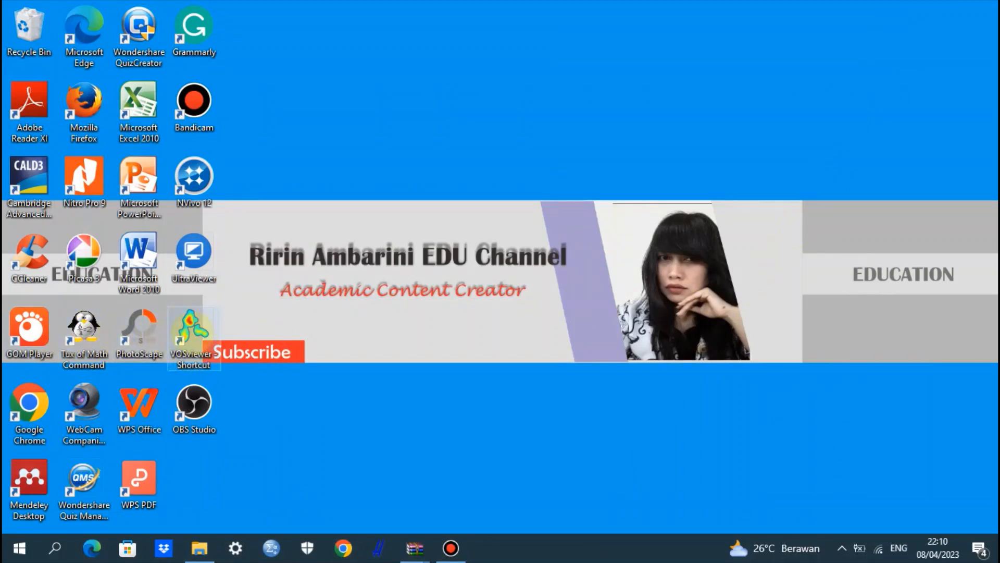
pyautogui.click(193, 328)
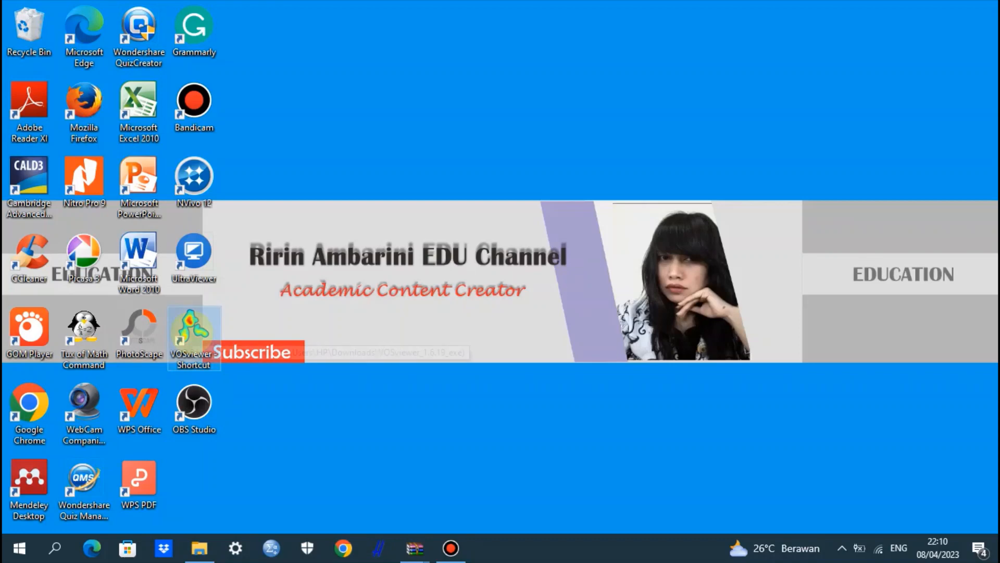
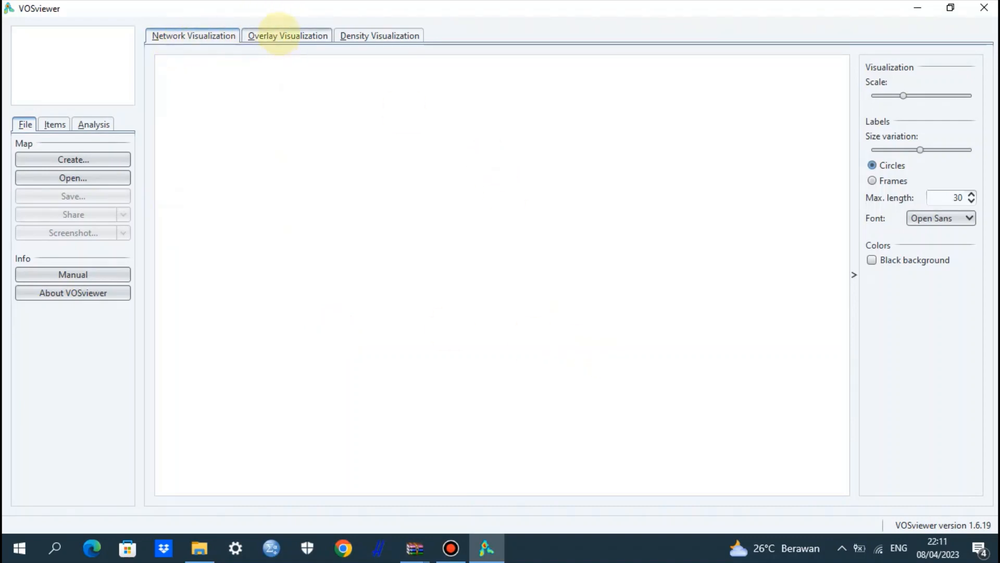
pyautogui.click(282, 35)
pyautogui.click(391, 41)
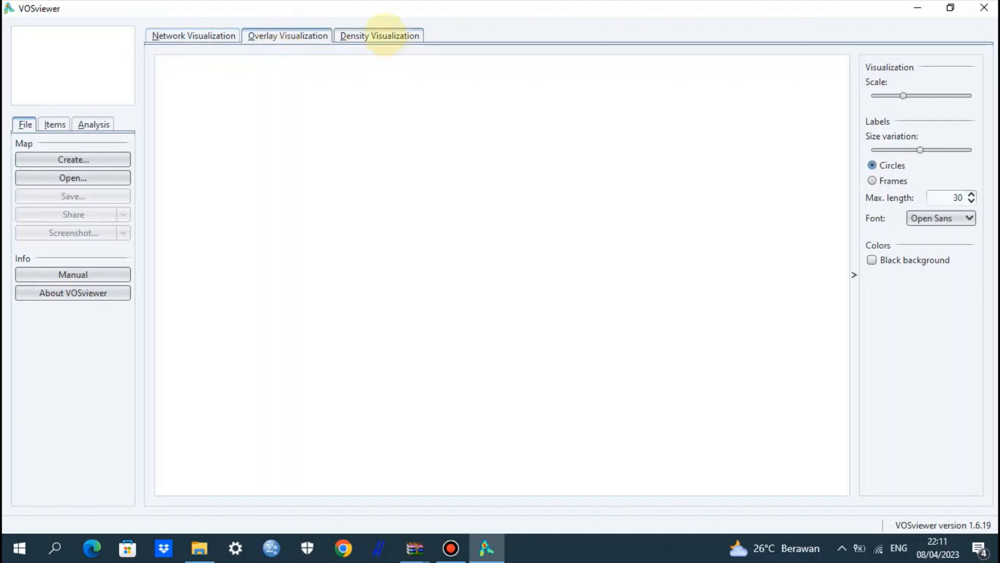
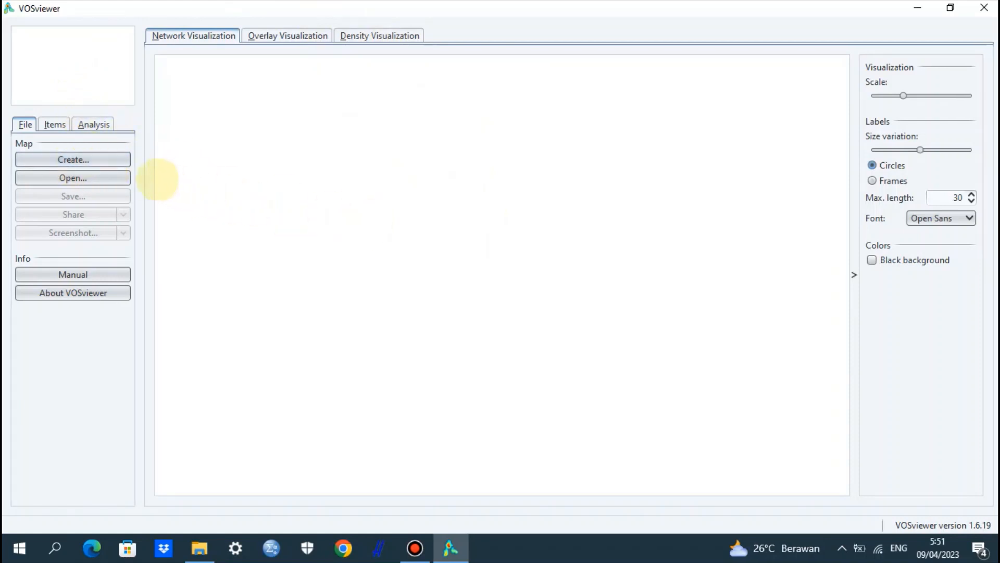
# Start creating a map based on text data, with the data read from reference manager files
pyautogui.click(95, 158)
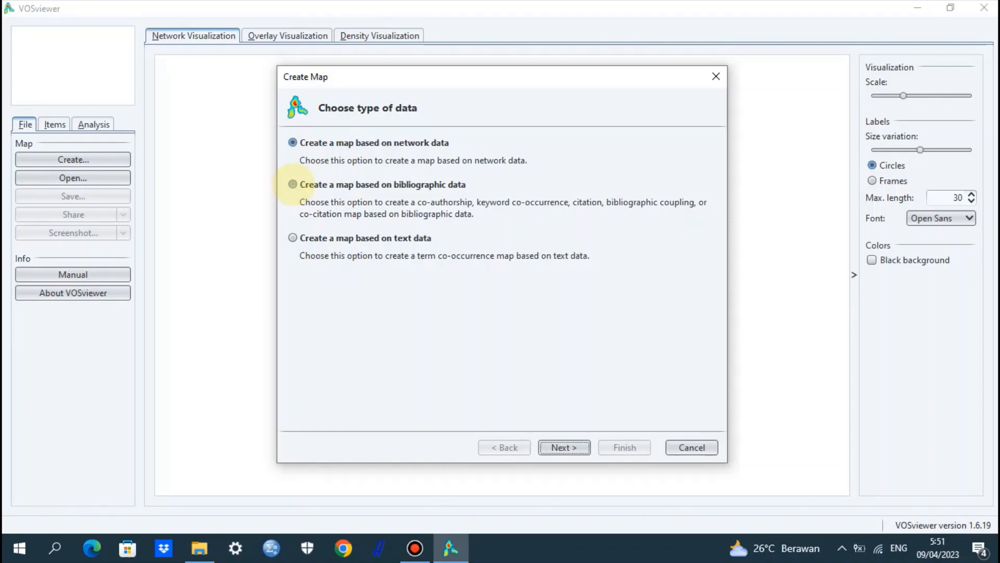
pyautogui.click(292, 185)
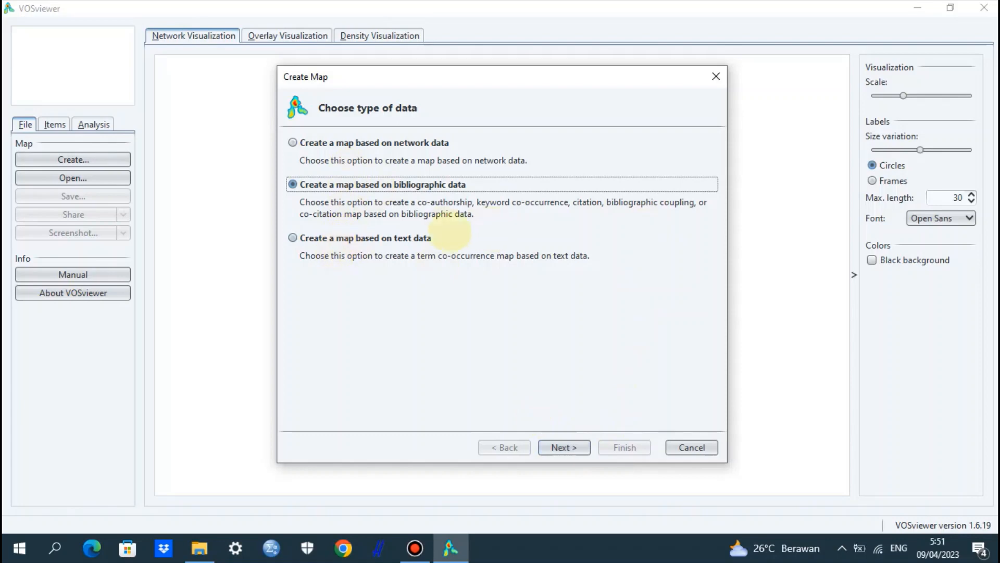
pyautogui.click(293, 237)
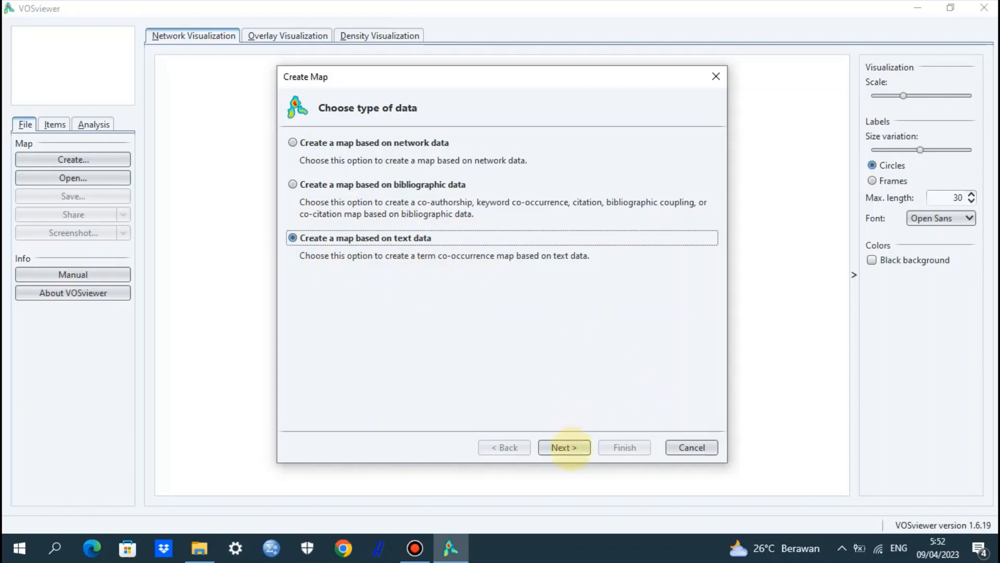
pyautogui.click(564, 448)
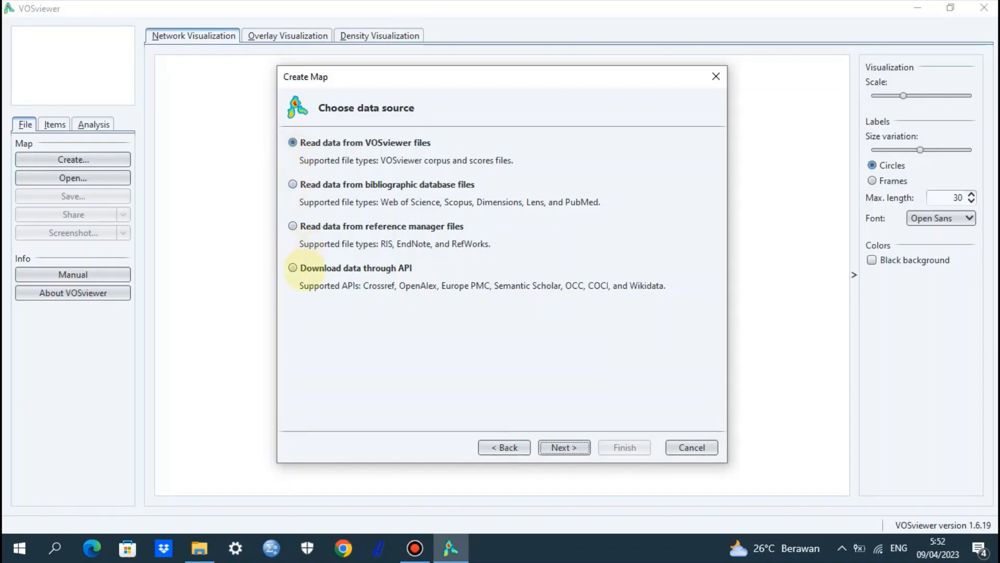
pyautogui.click(293, 225)
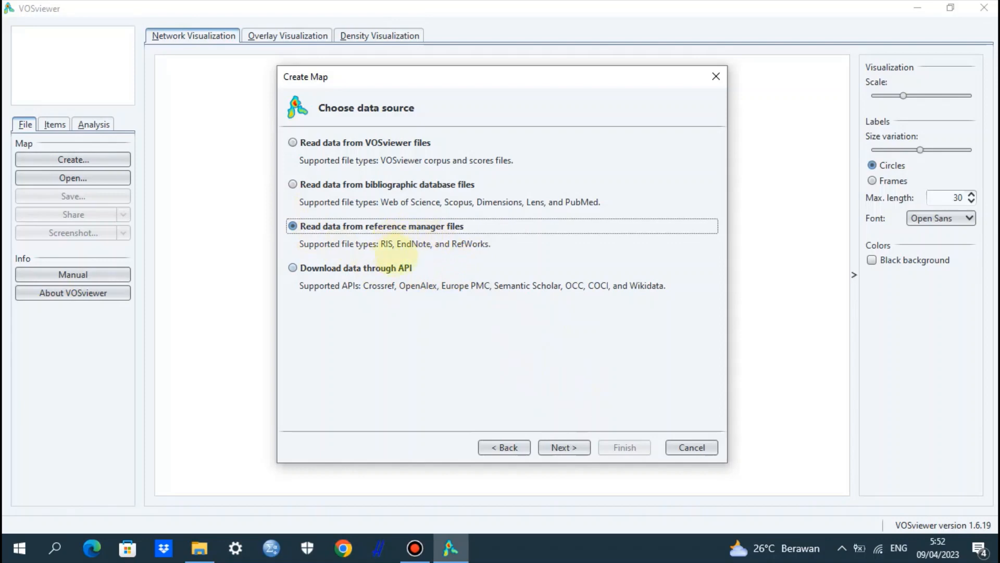
pyautogui.click(563, 446)
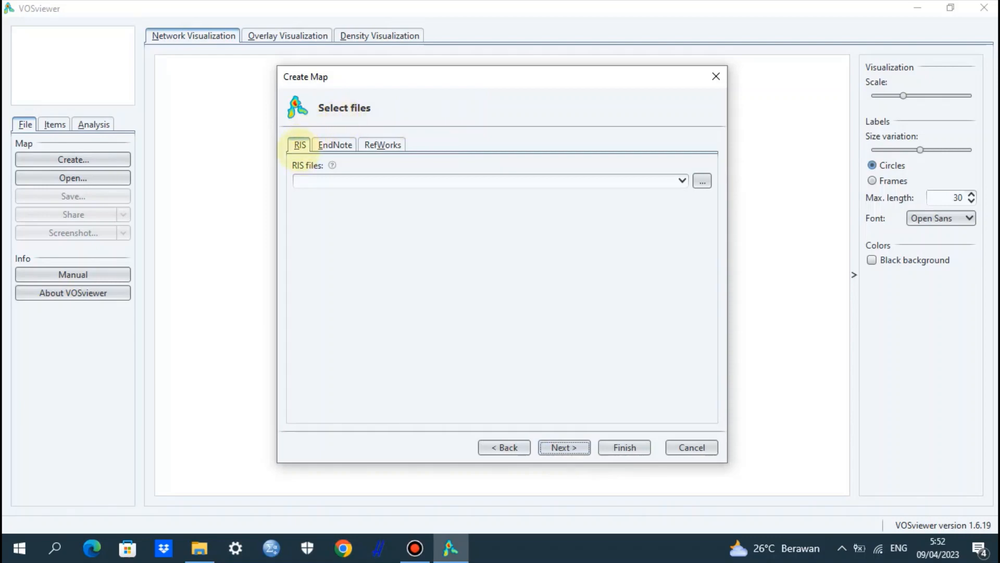
# Select Pembelajaran PJOK_Crossref.ris from the "vosviewer harshing" folder in Downloads as the map's RIS file
pyautogui.click(299, 142)
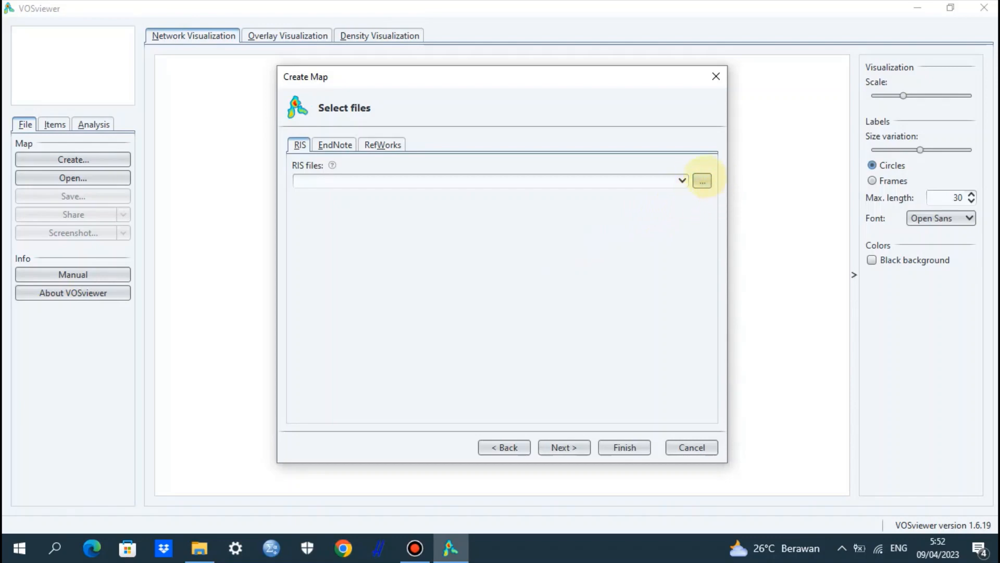
pyautogui.click(702, 181)
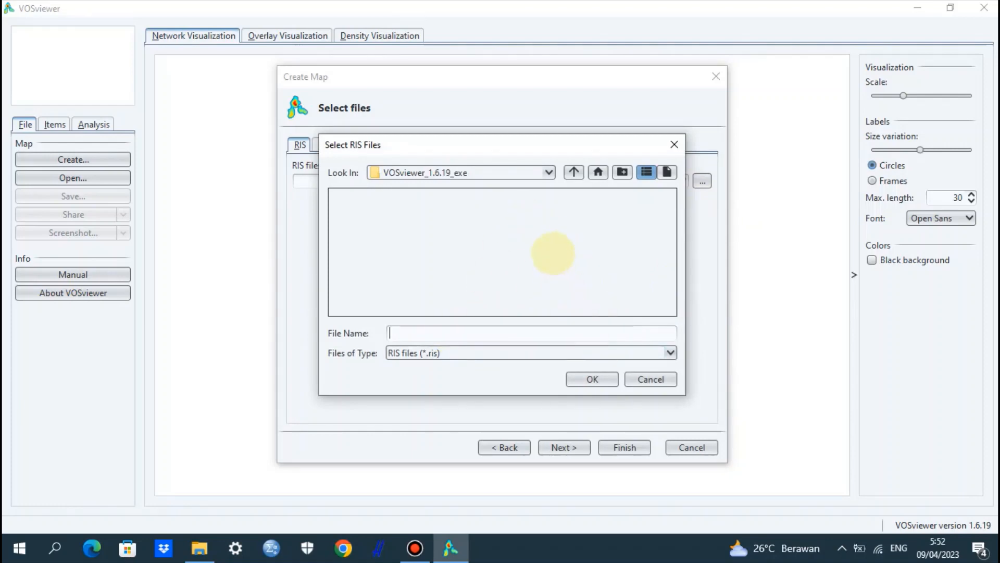
pyautogui.click(544, 171)
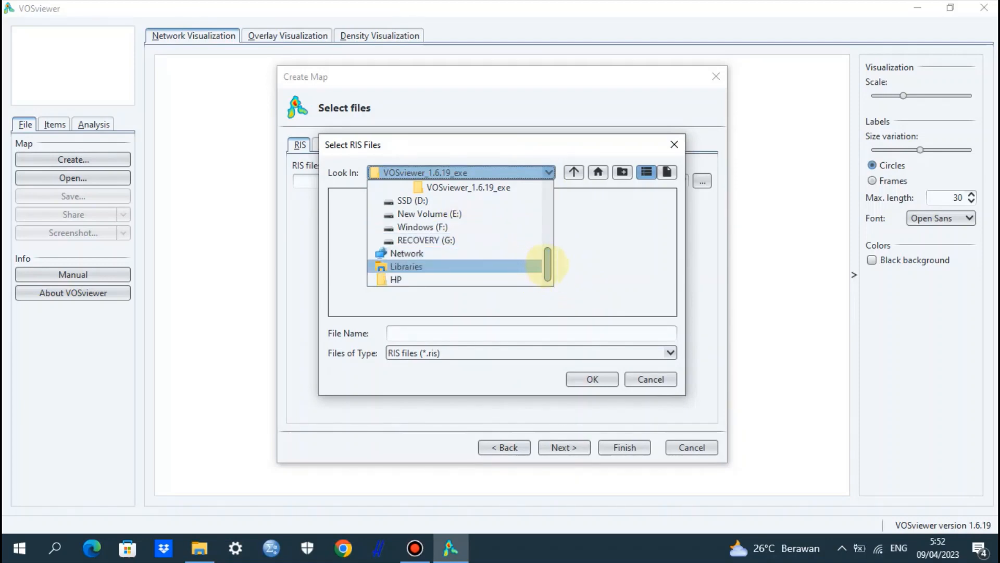
pyautogui.moveTo(547, 263); pyautogui.dragTo(548, 243)
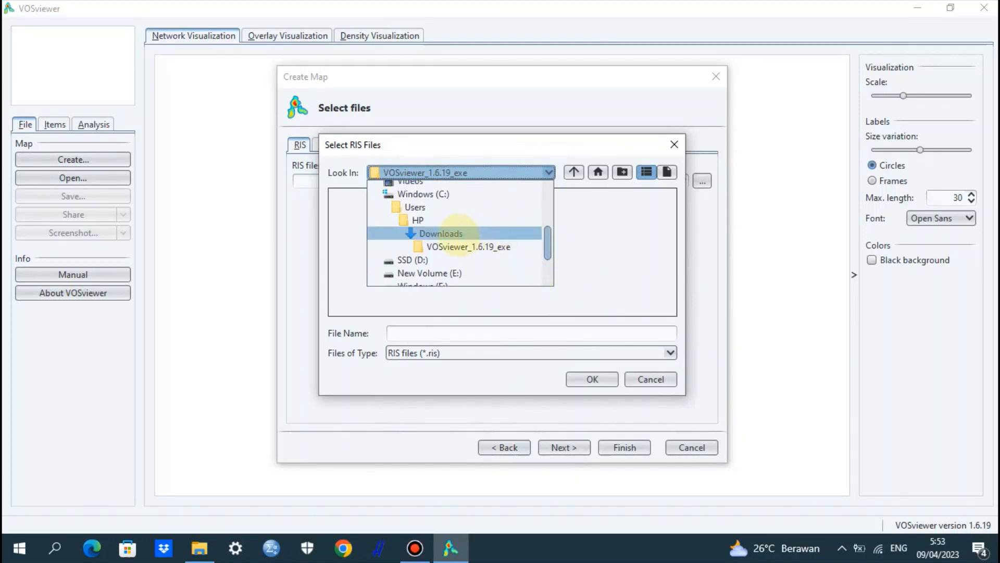
pyautogui.click(458, 233)
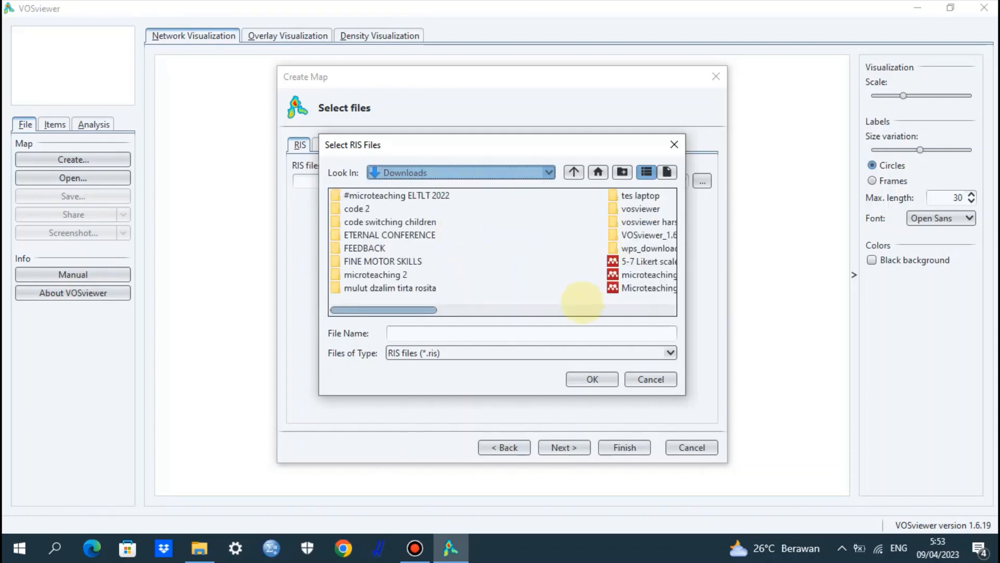
pyautogui.moveTo(392, 310); pyautogui.dragTo(449, 311)
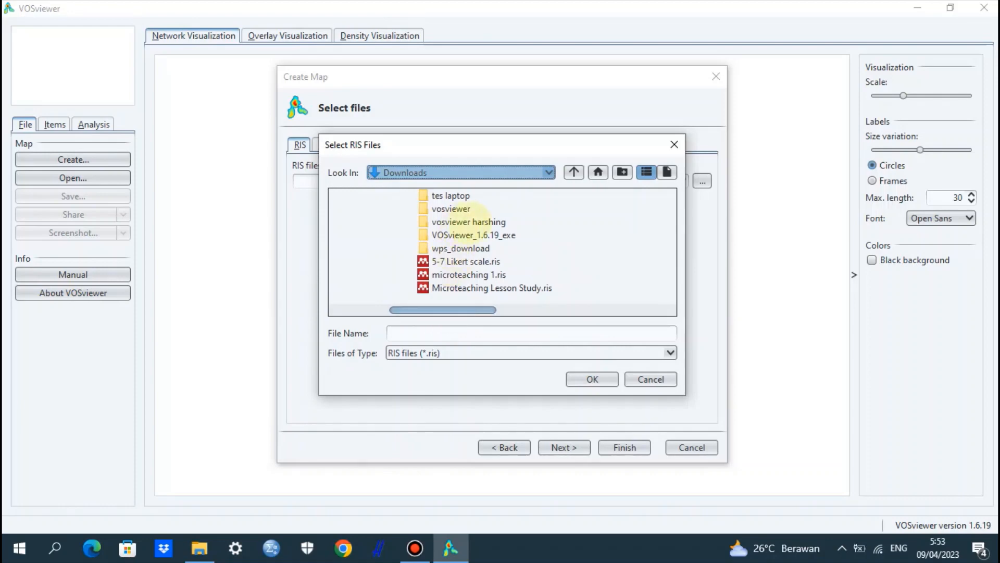
pyautogui.doubleClick(468, 221)
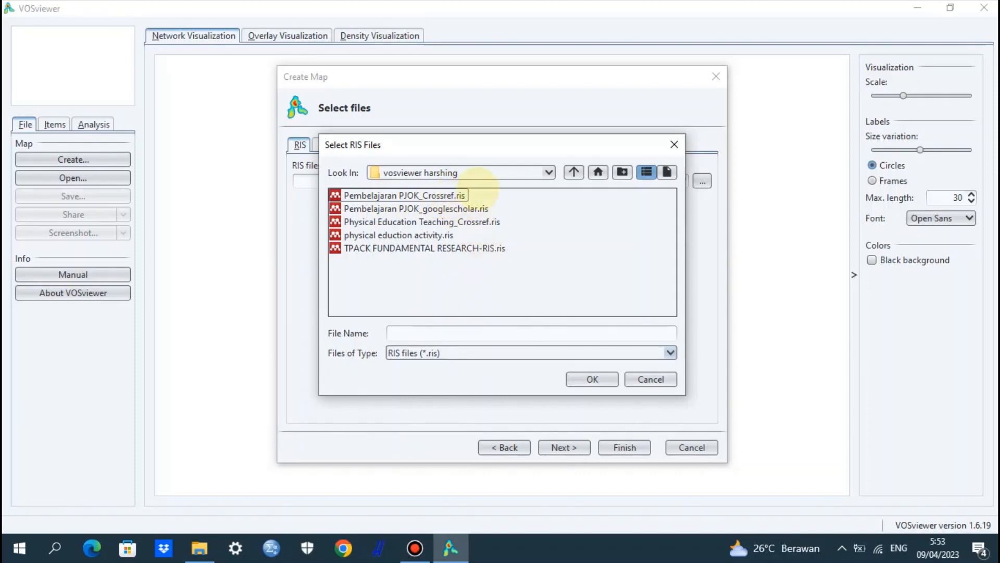
pyautogui.click(441, 194)
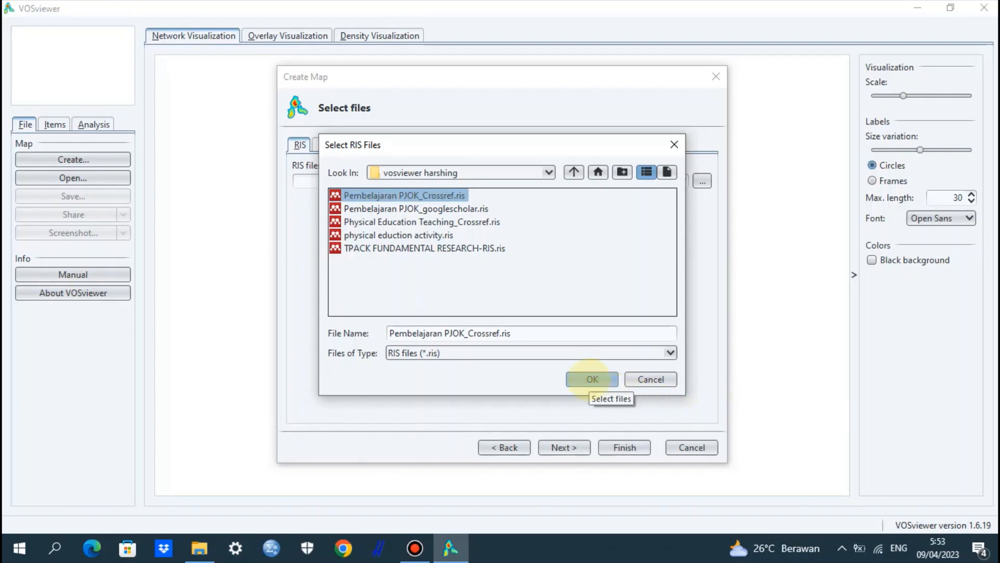
pyautogui.click(592, 379)
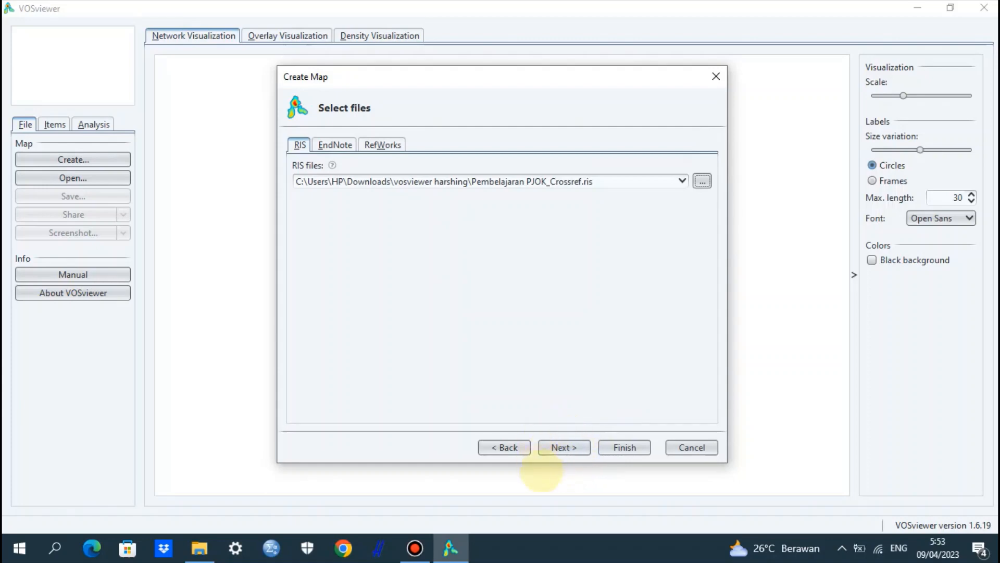
# Accept the RIS file, keep term extraction from title and abstract fields, and set the counting method to Full counting
pyautogui.click(565, 447)
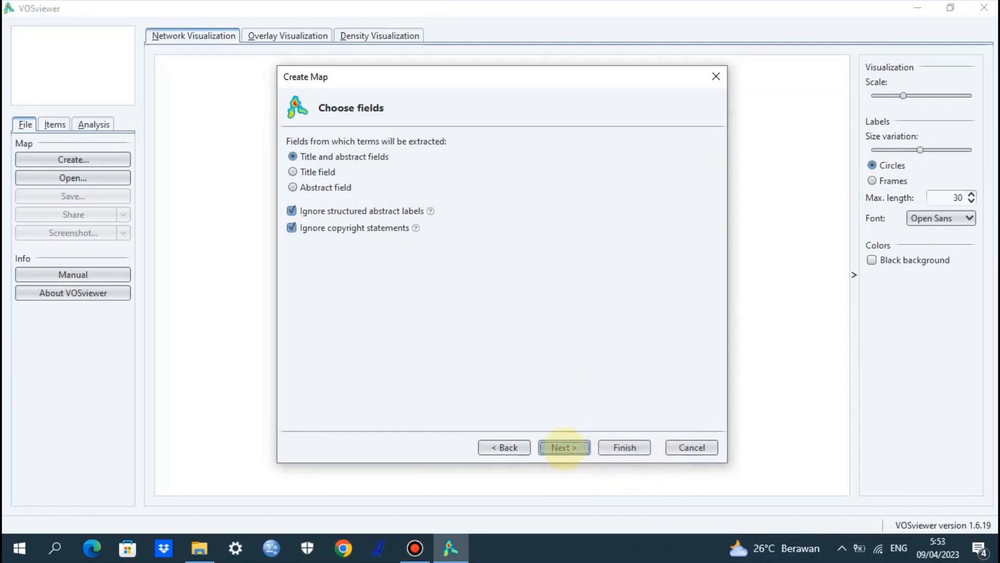
pyautogui.click(564, 447)
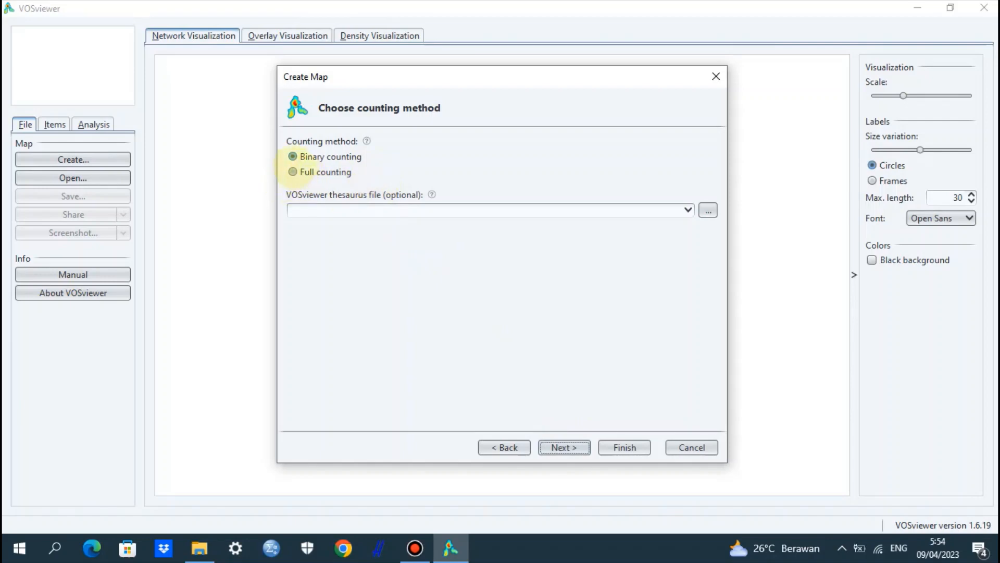
pyautogui.click(293, 171)
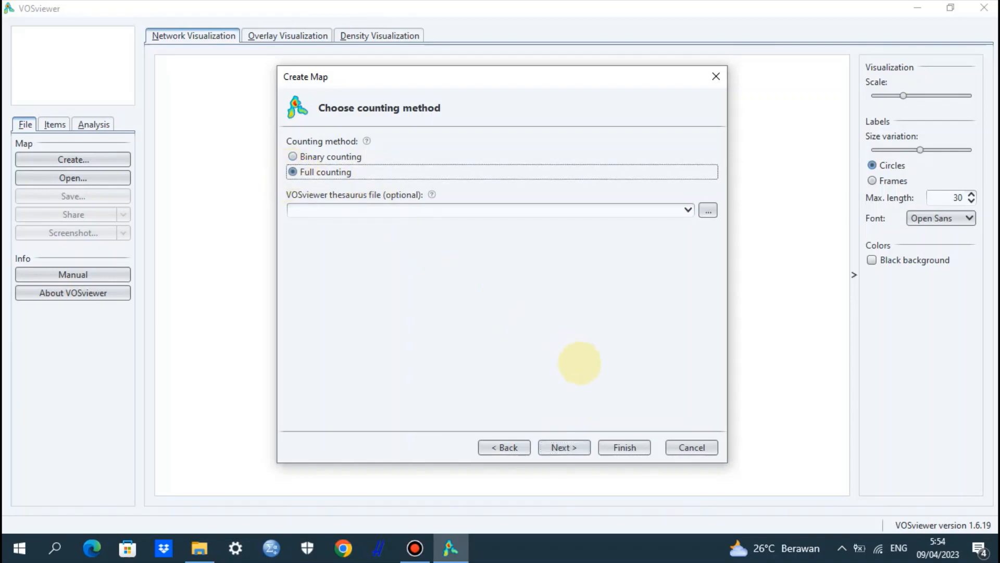
# Accept full counting, a minimum of 10 occurrences per term, and 284 terms to be selected
pyautogui.click(562, 447)
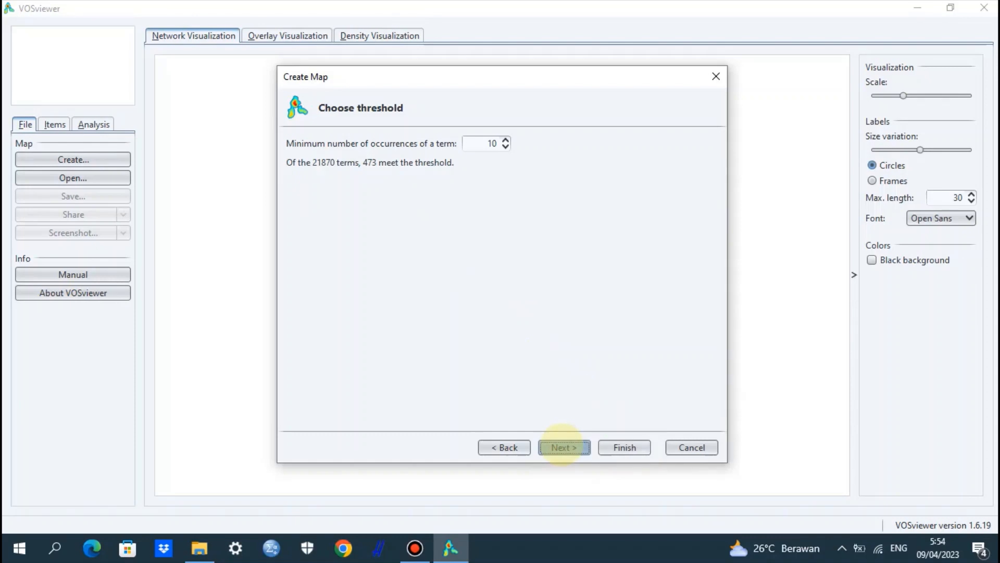
pyautogui.click(563, 447)
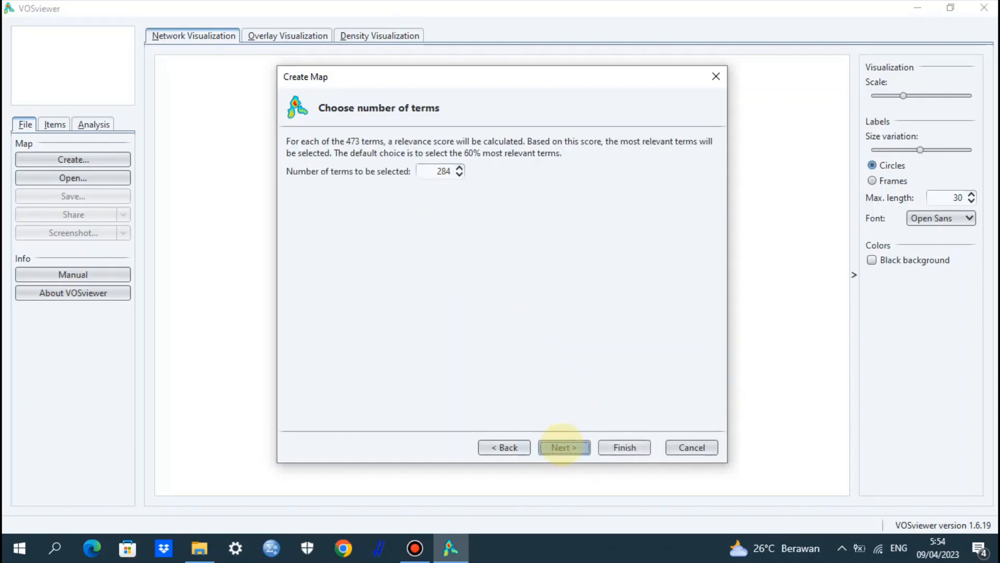
pyautogui.click(563, 447)
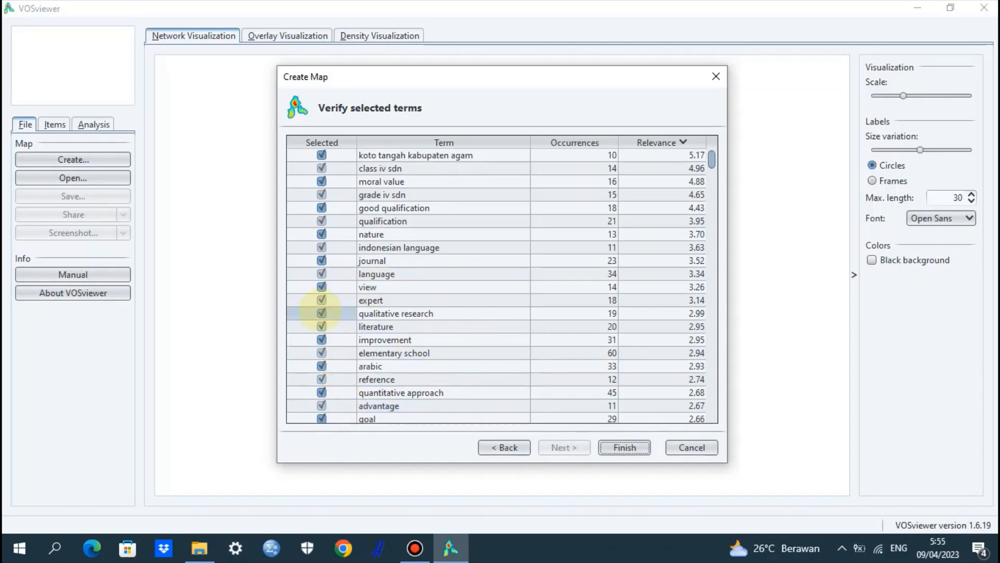
# Review the selected terms by relevance, keeping "qualitative research" selected, and finish generating the network map
pyautogui.click(322, 312)
pyautogui.click(321, 313)
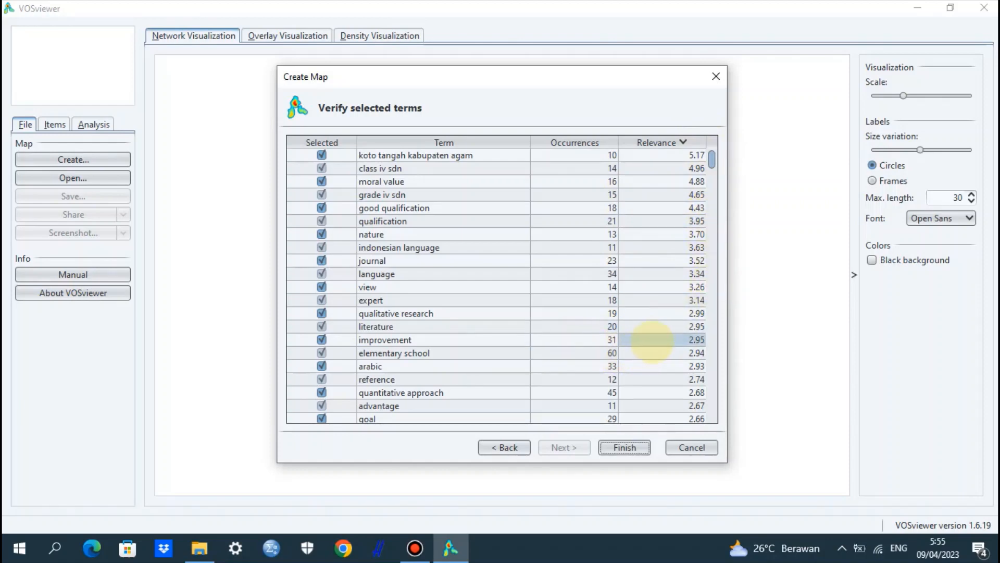
pyautogui.moveTo(711, 158); pyautogui.dragTo(710, 191)
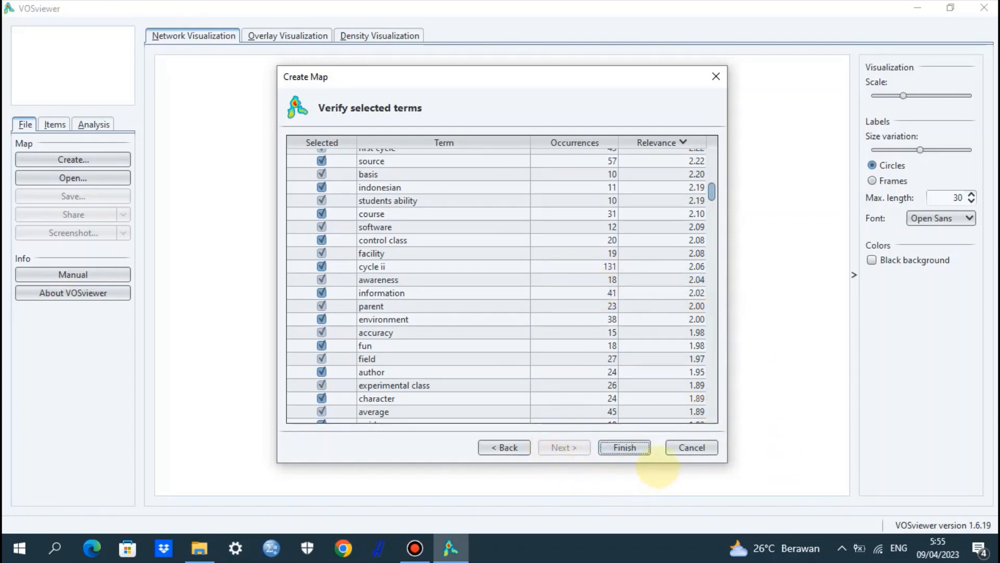
pyautogui.click(624, 447)
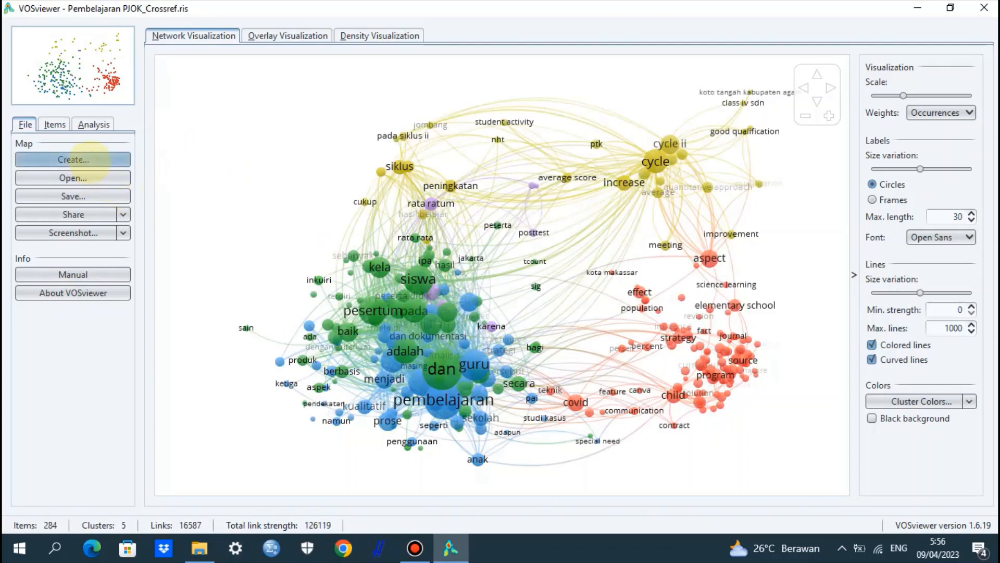
# Create another text-data map with title and abstract fields, full counting and a minimum of 10 occurrences, proceeding to term verification
pyautogui.click(94, 159)
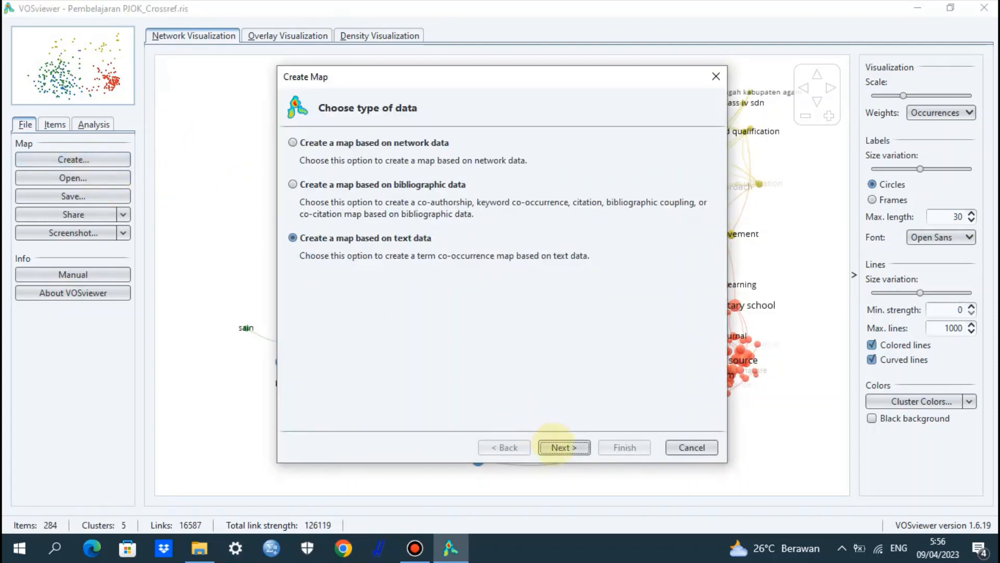
pyautogui.click(563, 447)
pyautogui.click(563, 447)
pyautogui.click(563, 447)
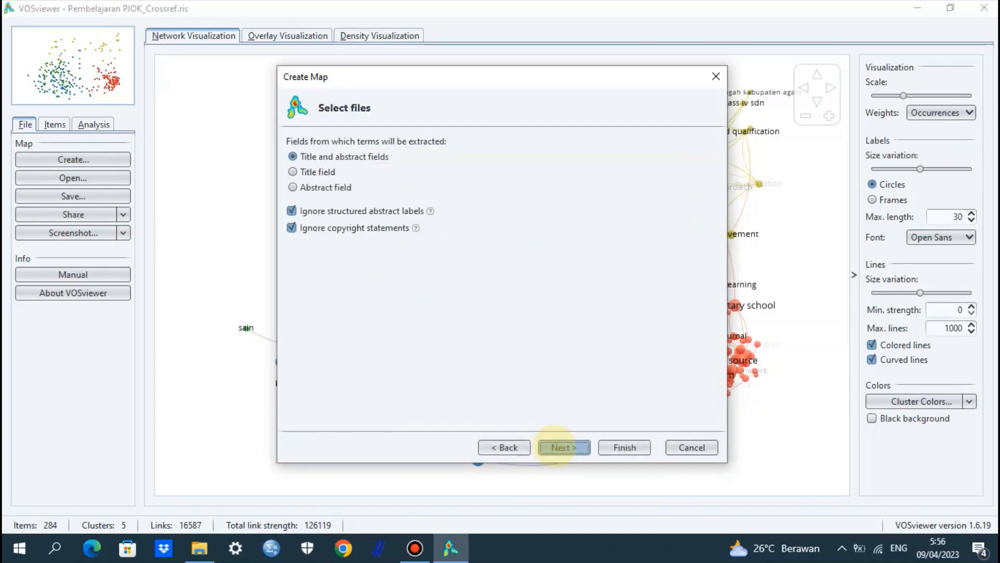
pyautogui.click(563, 447)
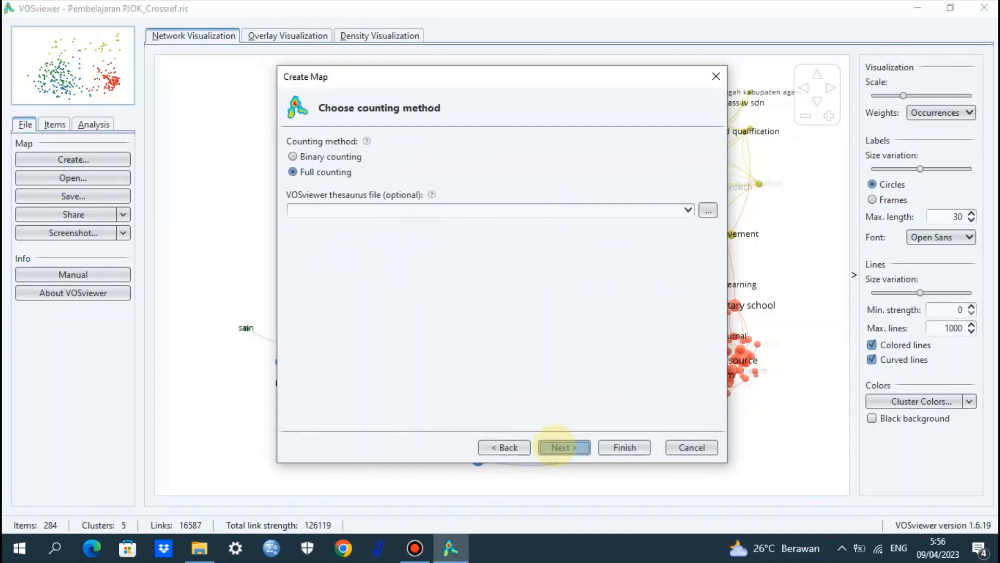
pyautogui.click(564, 447)
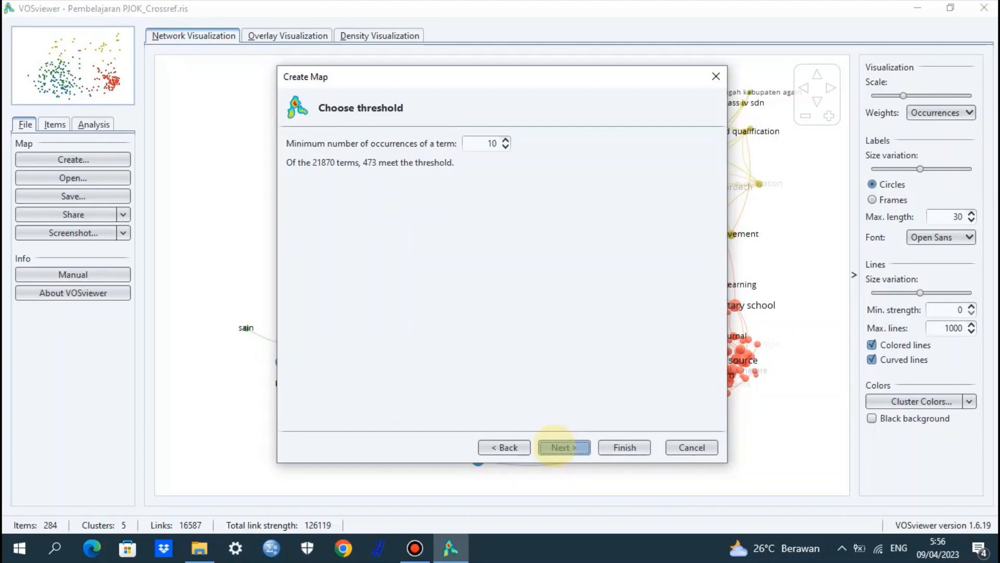
pyautogui.click(558, 447)
pyautogui.click(563, 447)
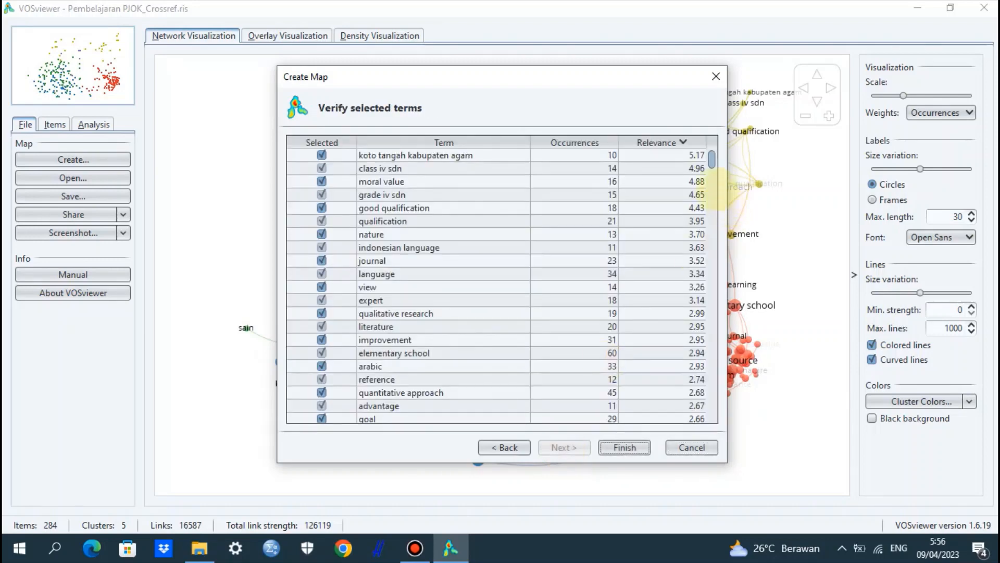
# Exclude the terms "kela", "dan" and "adalah" near the low-relevance end of the term list
pyautogui.moveTo(711, 159); pyautogui.dragTo(711, 267)
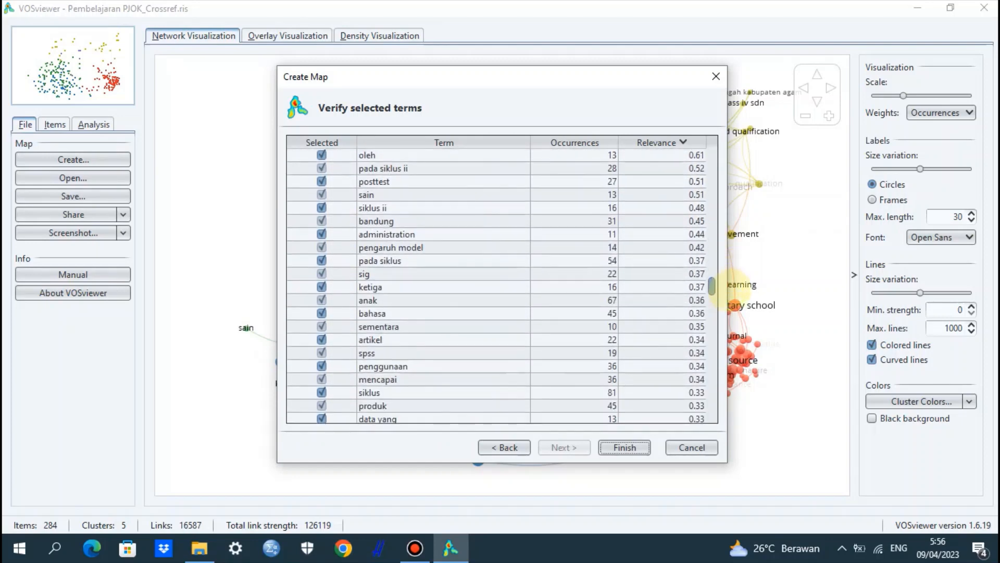
pyautogui.moveTo(731, 290); pyautogui.dragTo(730, 295)
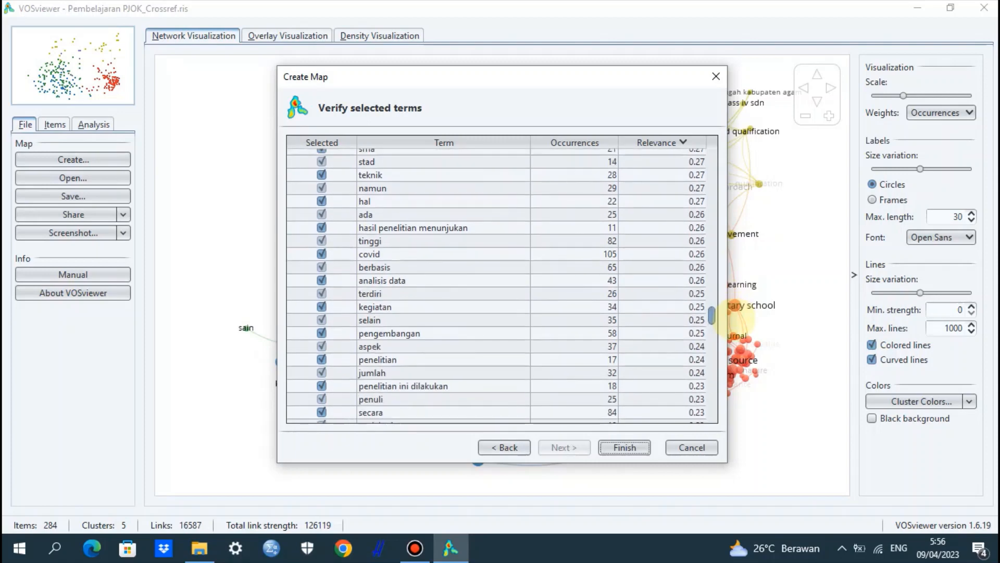
pyautogui.moveTo(730, 319); pyautogui.dragTo(743, 387)
pyautogui.scroll(-2, 333, 318)
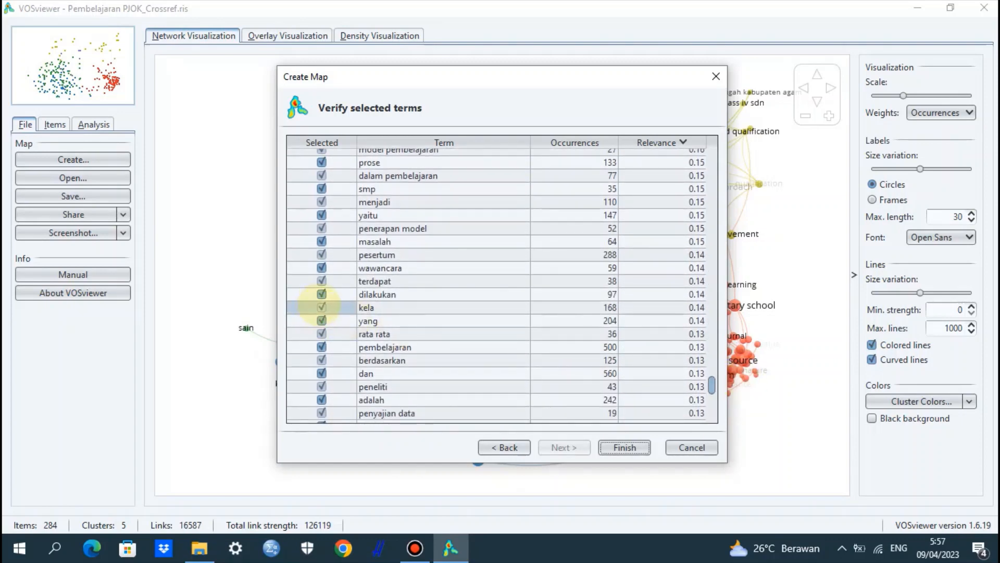
pyautogui.click(659, 373)
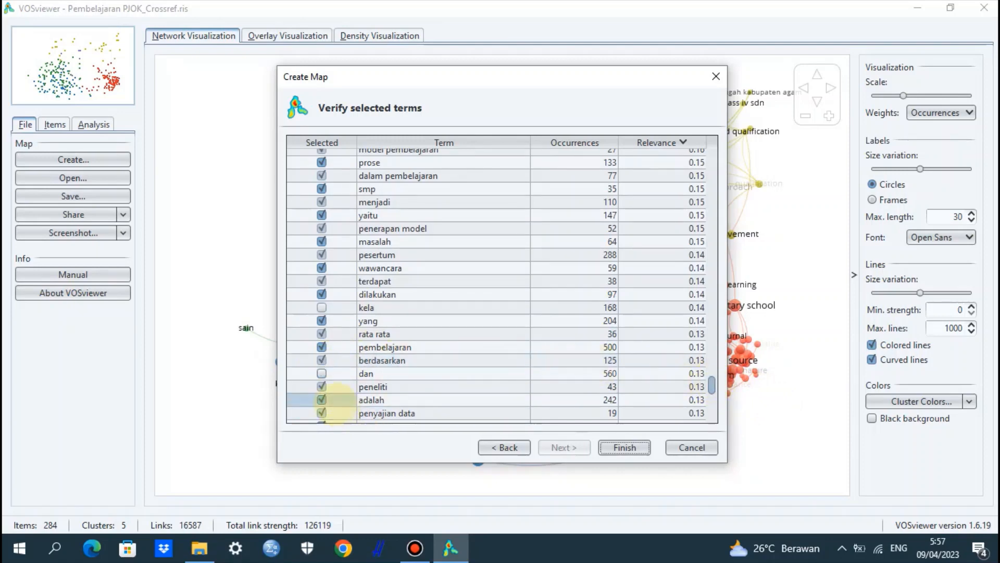
pyautogui.click(321, 400)
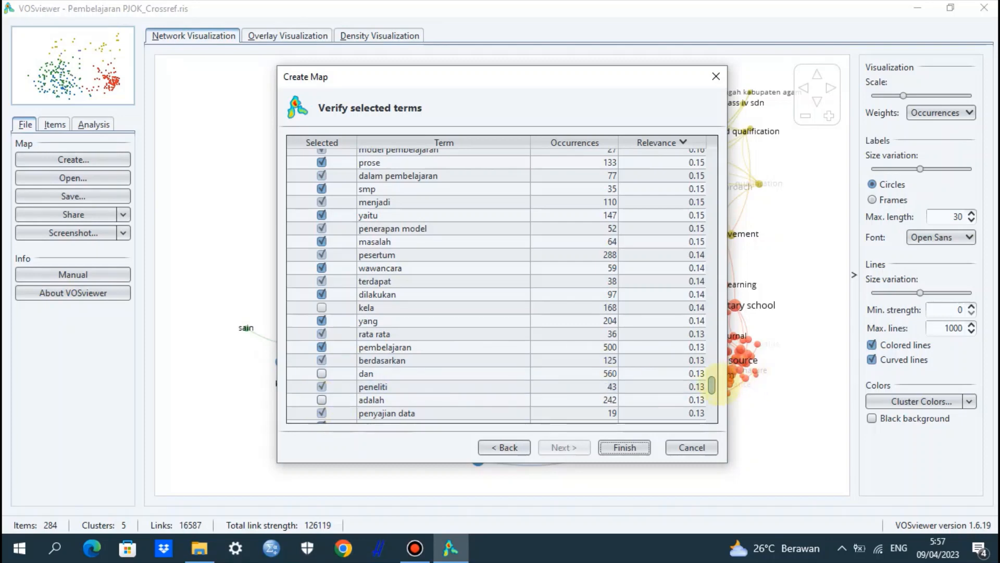
# Exclude the terms "dalam", "sehingga" and "tersebut" from the map
pyautogui.moveTo(712, 386); pyautogui.dragTo(712, 395)
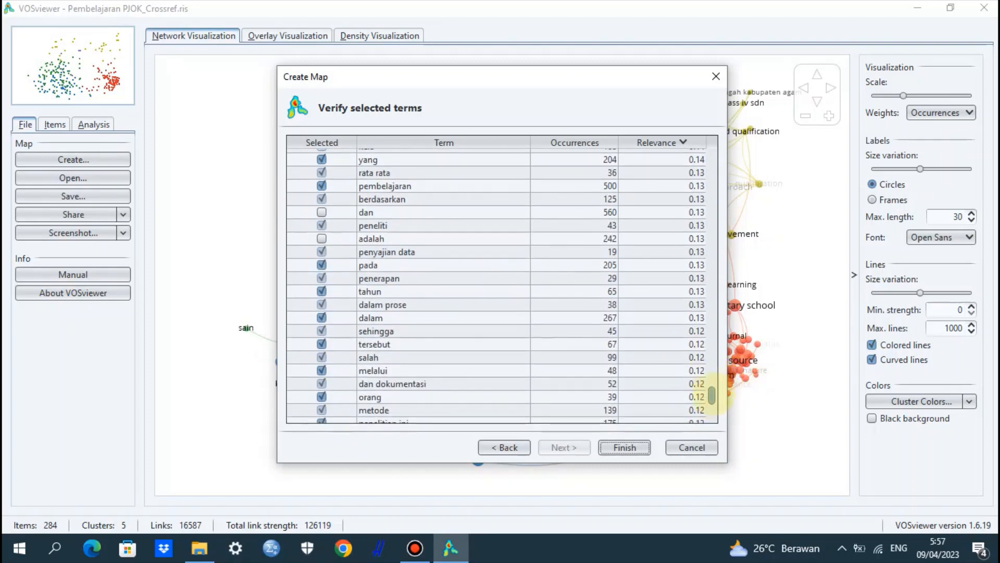
pyautogui.click(322, 317)
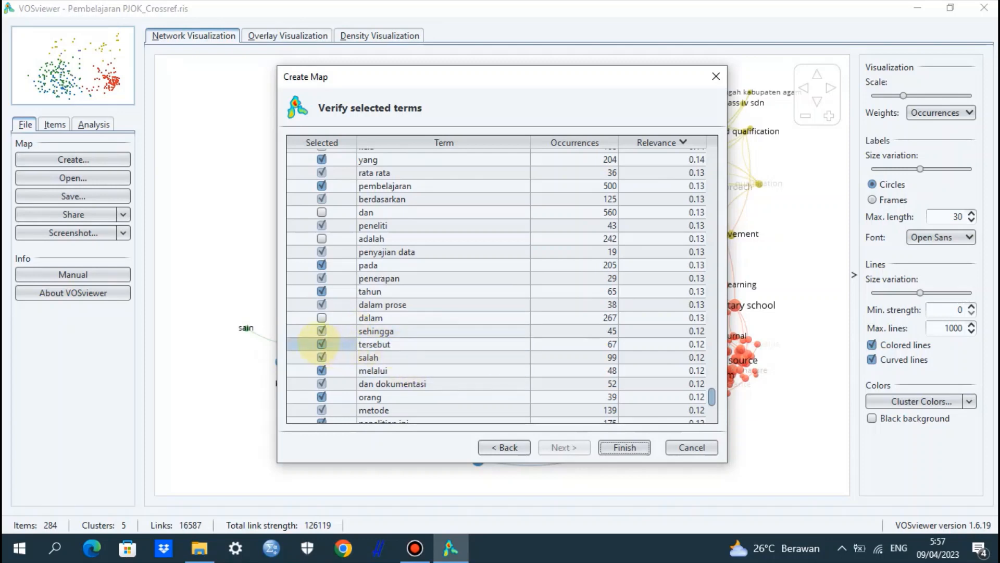
pyautogui.click(322, 331)
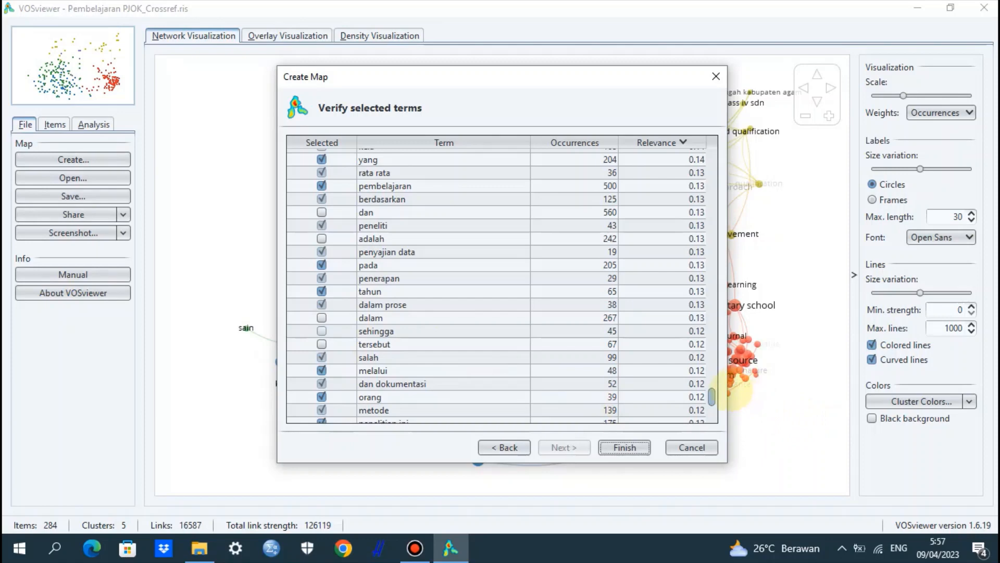
# Exclude the terms "dari", "karena", "dengan demikian", "mengikuti", "dengan", "serta" and "ini" at the end of the term list
pyautogui.moveTo(712, 396); pyautogui.dragTo(710, 406)
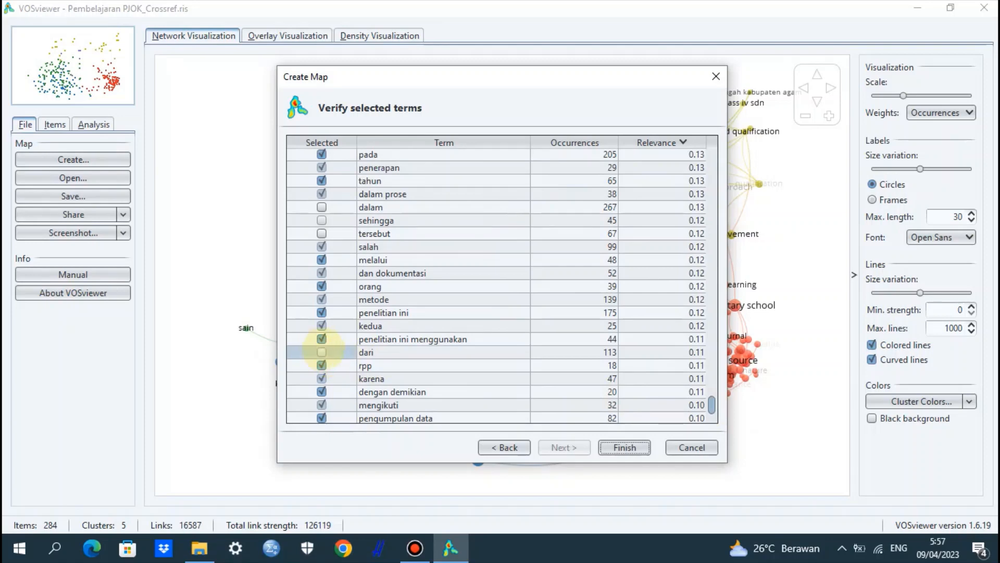
pyautogui.click(322, 378)
pyautogui.click(312, 392)
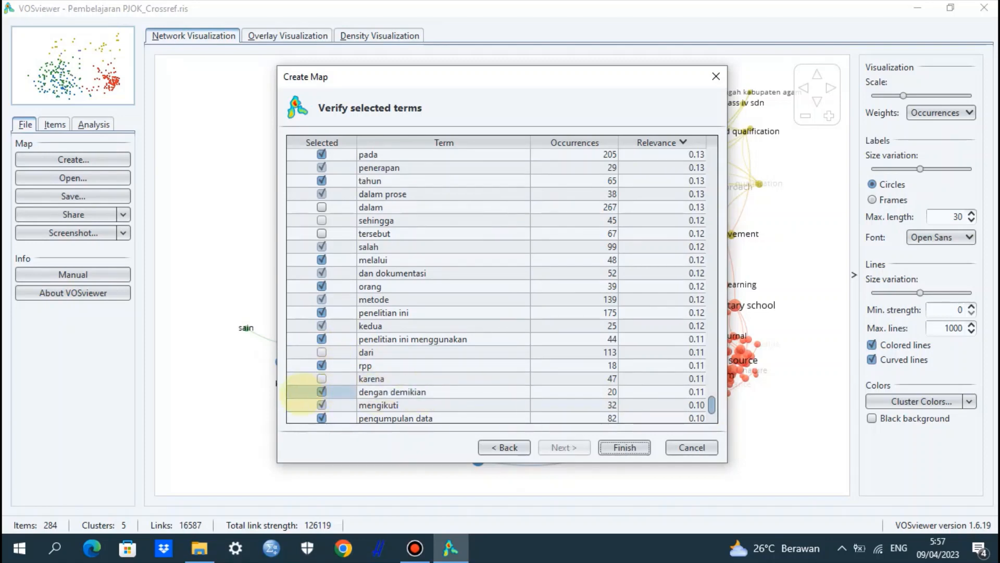
pyautogui.click(321, 391)
pyautogui.click(322, 405)
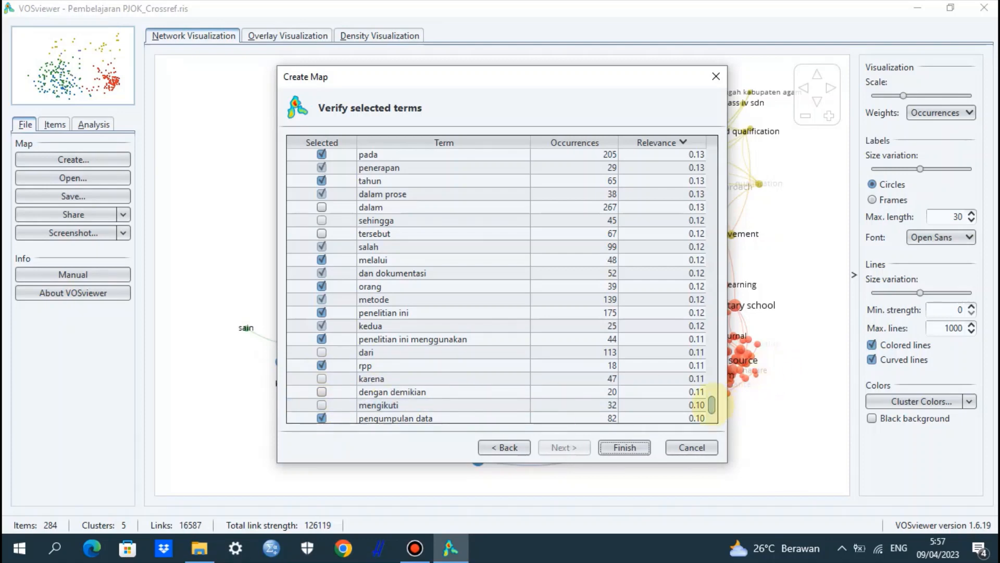
pyautogui.moveTo(711, 404); pyautogui.dragTo(712, 415)
pyautogui.click(321, 402)
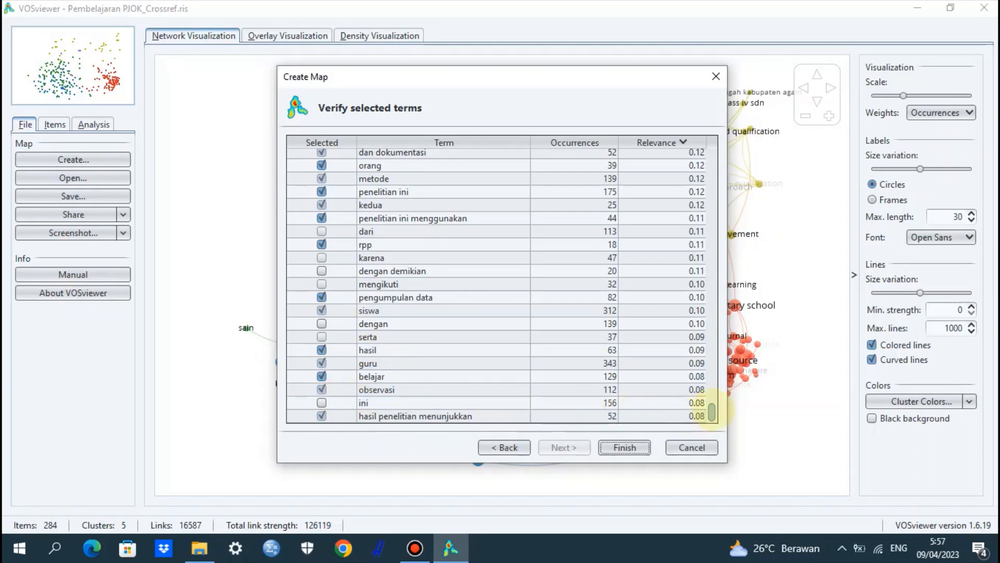
# Check the term list again from the most relevant terms and exclude the term "qur"
pyautogui.moveTo(711, 412); pyautogui.dragTo(708, 128)
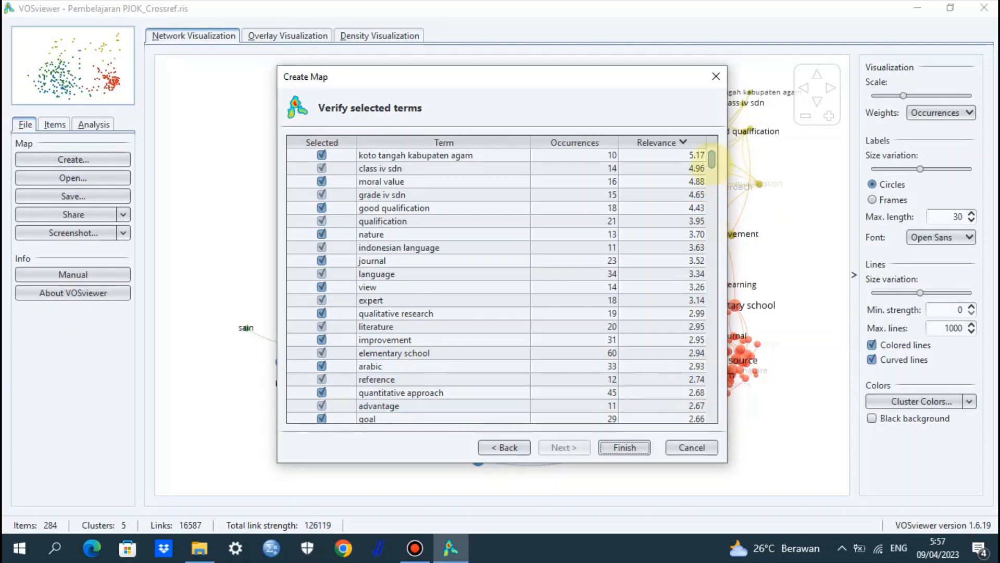
pyautogui.scroll(-2, 712, 164)
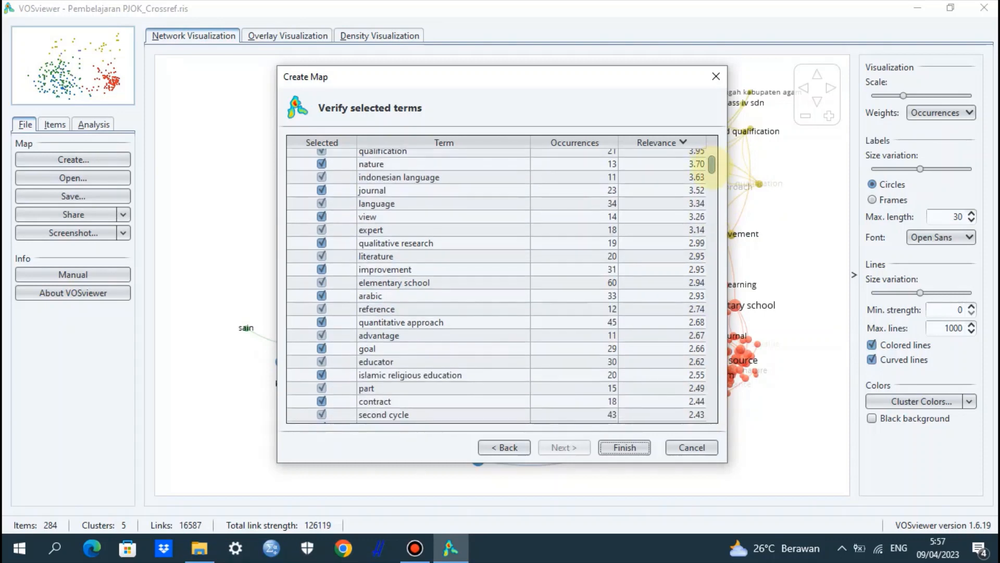
pyautogui.scroll(-3, 712, 164)
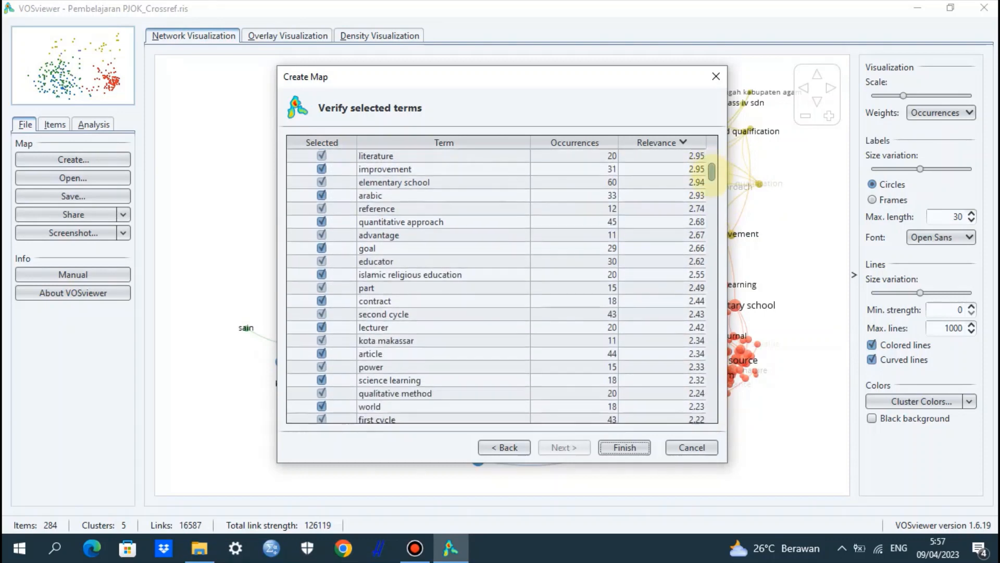
pyautogui.scroll(-2, 712, 172)
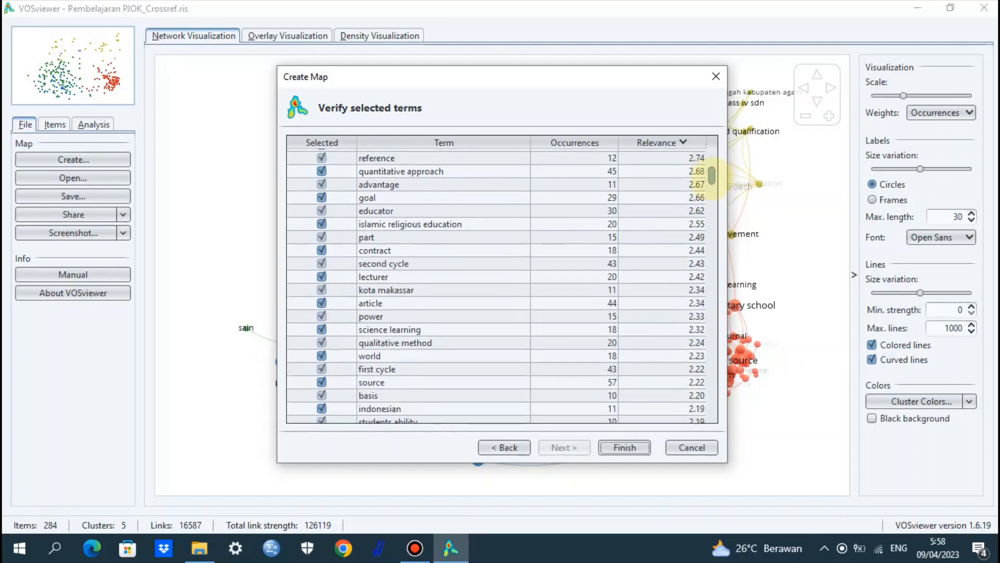
pyautogui.scroll(-4, 712, 173)
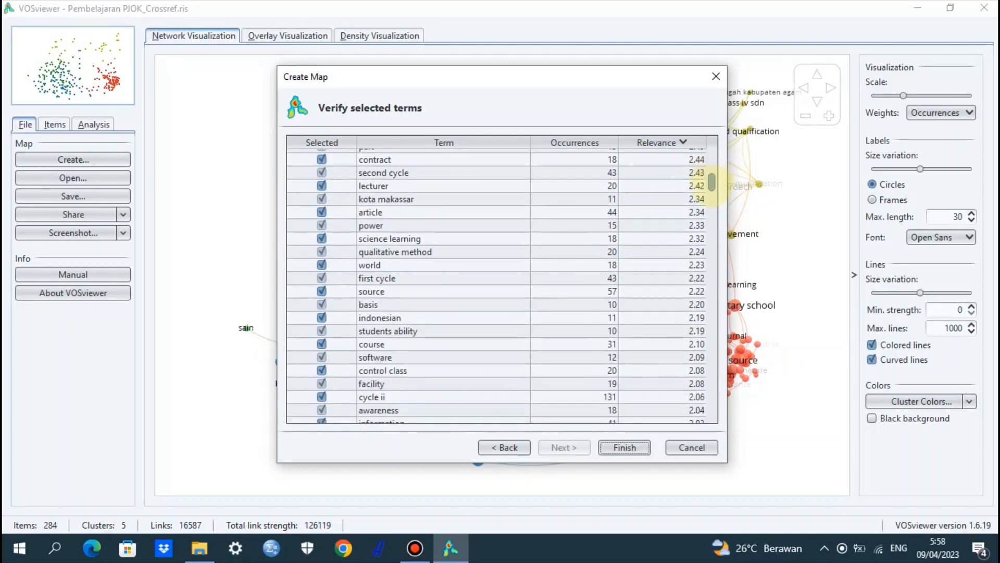
pyautogui.scroll(-2, 712, 185)
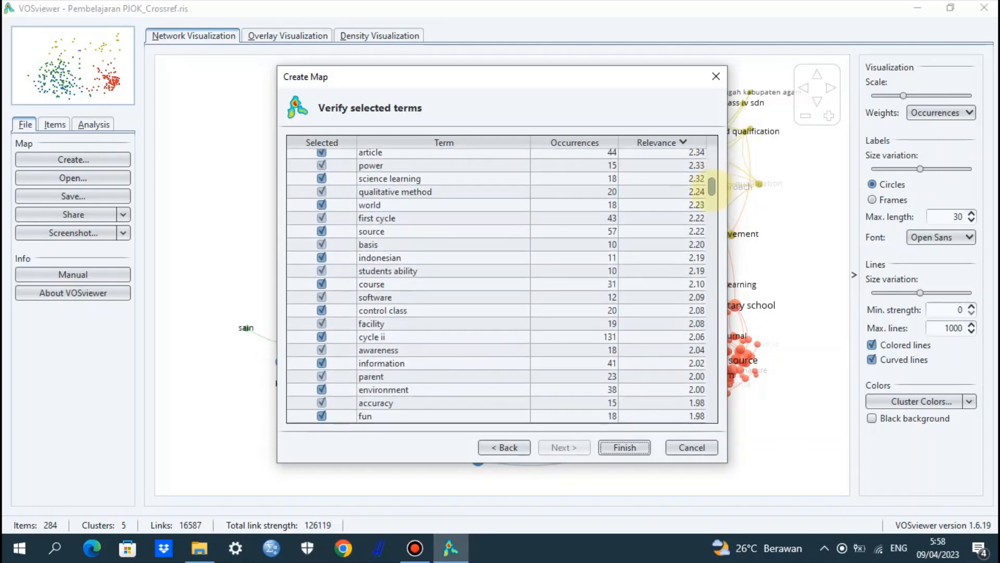
pyautogui.moveTo(711, 188); pyautogui.dragTo(711, 193)
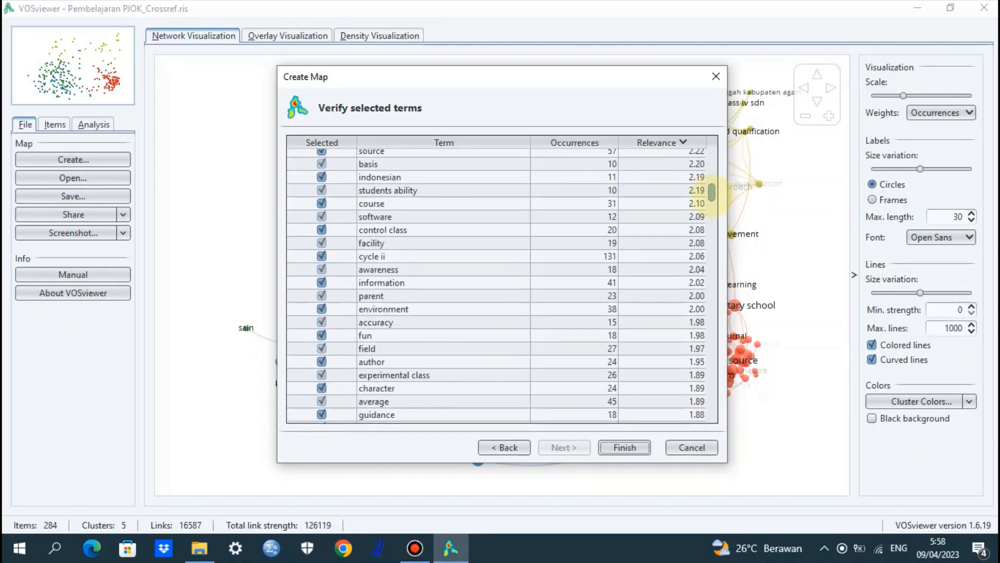
pyautogui.moveTo(712, 192); pyautogui.dragTo(711, 200)
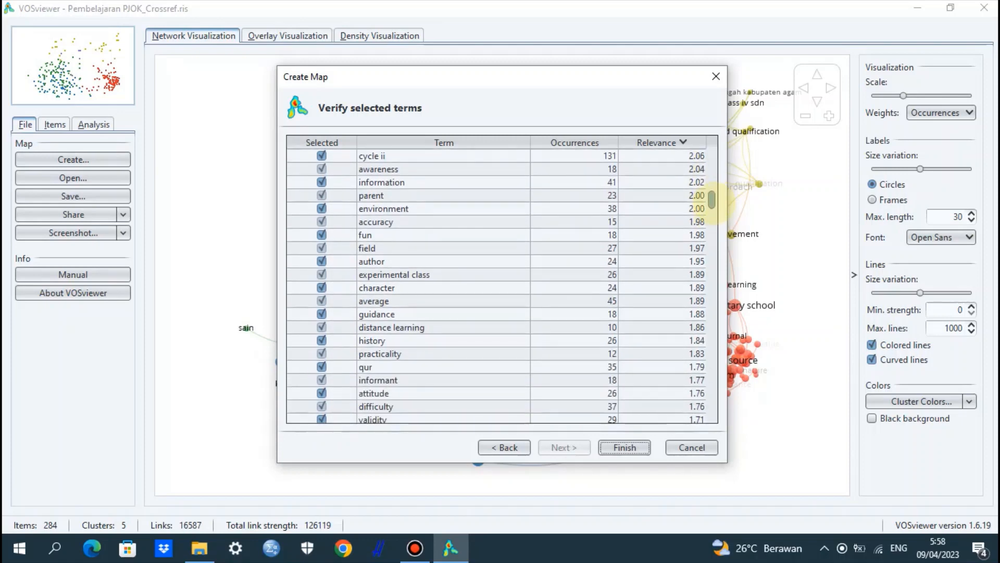
pyautogui.moveTo(712, 200); pyautogui.dragTo(712, 207)
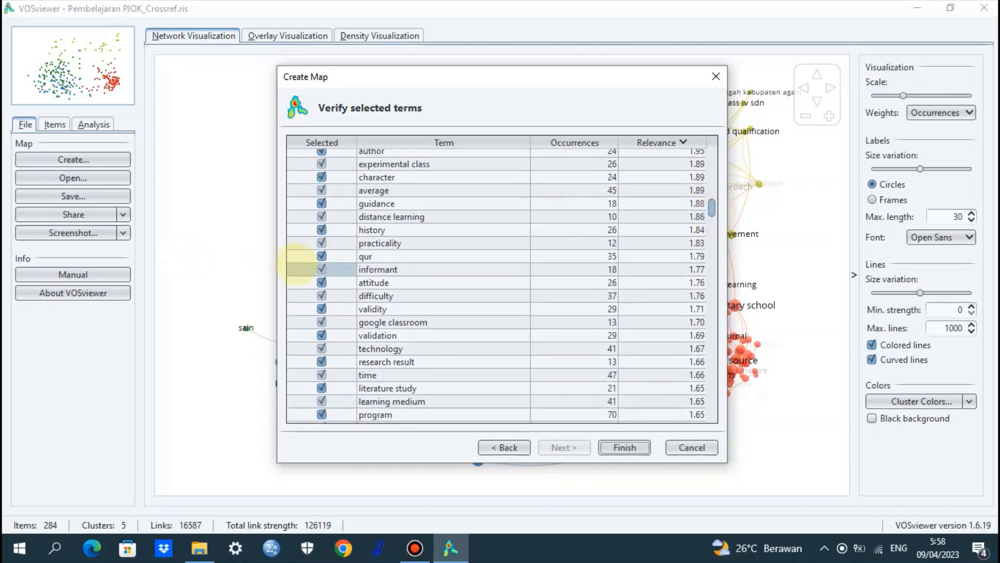
pyautogui.click(321, 255)
pyautogui.click(411, 295)
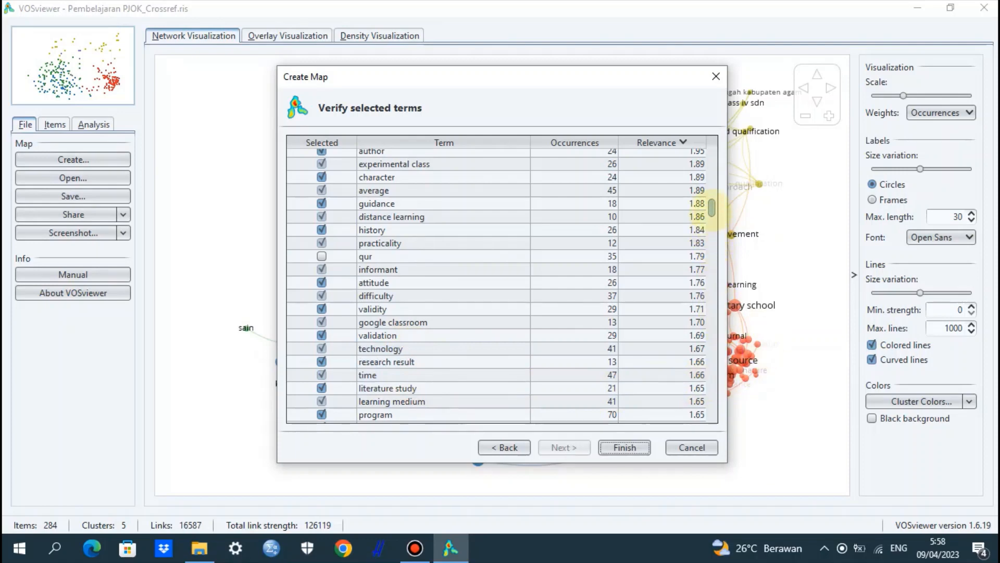
# Exclude the abbreviations "nht" and "ctl" from the selected terms
pyautogui.moveTo(711, 210); pyautogui.dragTo(711, 245)
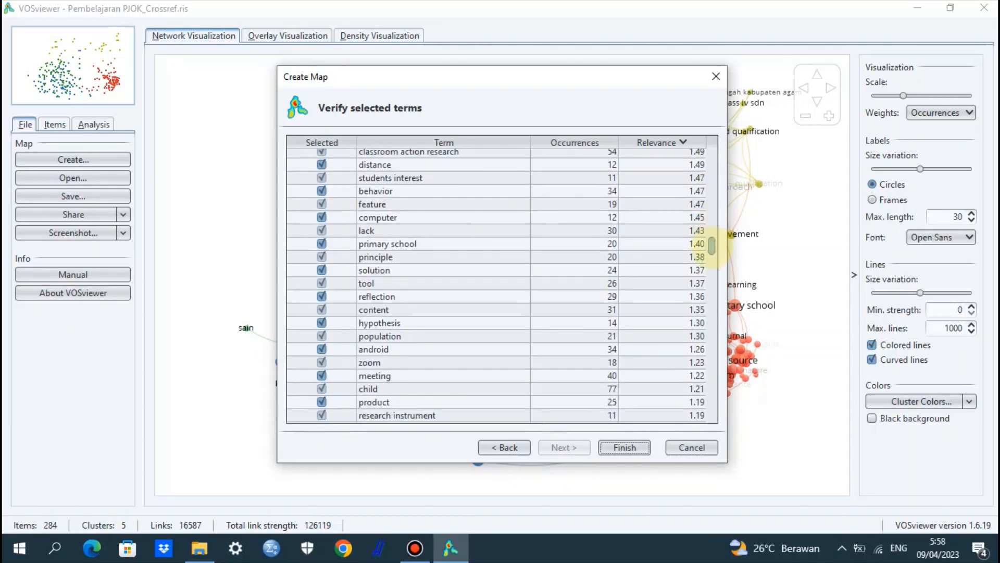
pyautogui.moveTo(712, 245); pyautogui.dragTo(712, 263)
pyautogui.click(321, 296)
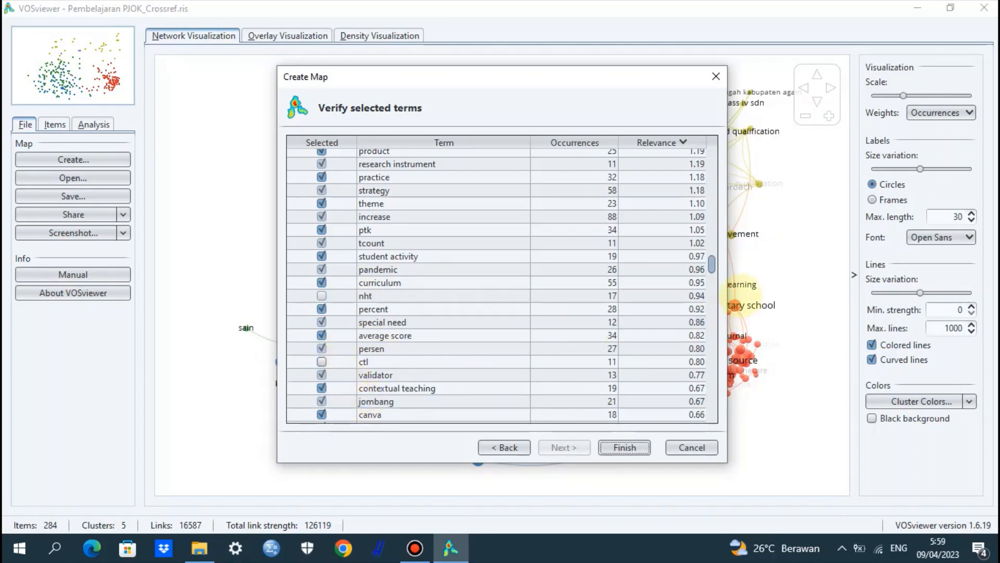
# Check the terms of lower relevance further down the list and exclude the term "ketiga" from the map
pyautogui.moveTo(712, 264); pyautogui.dragTo(712, 271)
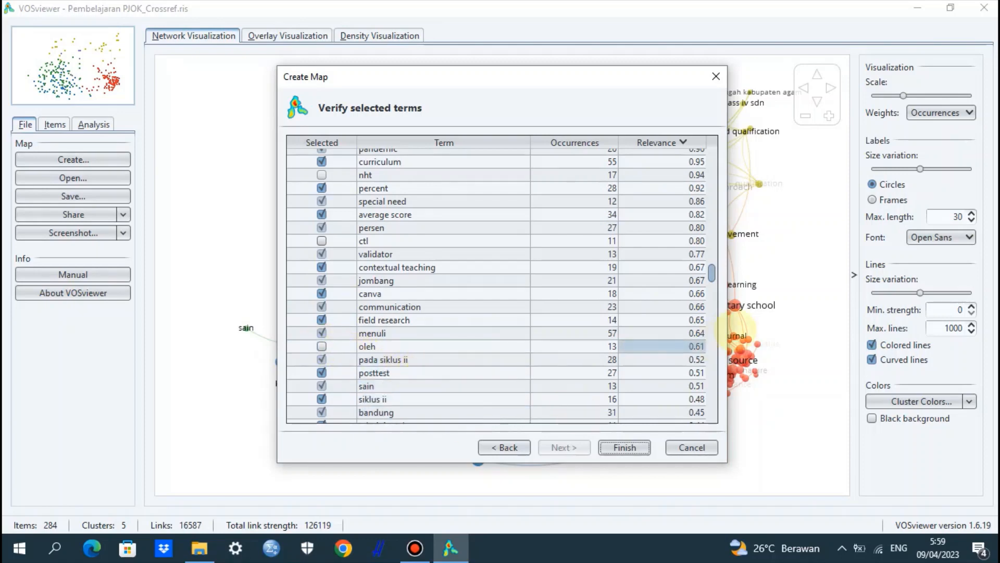
pyautogui.moveTo(712, 271)
pyautogui.mouseDown()
pyautogui.moveTo(712, 281)
pyautogui.moveTo(712, 271)
pyautogui.mouseUp()
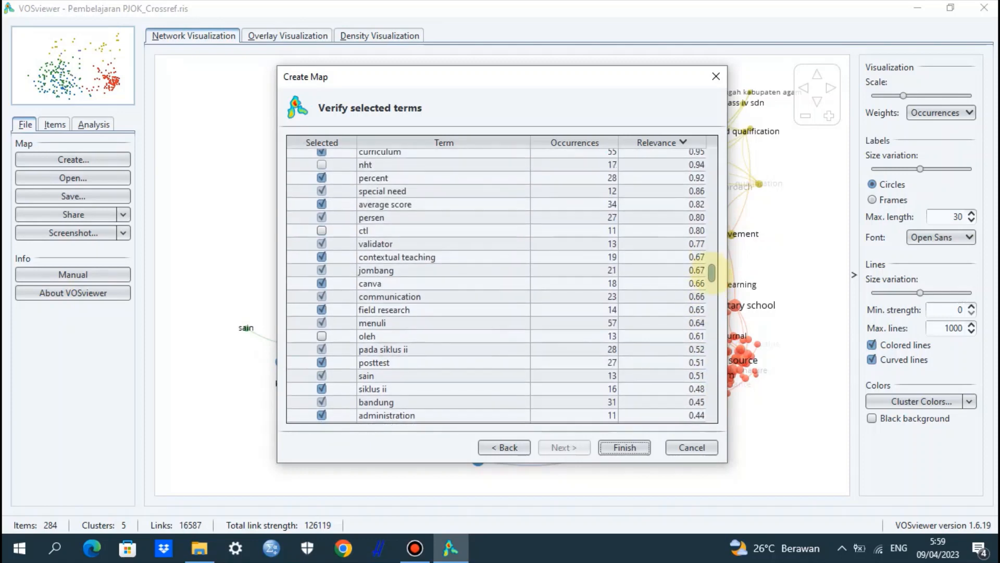
pyautogui.moveTo(712, 271); pyautogui.dragTo(712, 287)
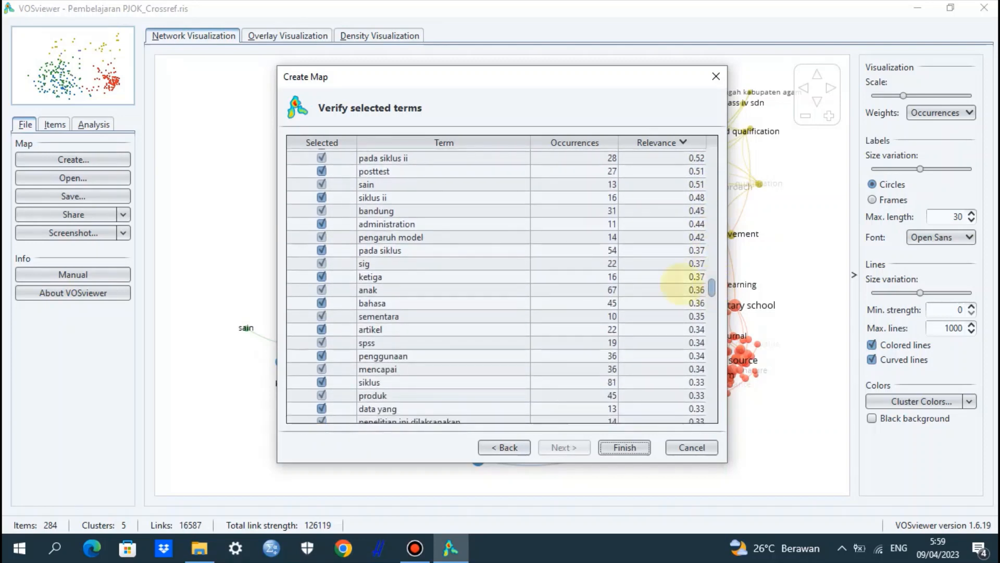
pyautogui.click(320, 276)
pyautogui.click(386, 290)
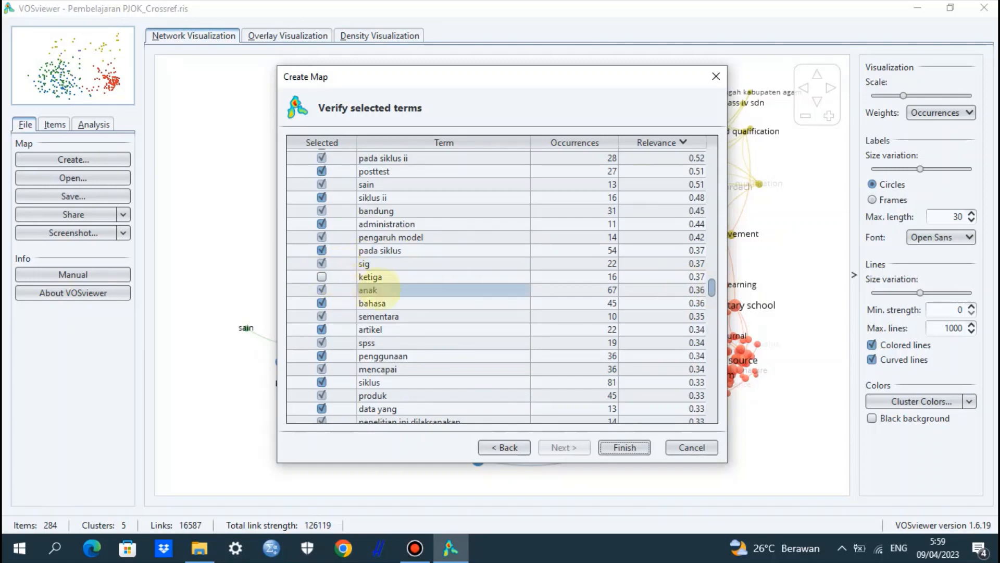
pyautogui.click(421, 301)
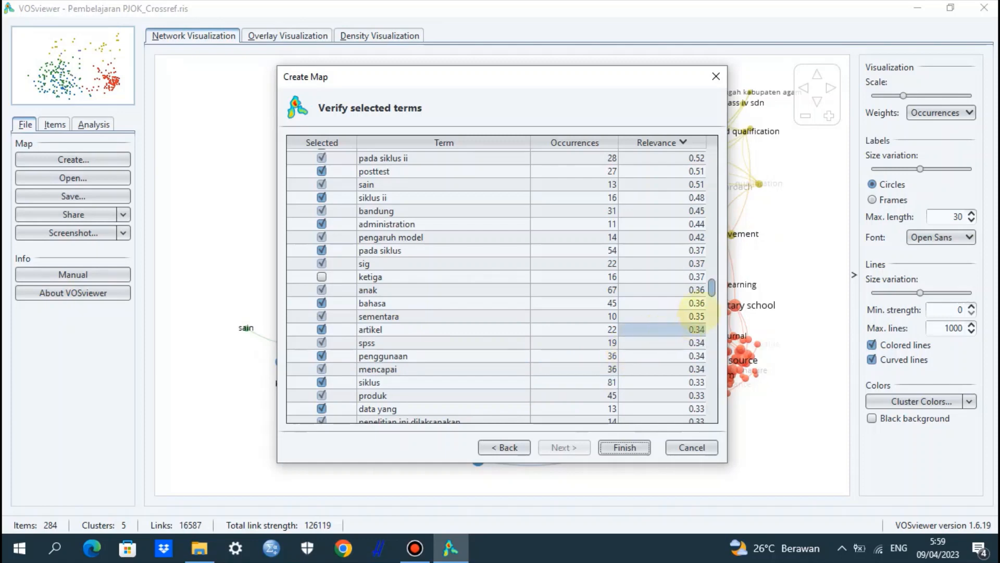
# Exclude the terms "hal", "ada", "terdiri" and "selain" from the selected terms
pyautogui.moveTo(712, 286); pyautogui.dragTo(713, 314)
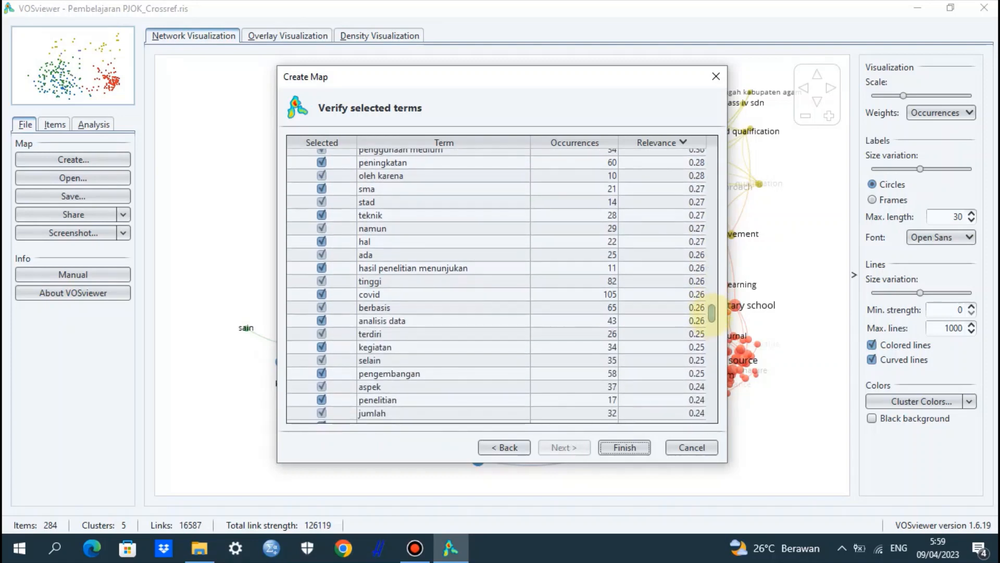
pyautogui.click(321, 242)
pyautogui.click(320, 251)
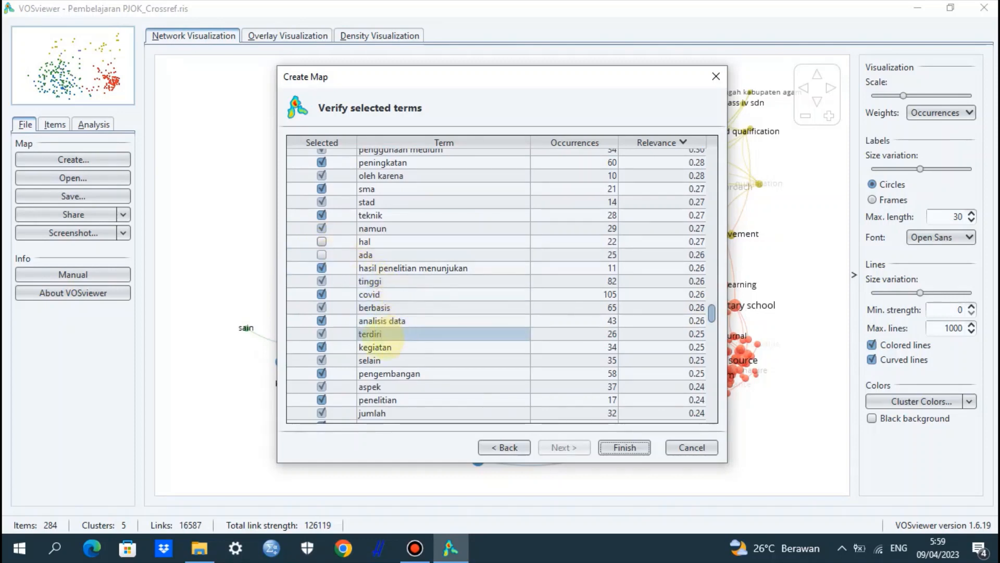
pyautogui.click(322, 333)
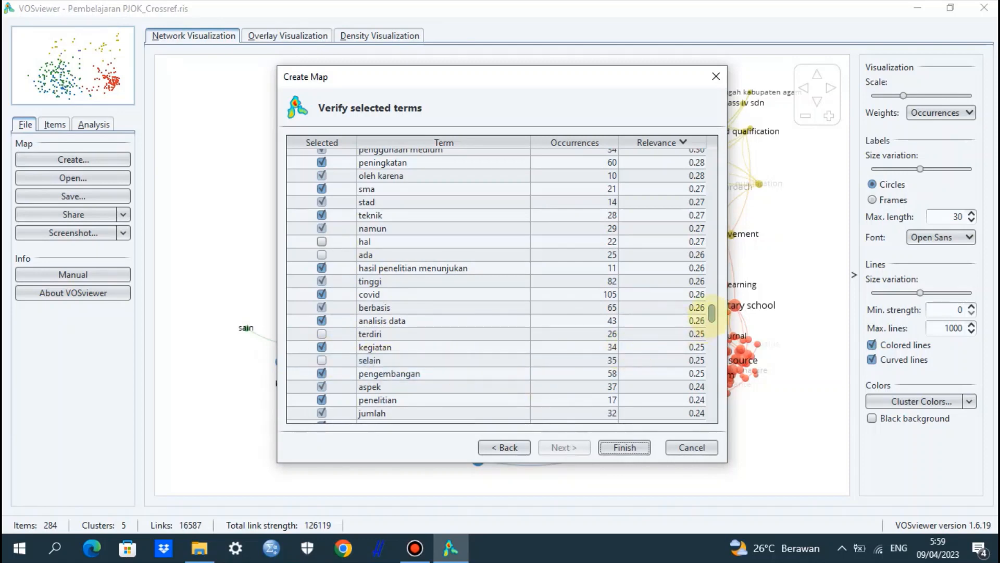
# Exclude the terms "terhadap", "tidak" and "sedang" from the selected terms
pyautogui.moveTo(712, 314); pyautogui.dragTo(712, 327)
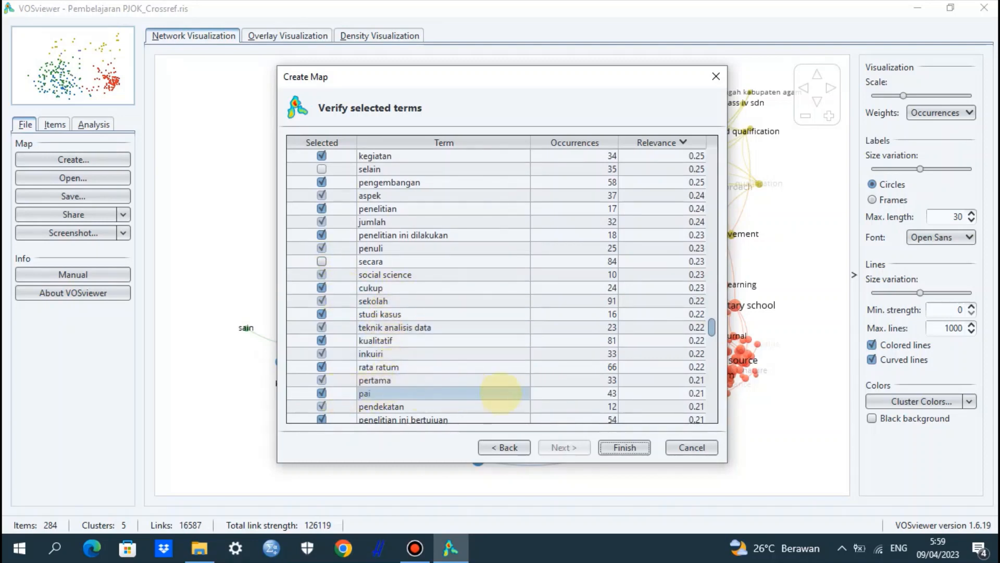
pyautogui.moveTo(712, 327); pyautogui.dragTo(711, 337)
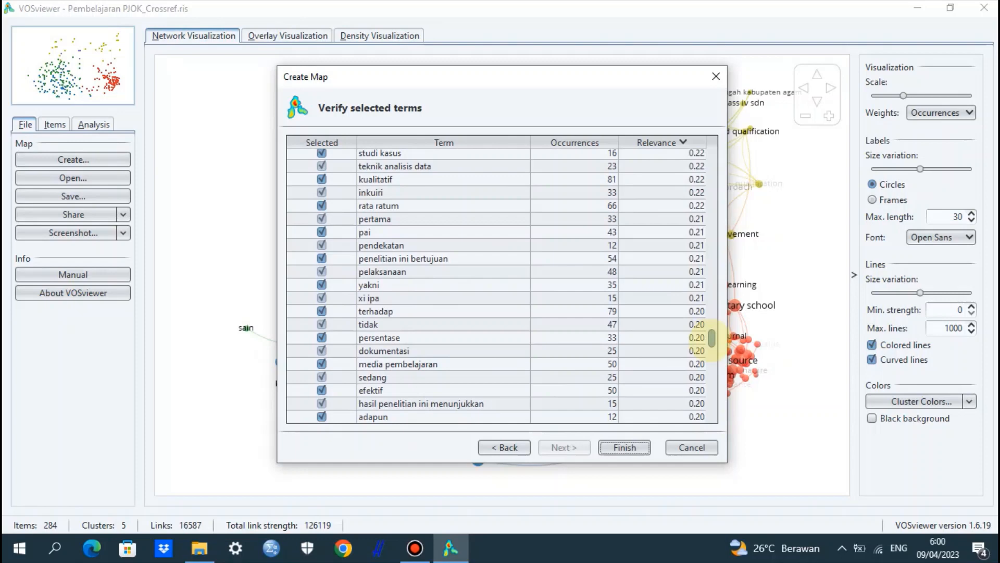
pyautogui.moveTo(711, 337); pyautogui.dragTo(712, 340)
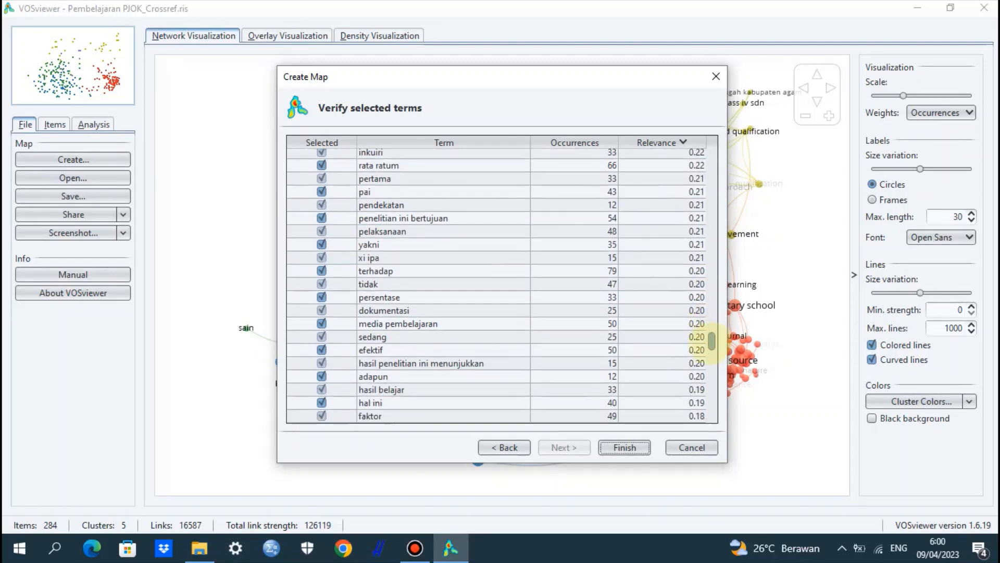
pyautogui.click(322, 271)
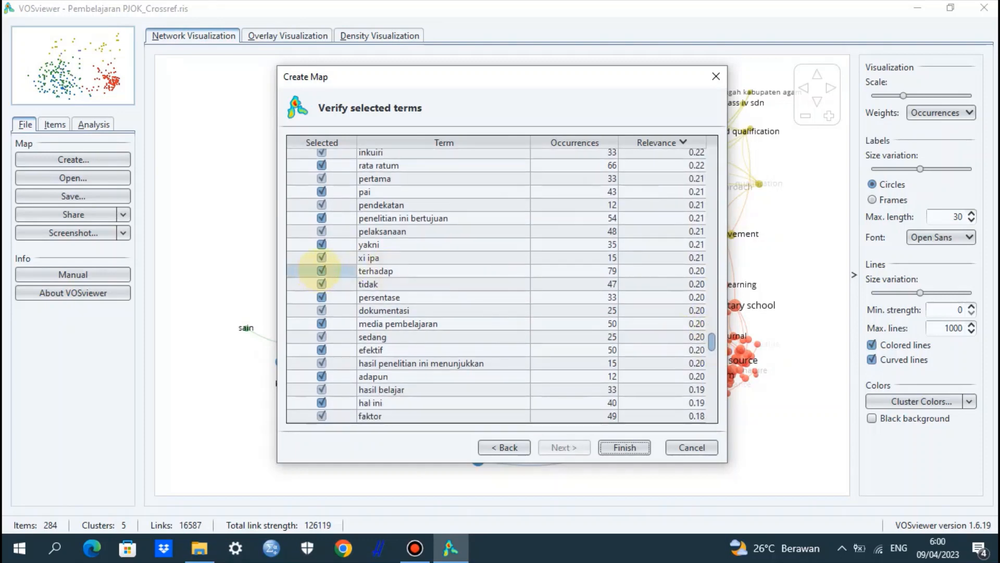
pyautogui.click(321, 283)
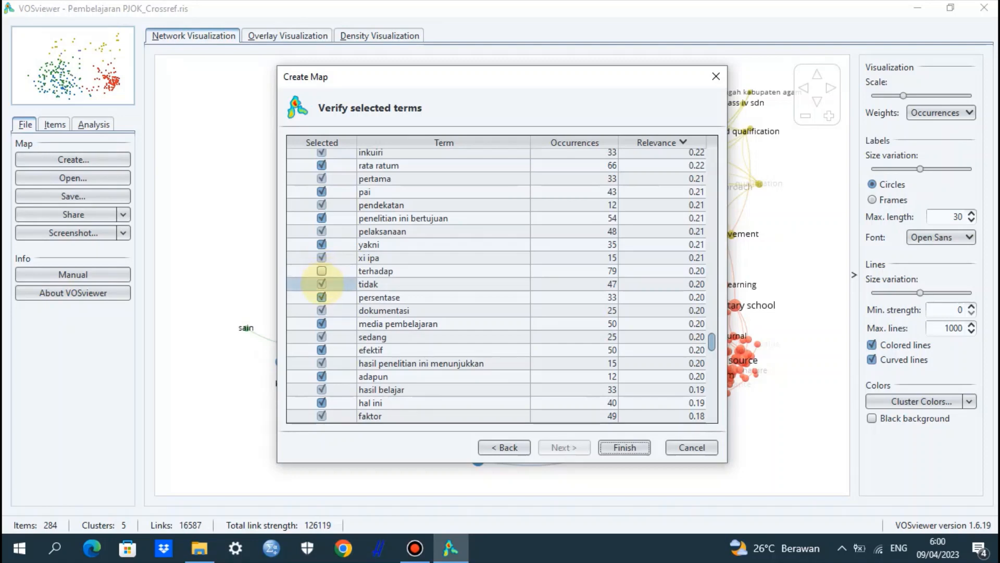
pyautogui.click(321, 336)
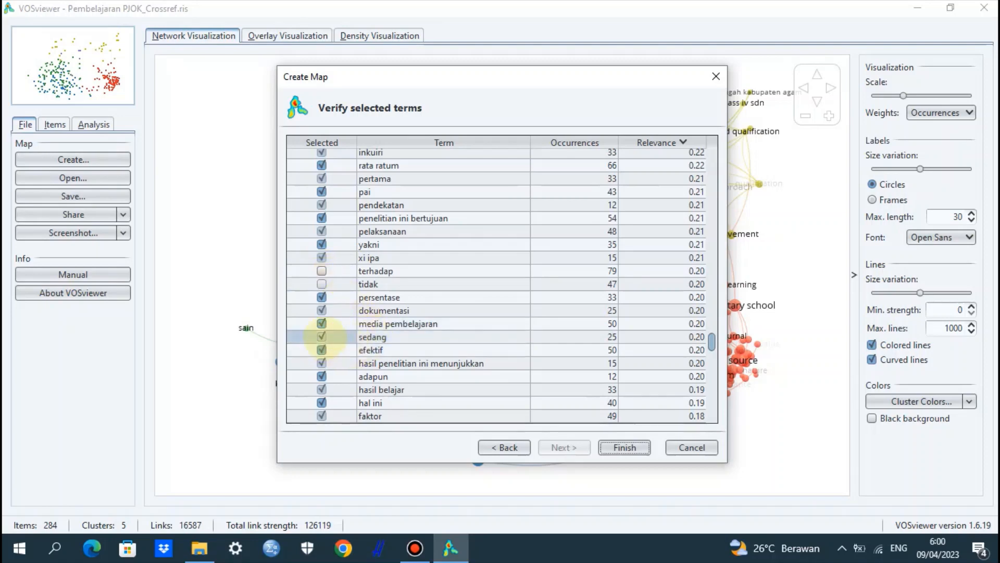
pyautogui.click(428, 335)
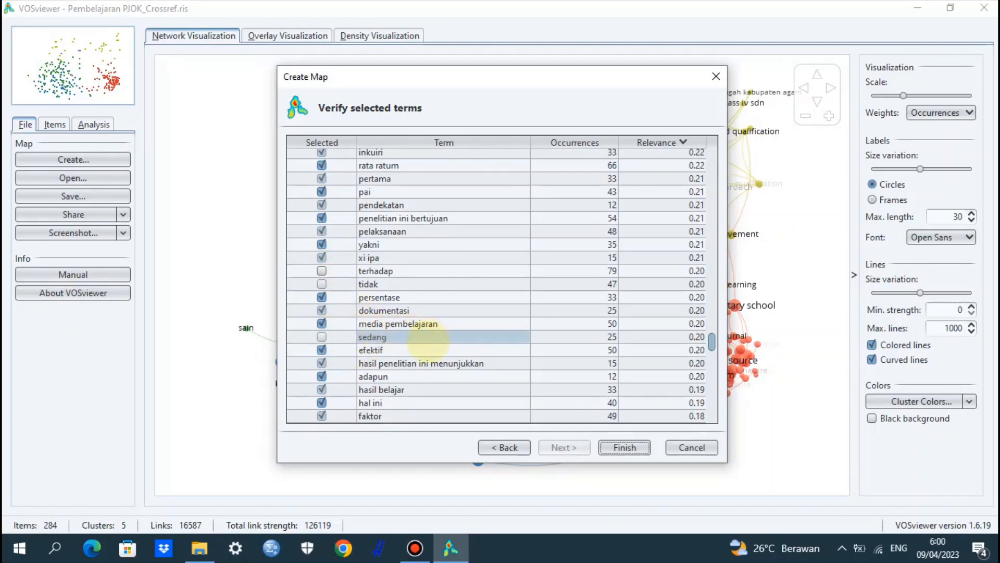
# Exclude the terms "adapun" and "hal ini" from the selected terms
pyautogui.press('Down')
pyautogui.press('Down')
pyautogui.press('Down')
pyautogui.click(321, 375)
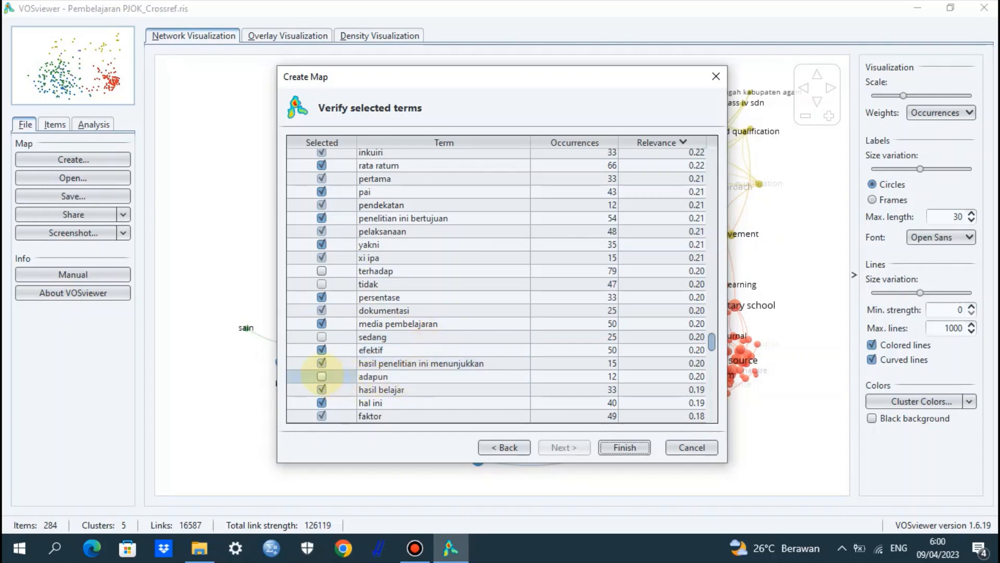
pyautogui.click(322, 402)
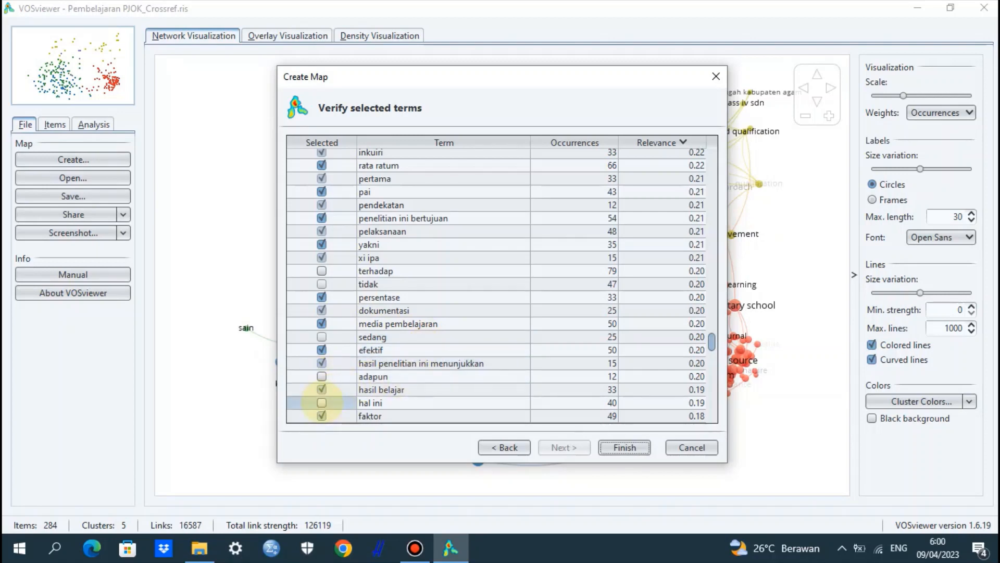
pyautogui.click(661, 336)
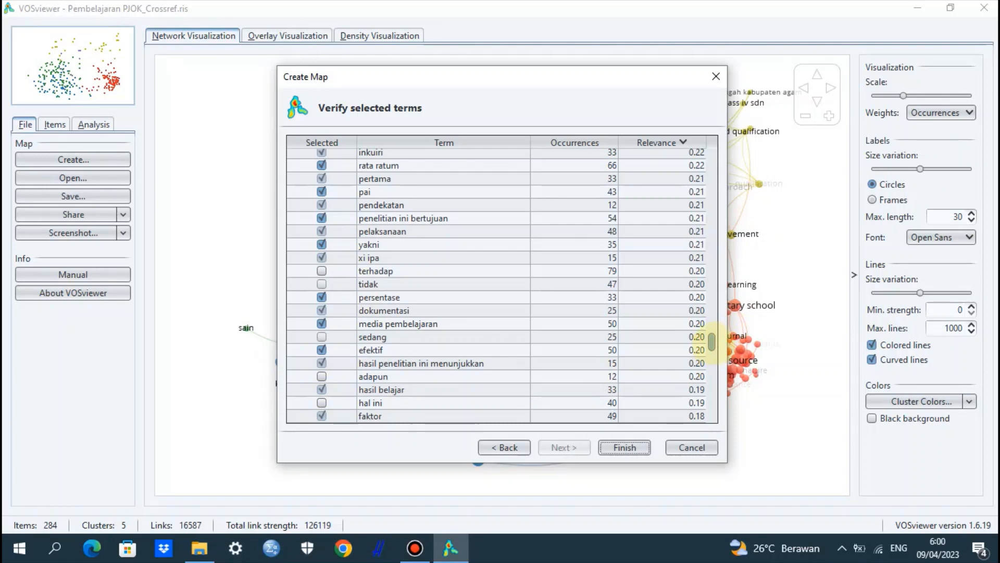
# Exclude the terms "sebanyak", "bagi" and "untuk" from the selected terms
pyautogui.moveTo(712, 341); pyautogui.dragTo(711, 357)
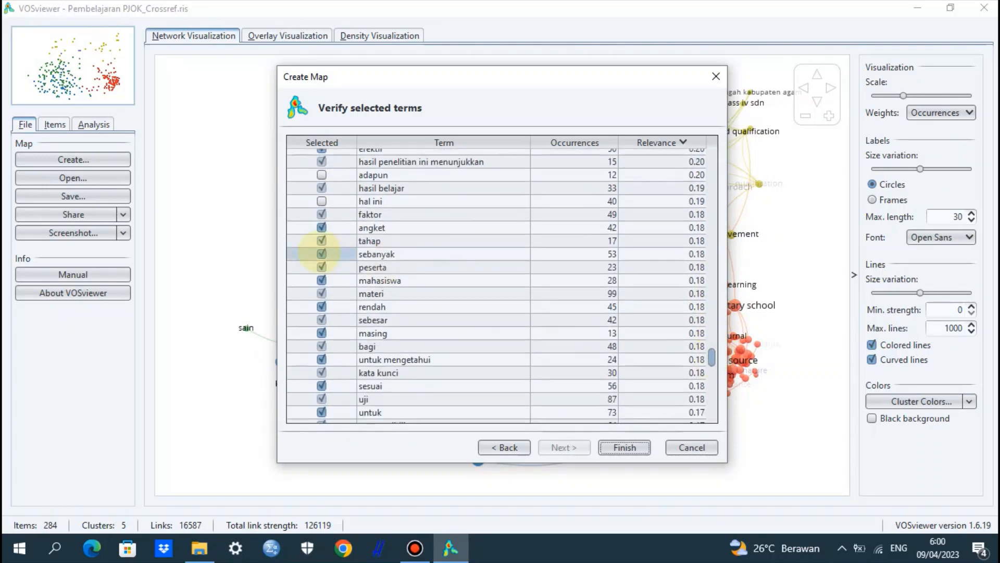
pyautogui.click(322, 254)
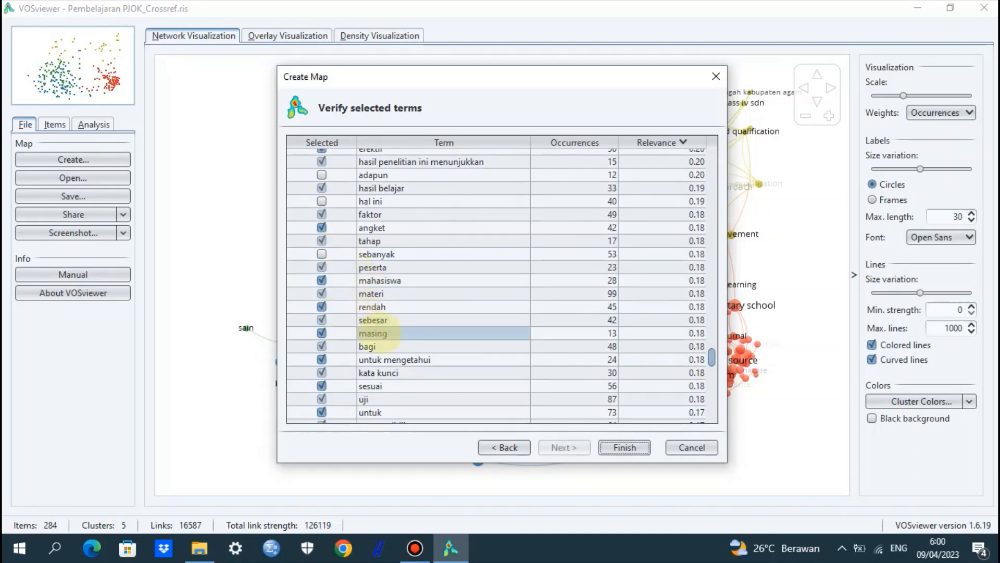
pyautogui.click(321, 346)
pyautogui.click(321, 345)
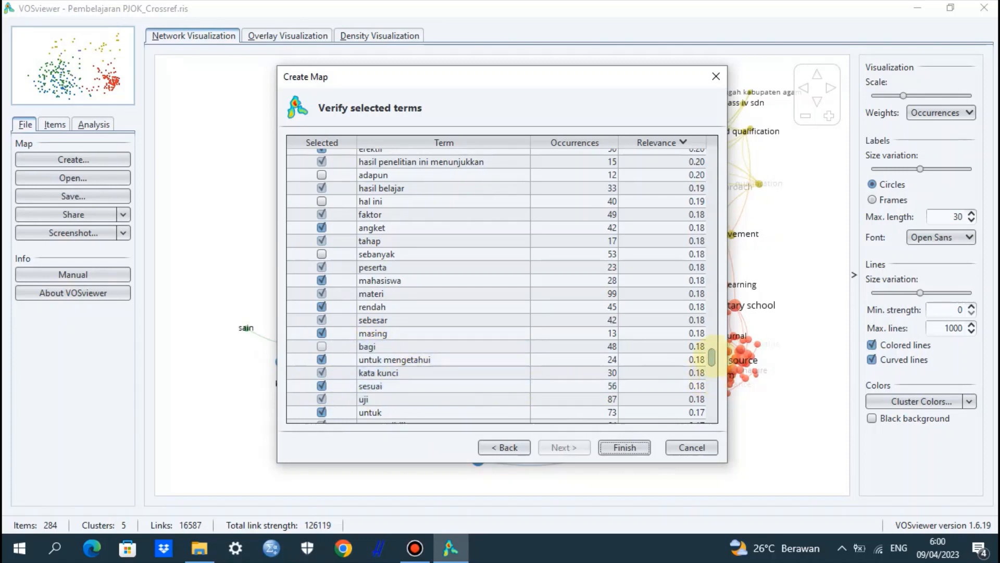
pyautogui.scroll(-3, 714, 371)
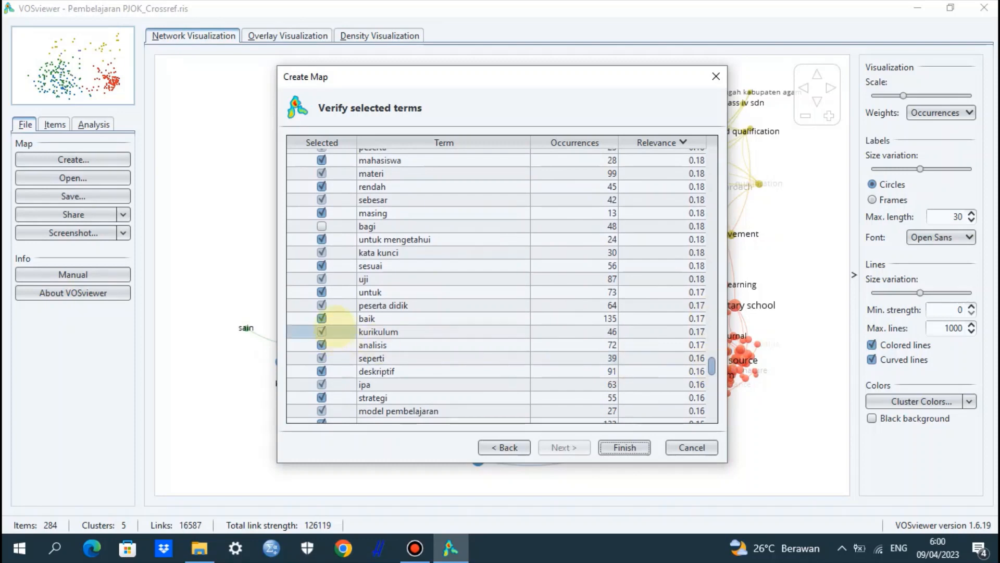
pyautogui.click(321, 292)
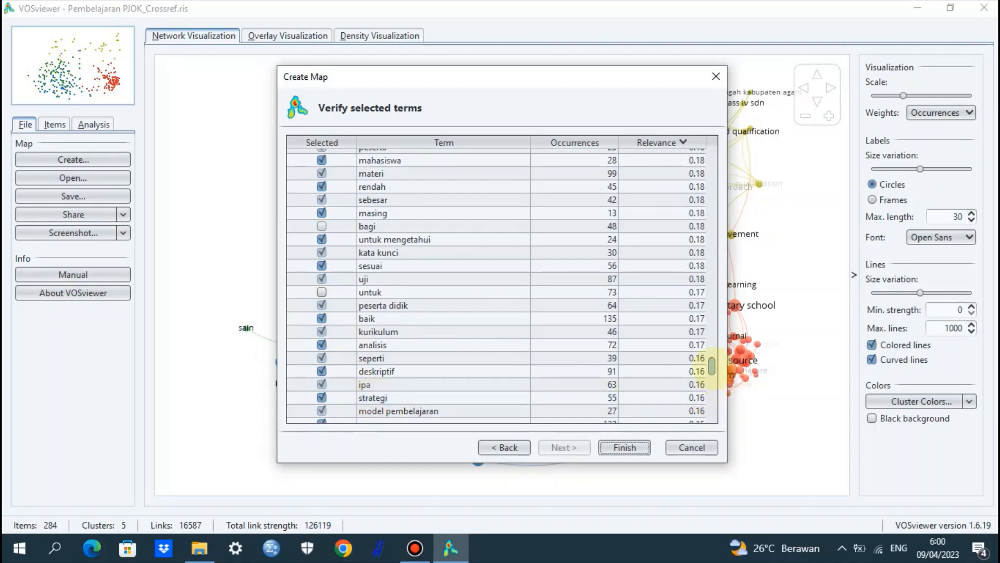
# Exclude the terms "menjadi", "yaitu", "terdapat" and "yang" from the selected terms
pyautogui.moveTo(712, 366); pyautogui.dragTo(711, 380)
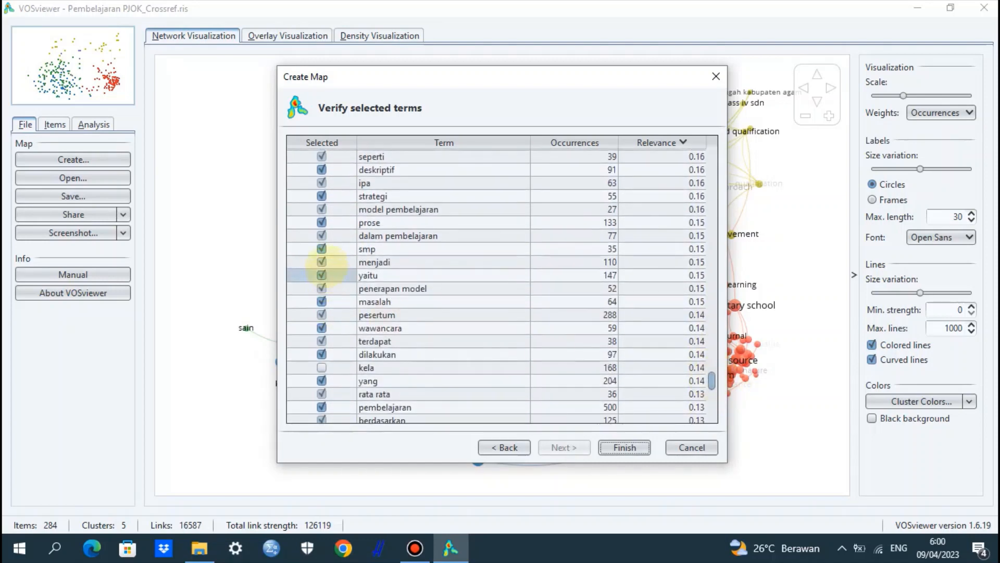
pyautogui.click(322, 262)
pyautogui.click(322, 274)
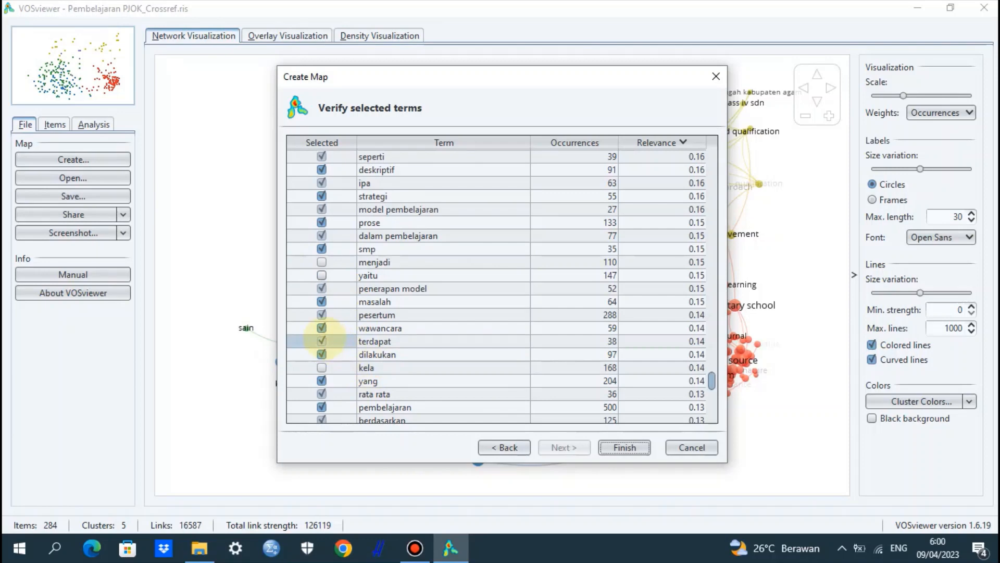
pyautogui.click(322, 341)
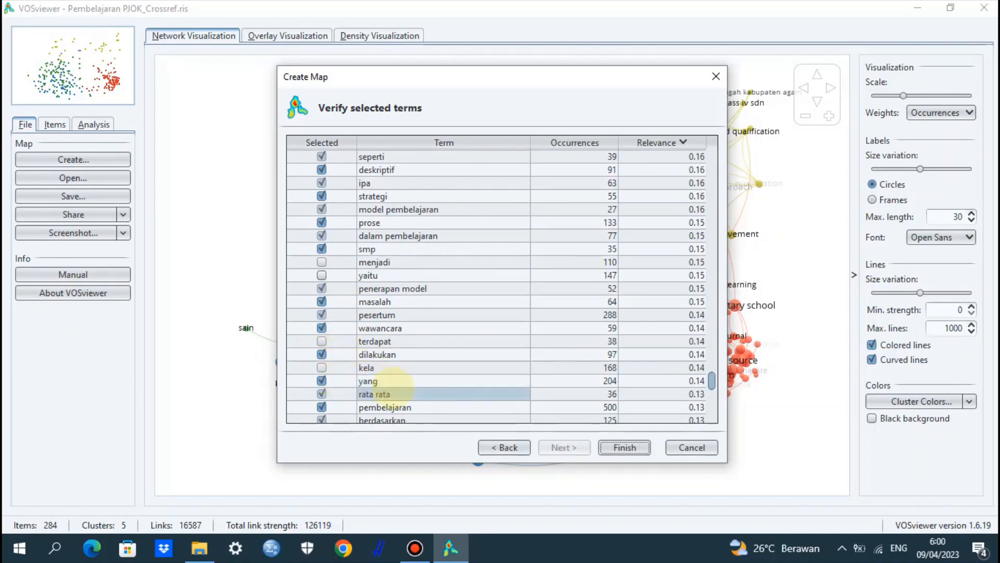
pyautogui.click(321, 380)
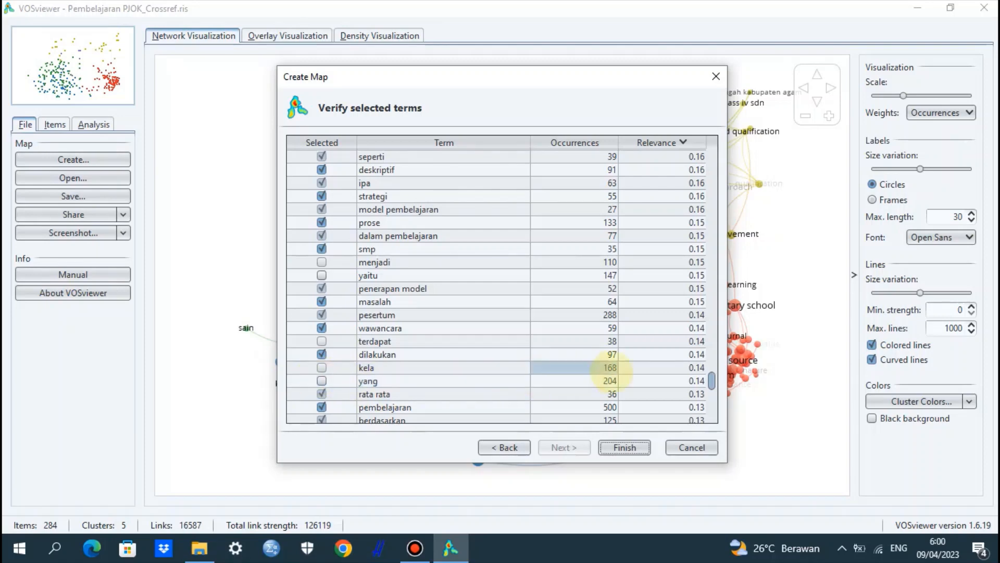
# Exclude the terms "pada" and "melalui" from the selected terms
pyautogui.moveTo(711, 377); pyautogui.dragTo(712, 394)
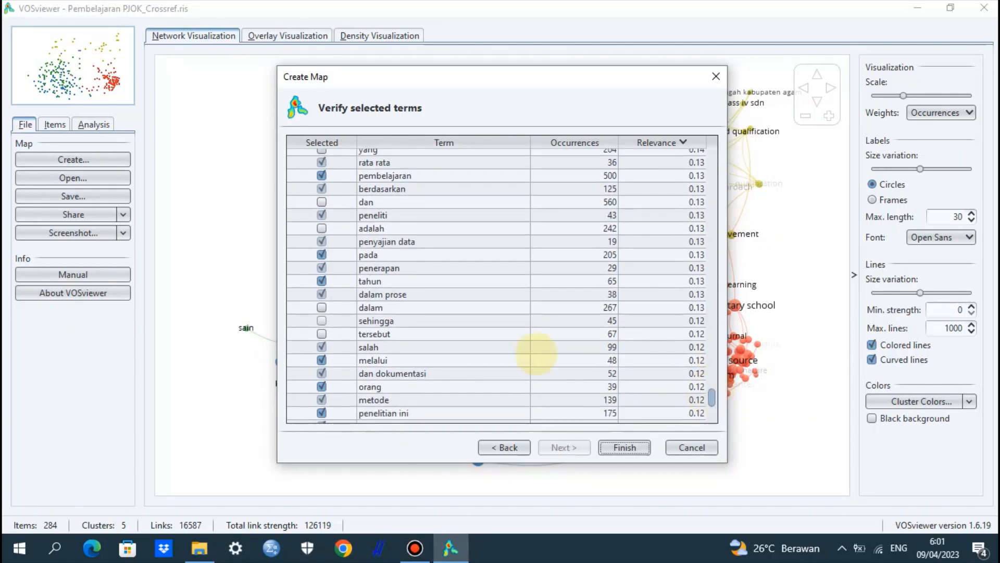
pyautogui.click(322, 255)
pyautogui.click(322, 254)
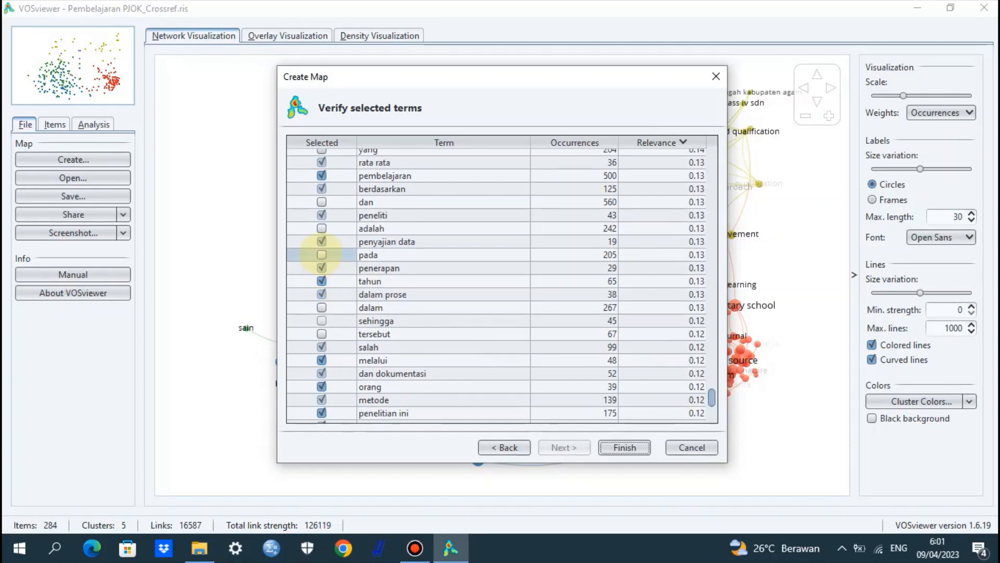
pyautogui.click(383, 308)
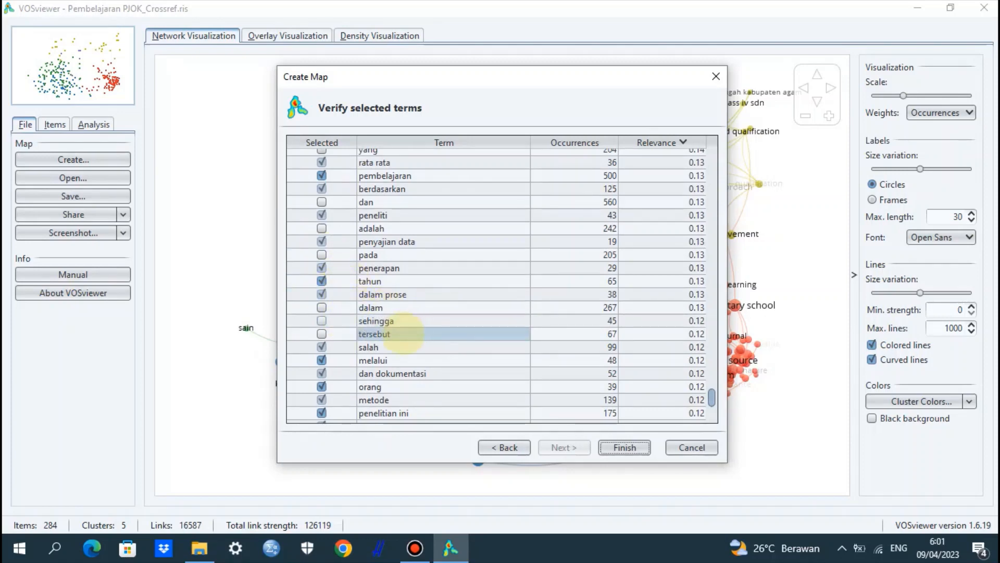
pyautogui.click(321, 360)
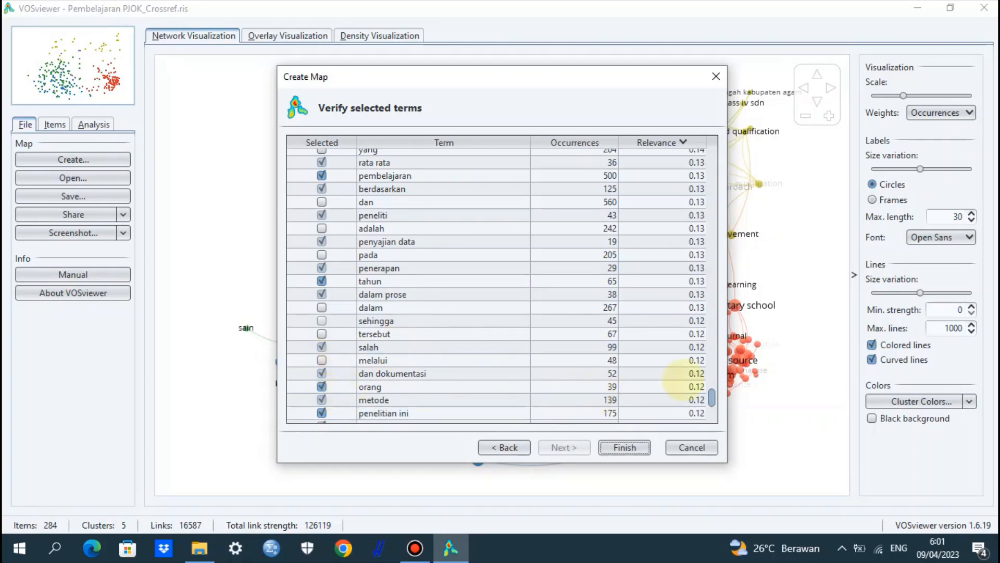
# Check the remaining terms to the end of the list and generate the map from the selected terms
pyautogui.scroll(-3, 701, 399)
pyautogui.scroll(-5, 710, 402)
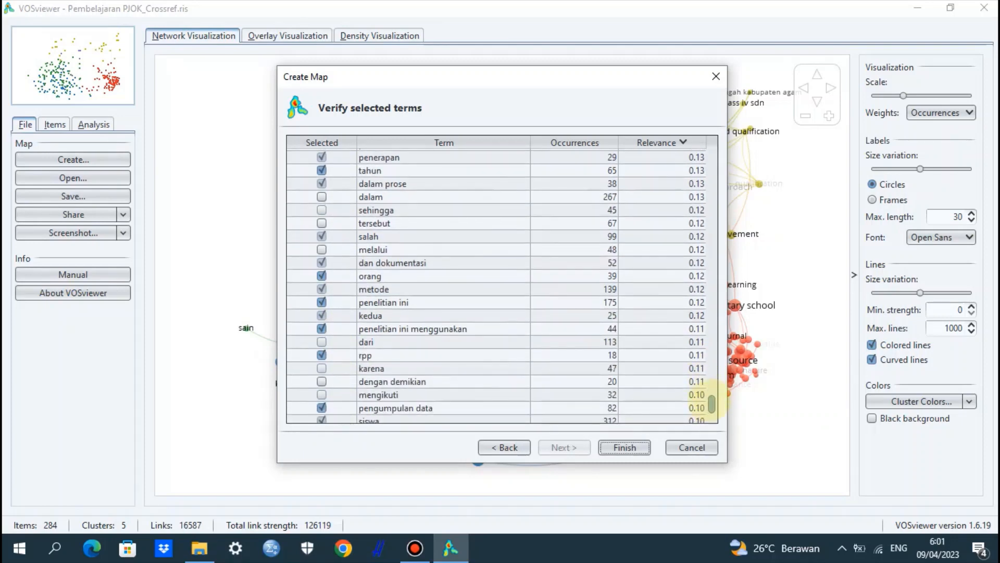
pyautogui.scroll(-2, 711, 405)
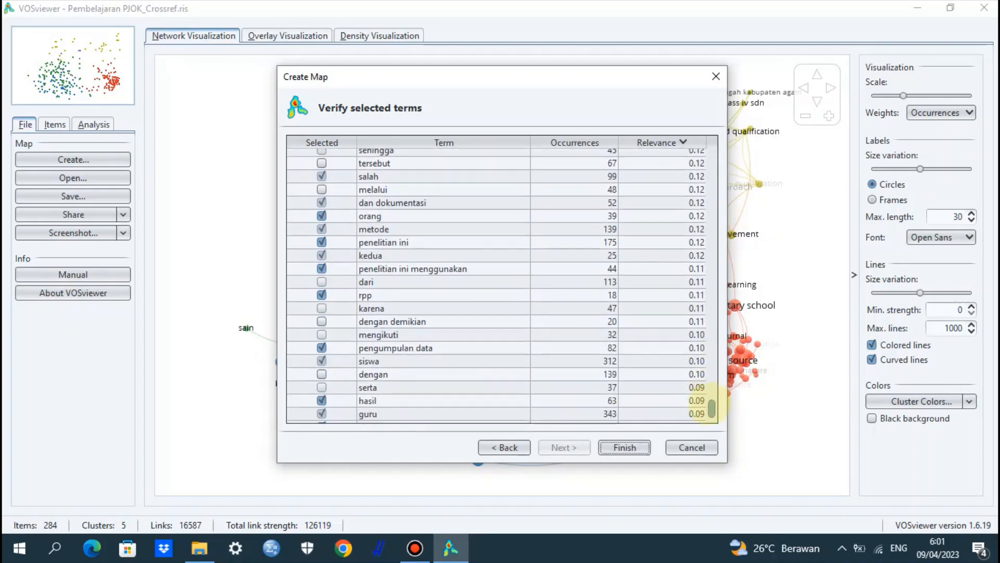
pyautogui.scroll(-1, 712, 409)
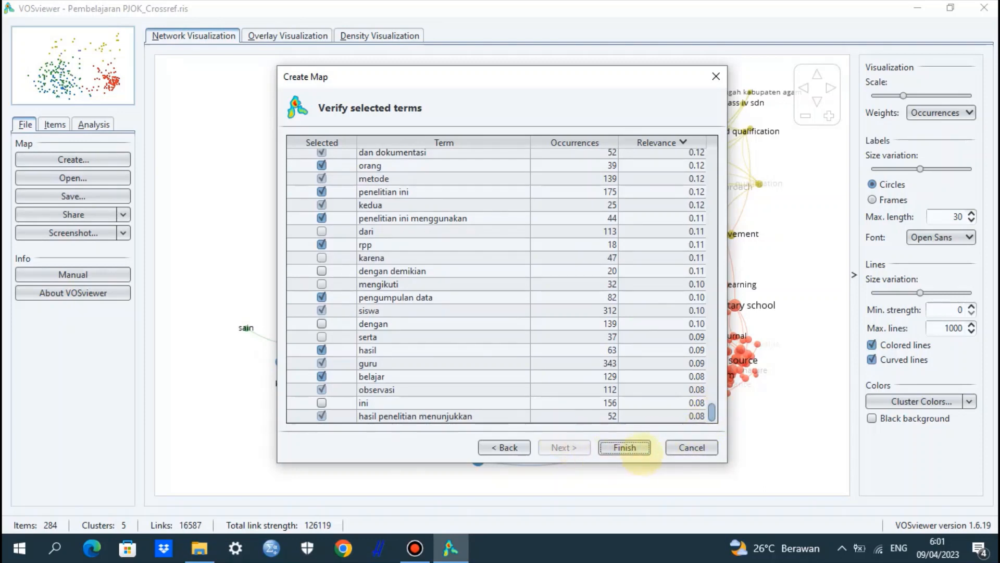
pyautogui.click(635, 449)
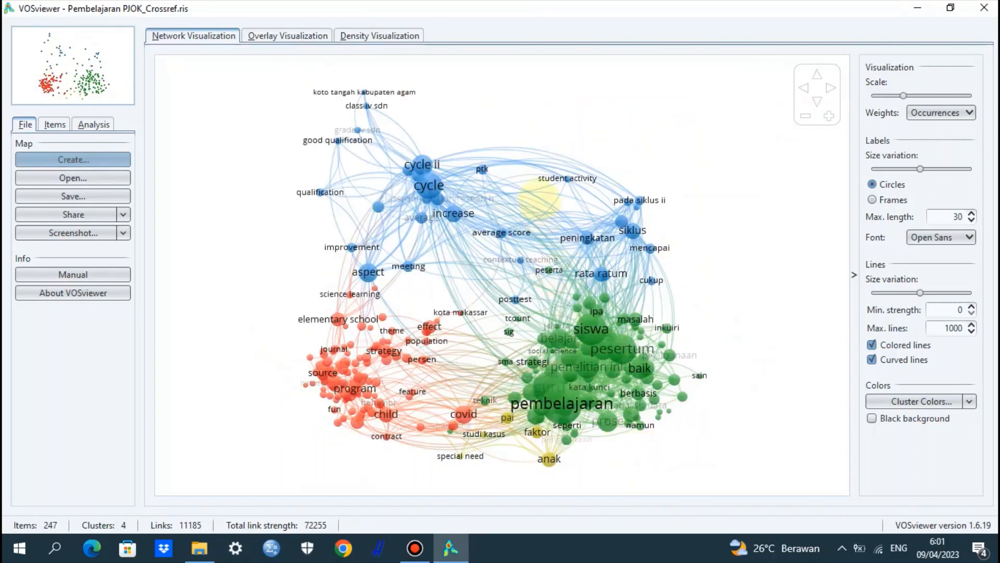
# Highlight the "sain" node in the network map to examine its links to other terms
pyautogui.moveTo(412, 158)
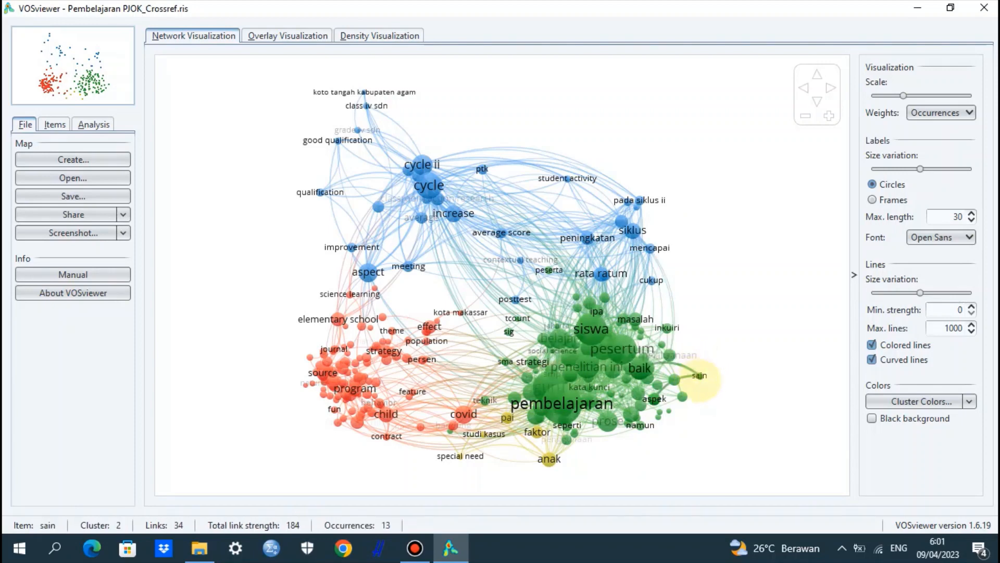
pyautogui.click(701, 373)
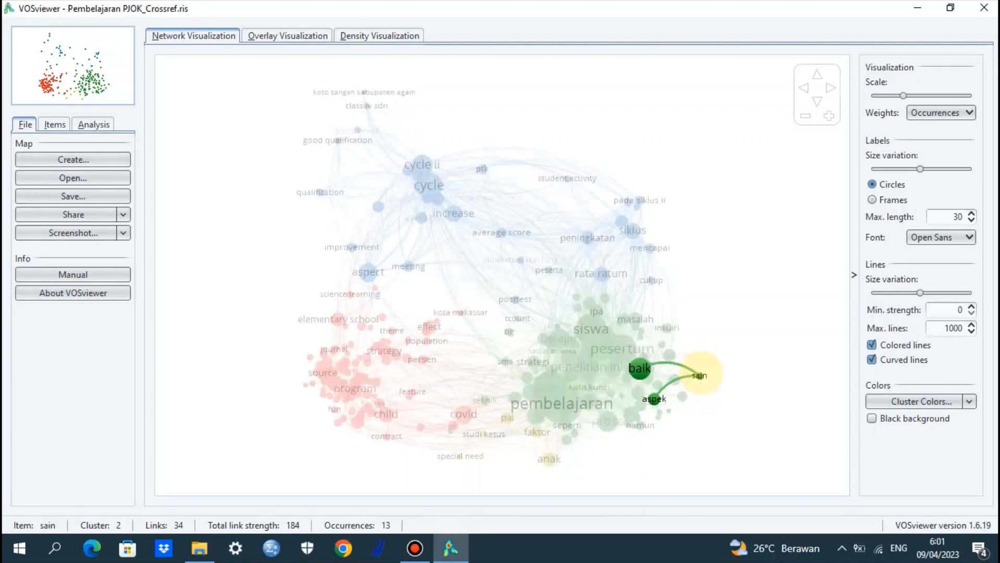